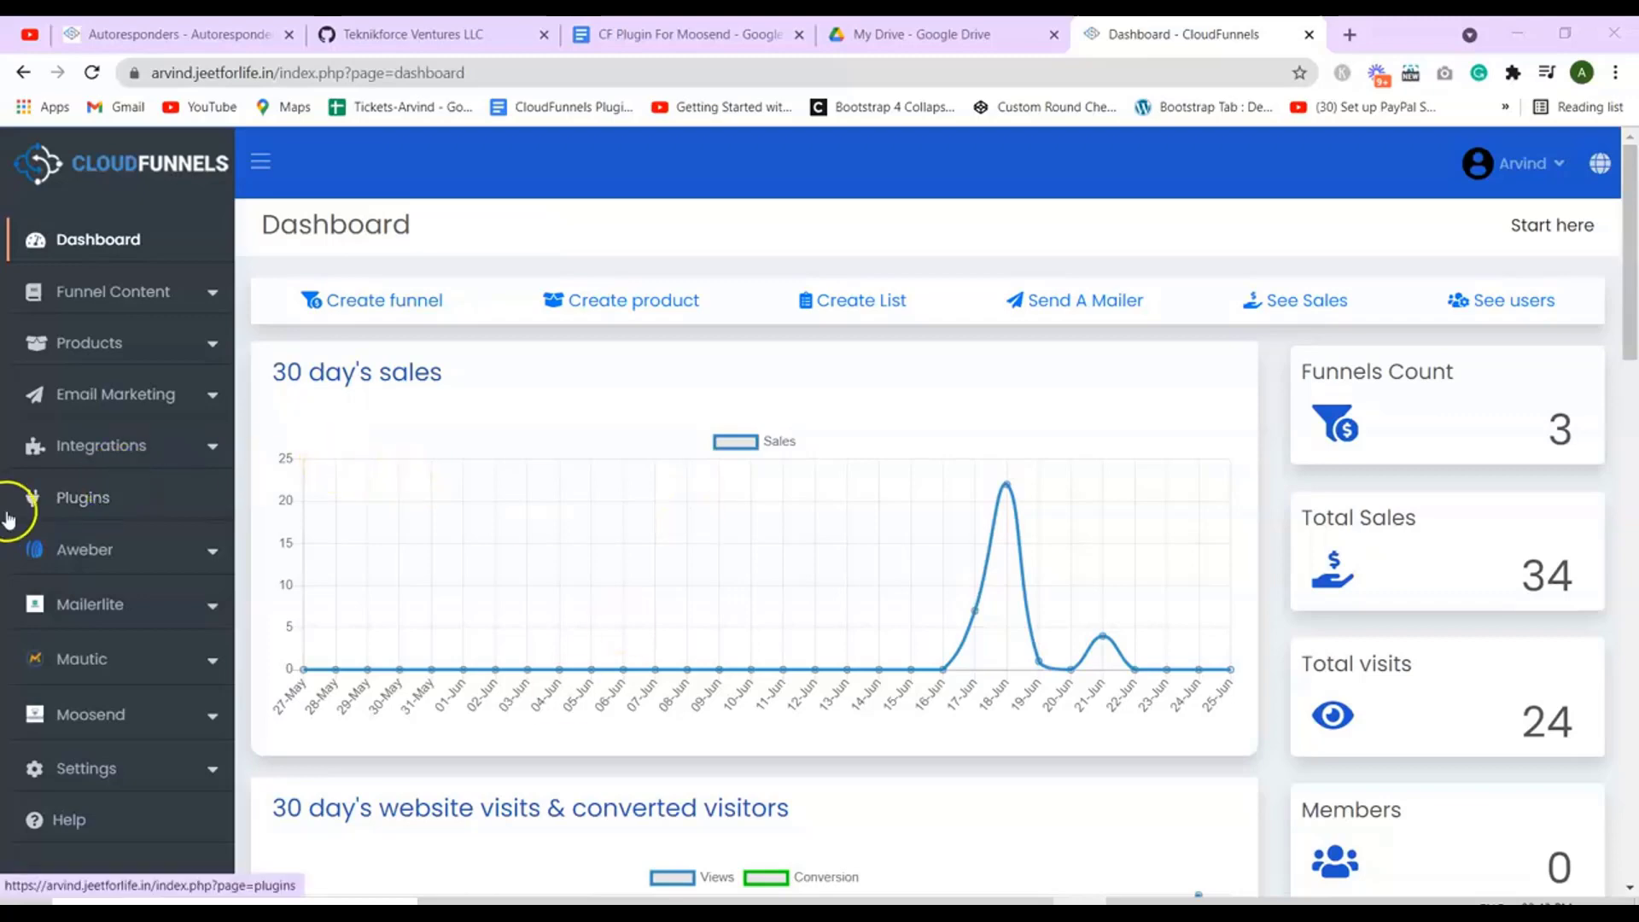
Step: Open the marketplace for adding a new plugin and search it for "razorpay"
click(71, 504)
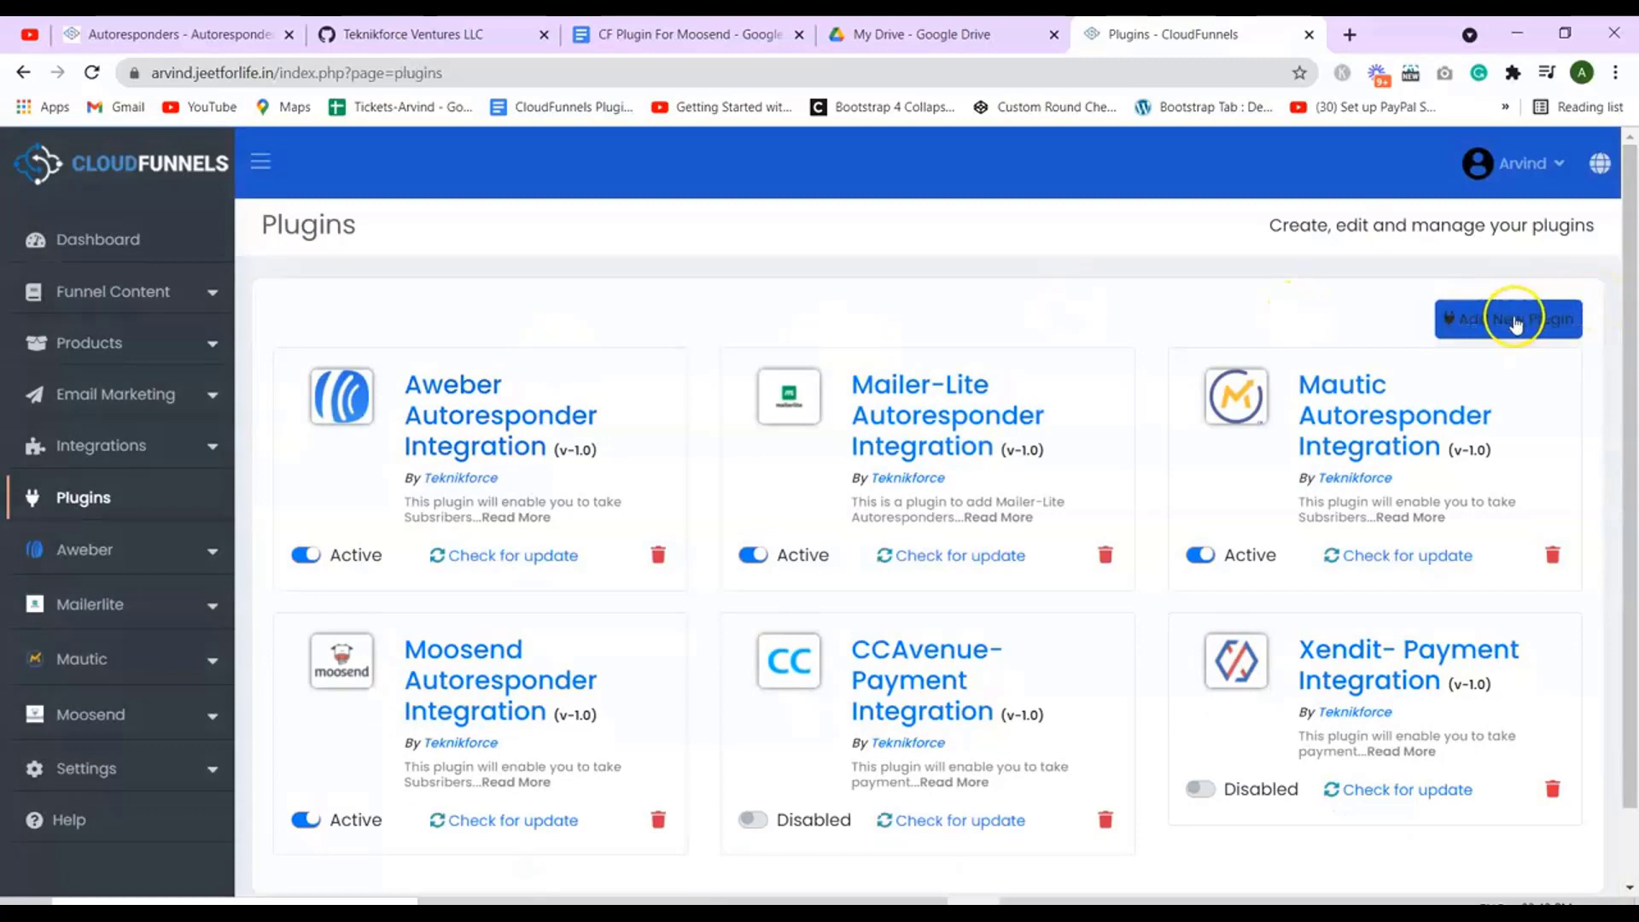
click(1509, 320)
click(854, 467)
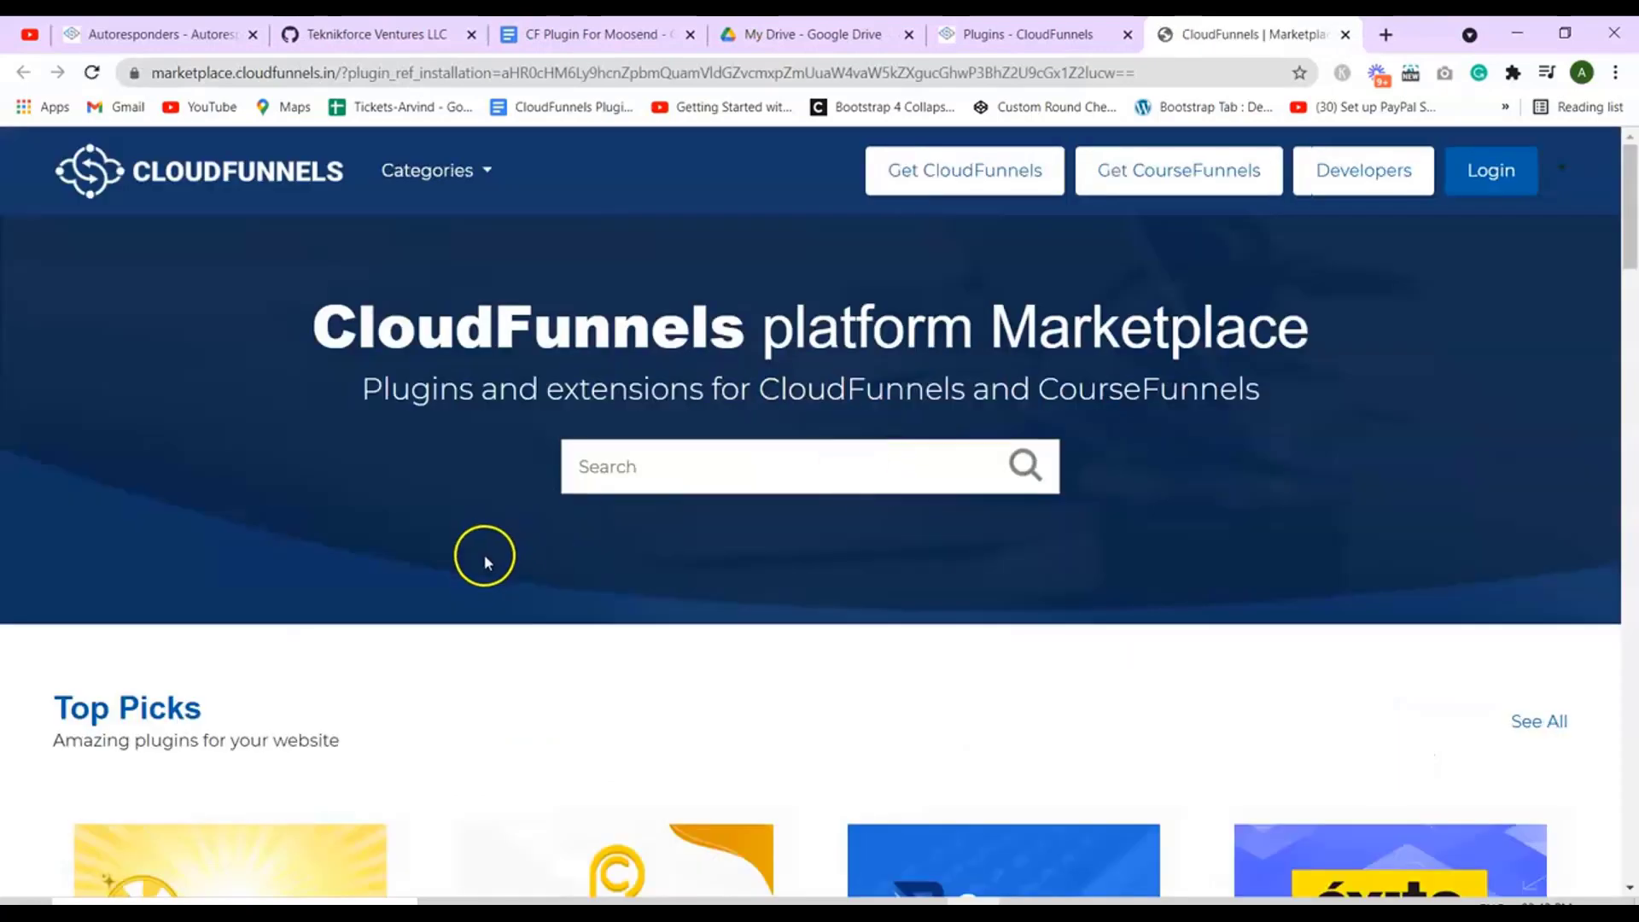
click(734, 482)
text(razorpay)
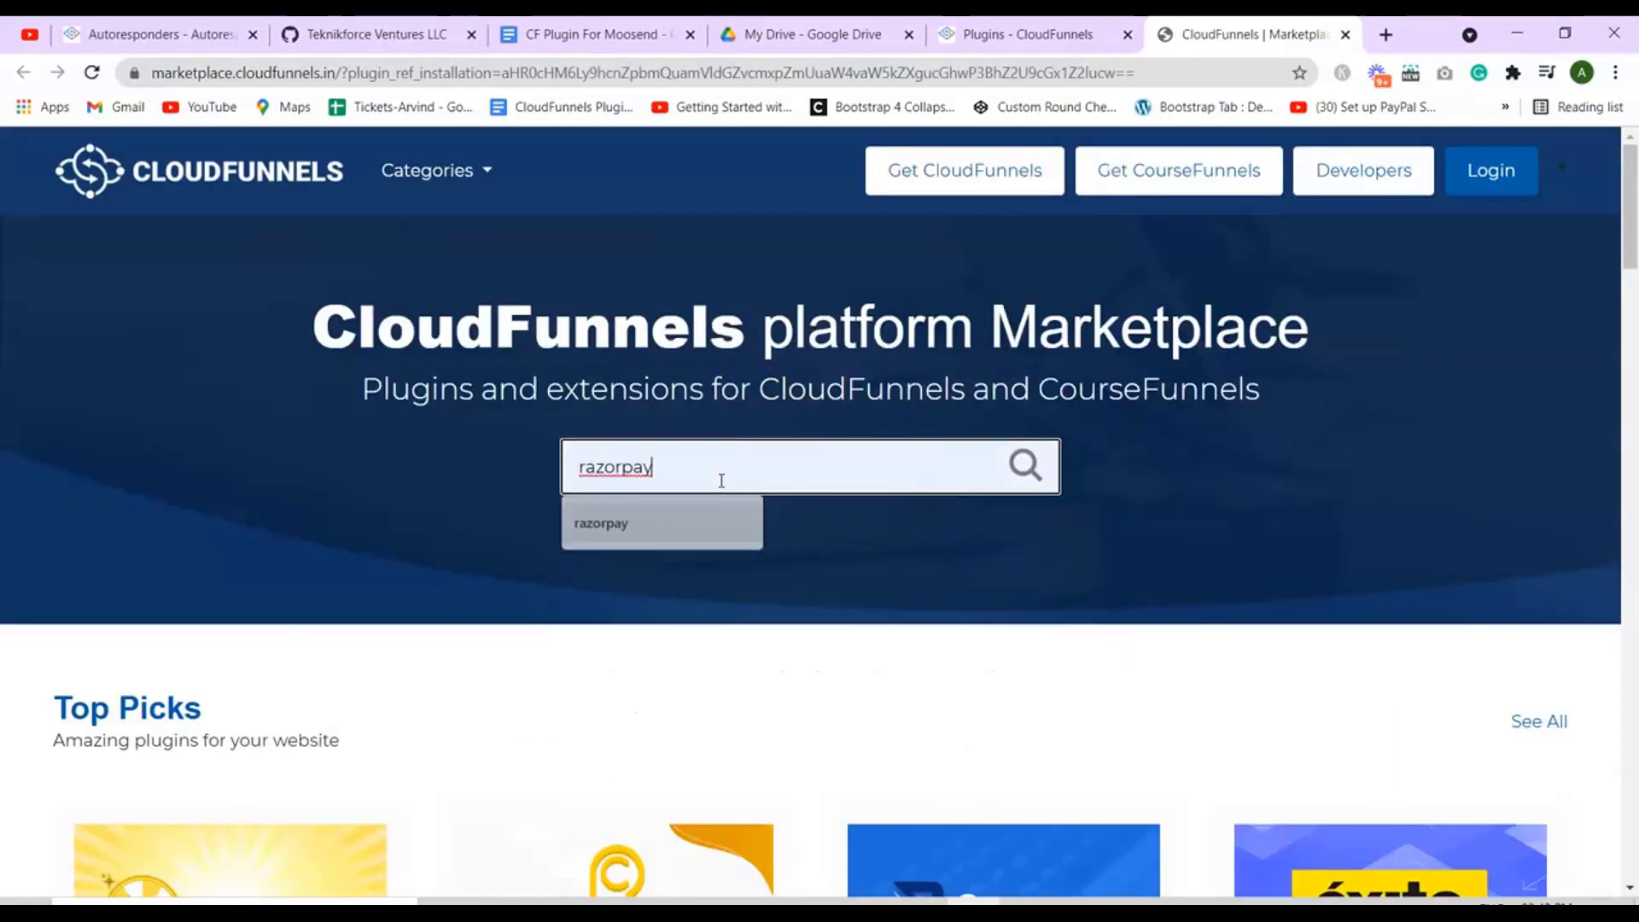
click(1026, 466)
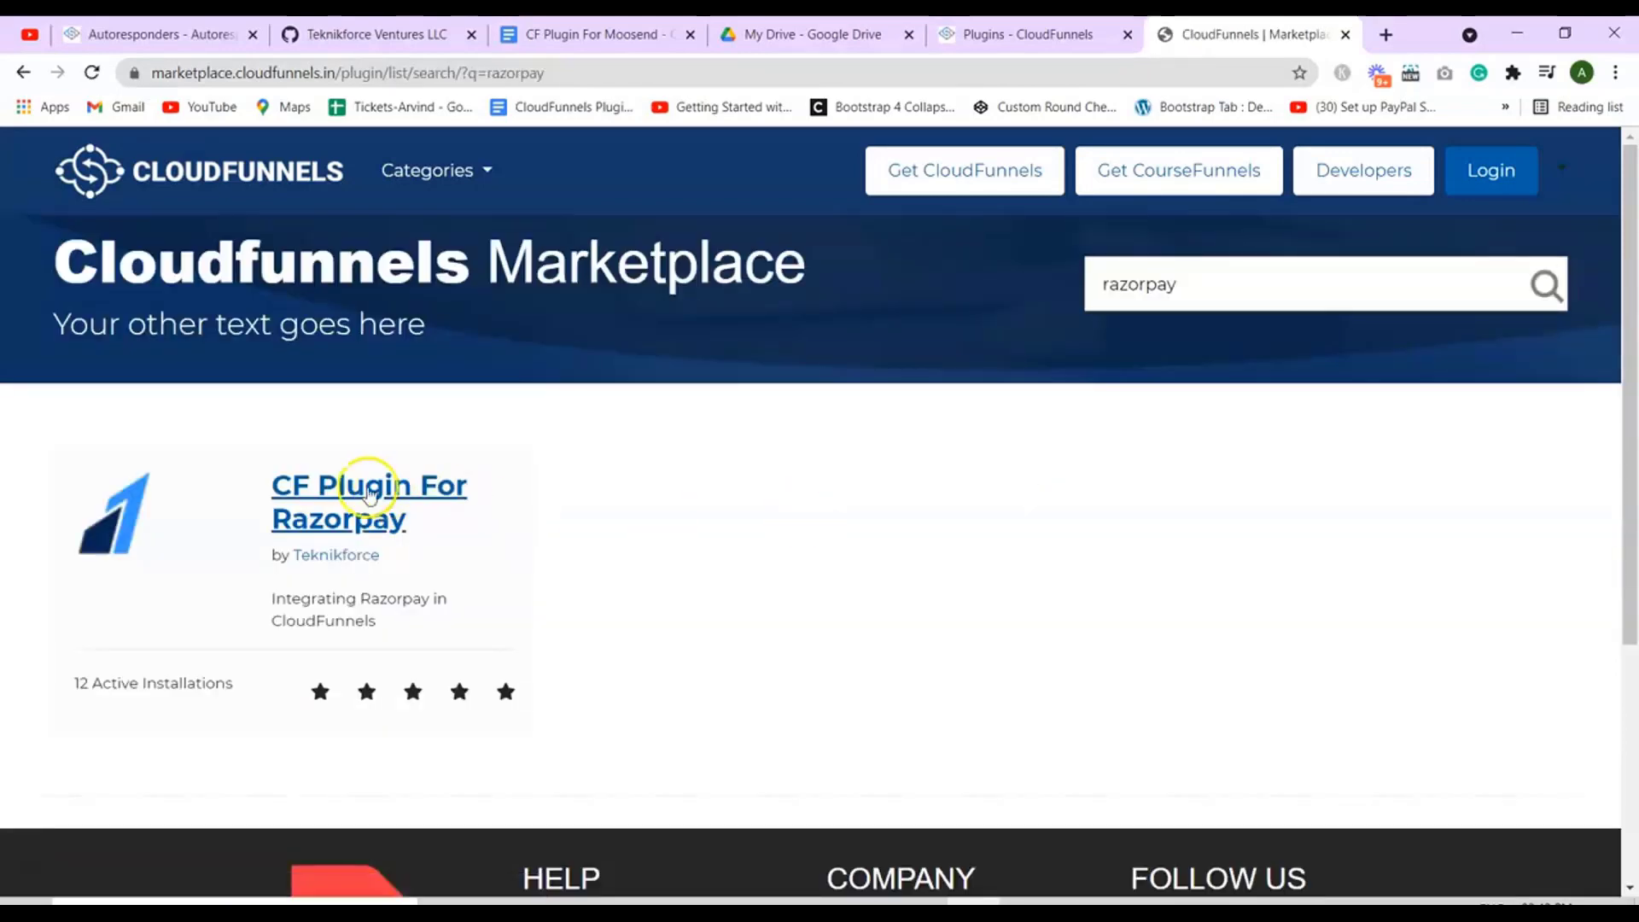
Step: Install CF Plugin For Razorpay from the marketplace and activate the Razorpay payment integration
click(329, 494)
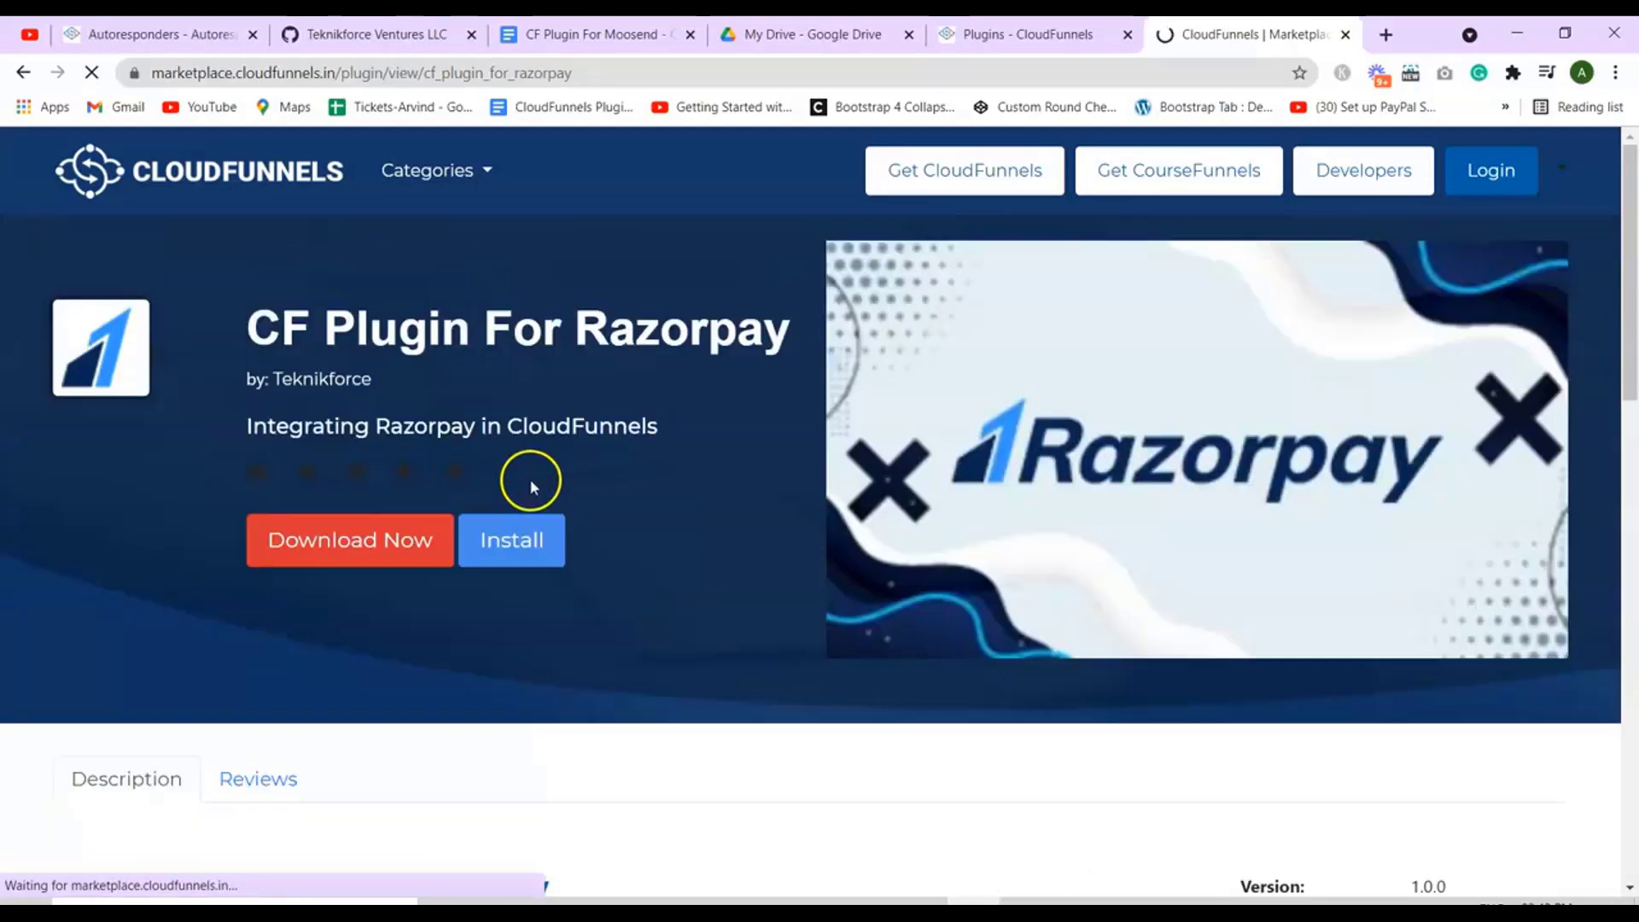
click(520, 534)
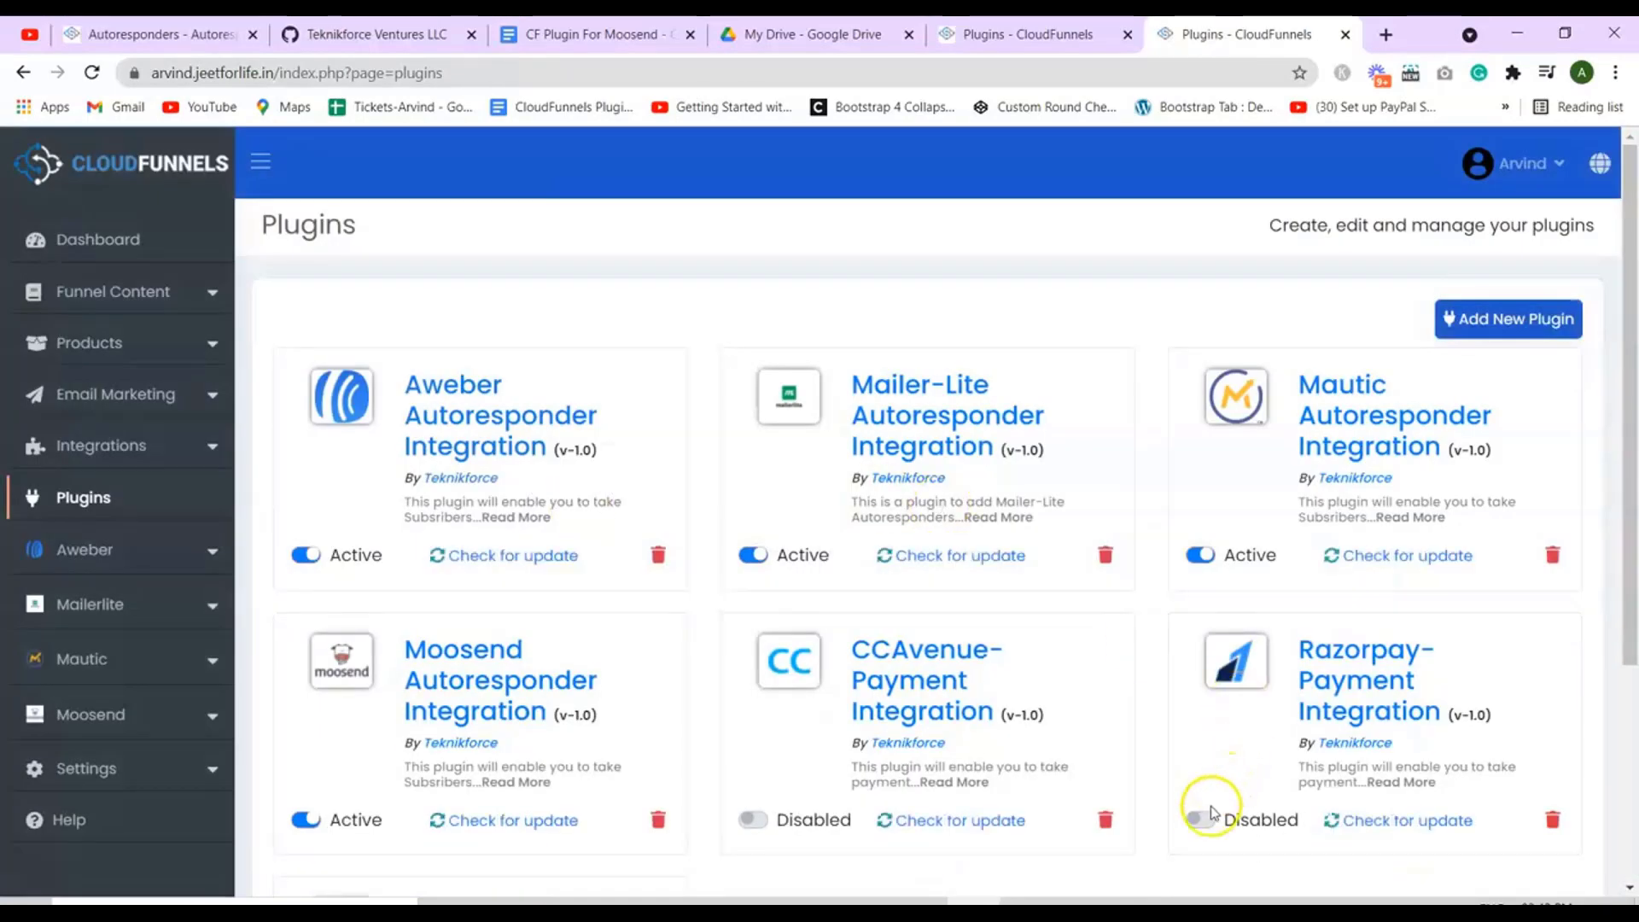
drag(1630, 538, 1632, 623)
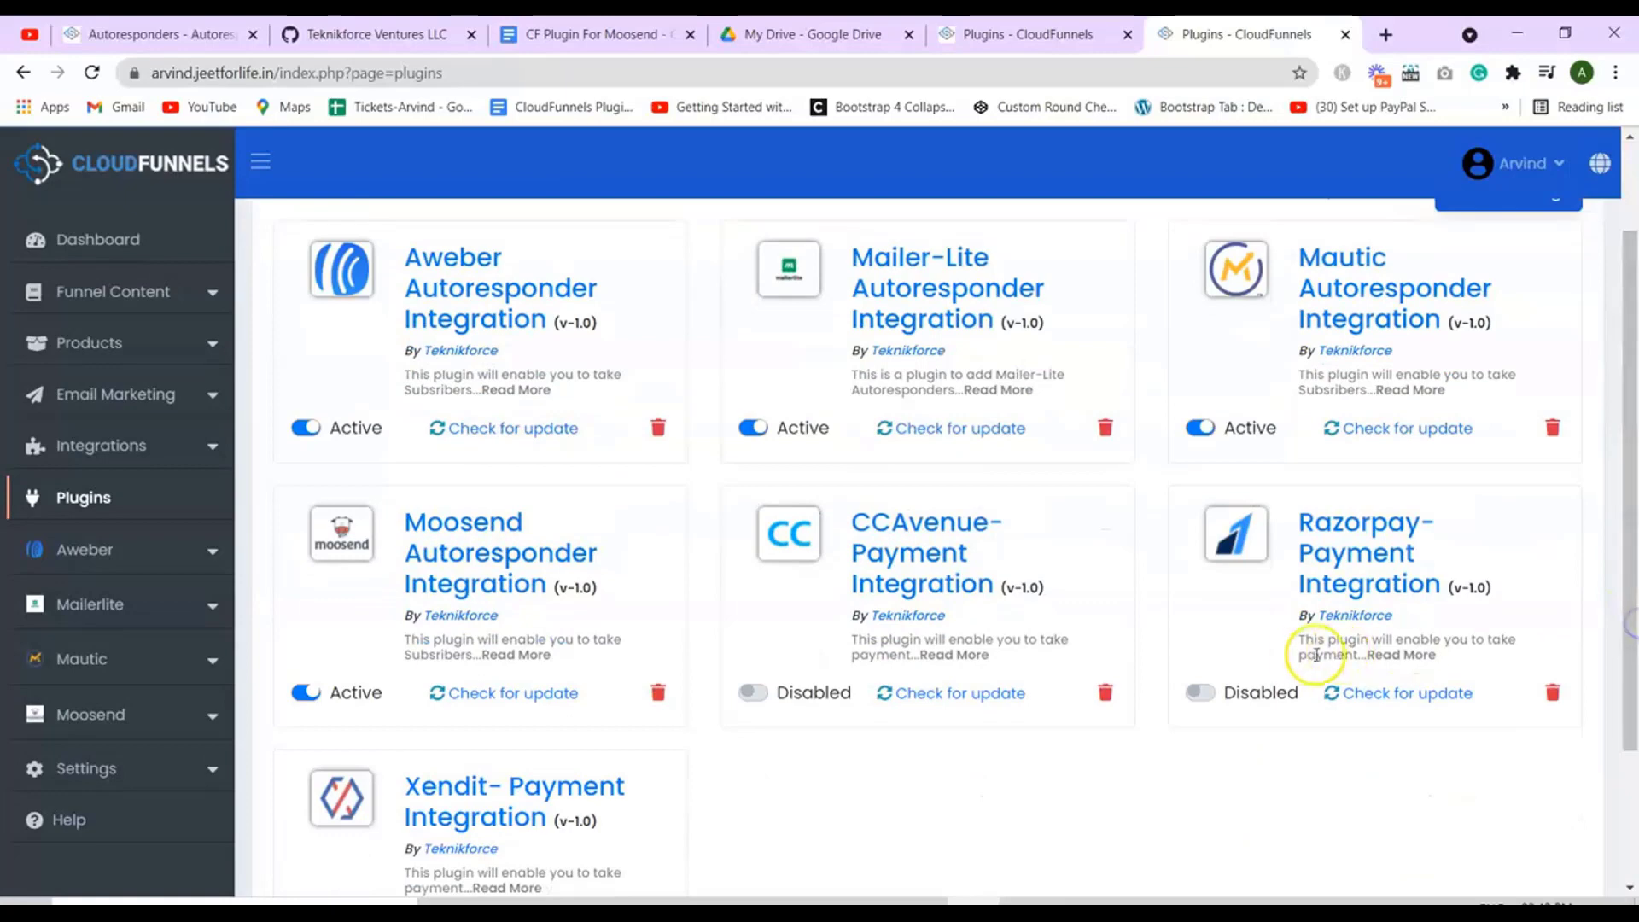
click(1203, 692)
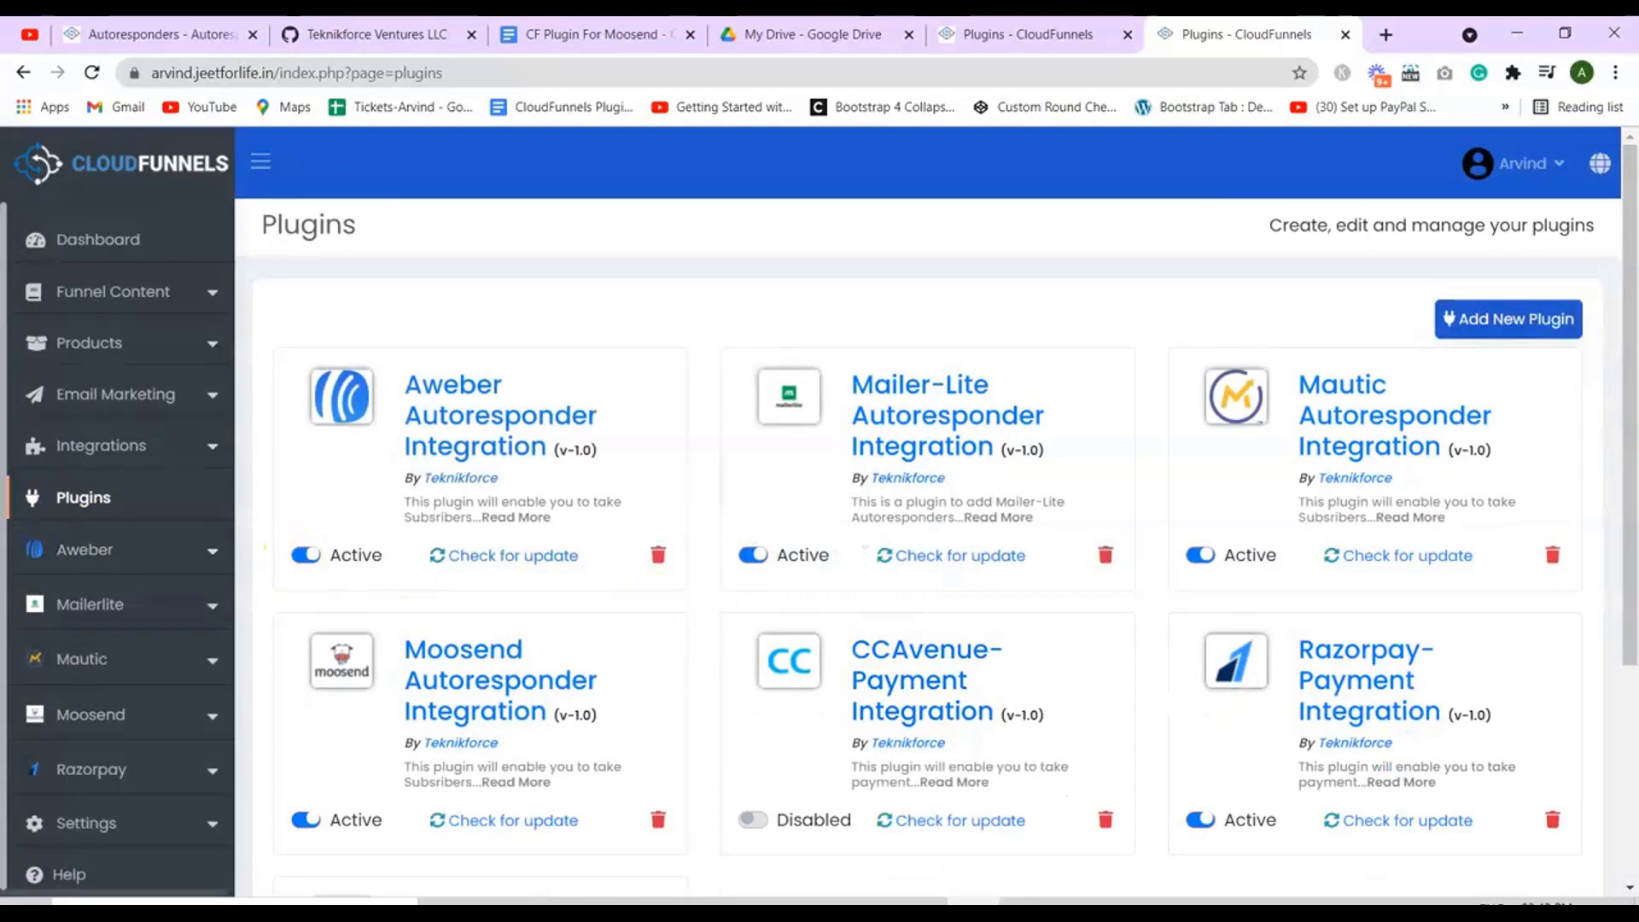
Step: Open the list of Razorpay setups and start creating a new payment method
scroll(117, 546, down, 1)
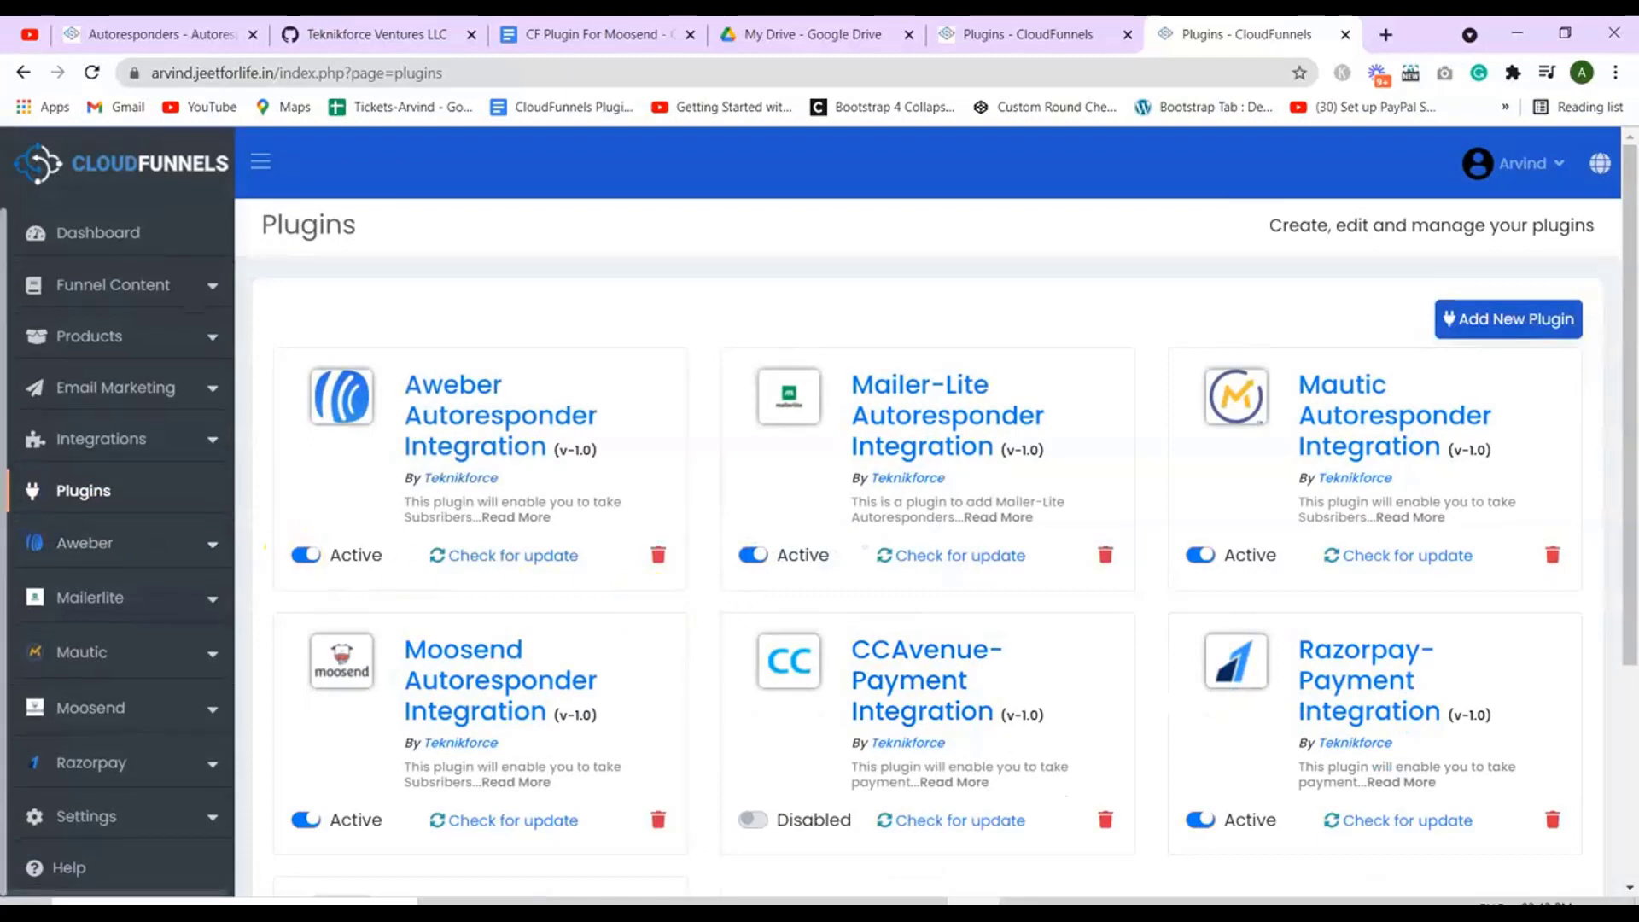
click(85, 762)
scroll(85, 762, down, 2)
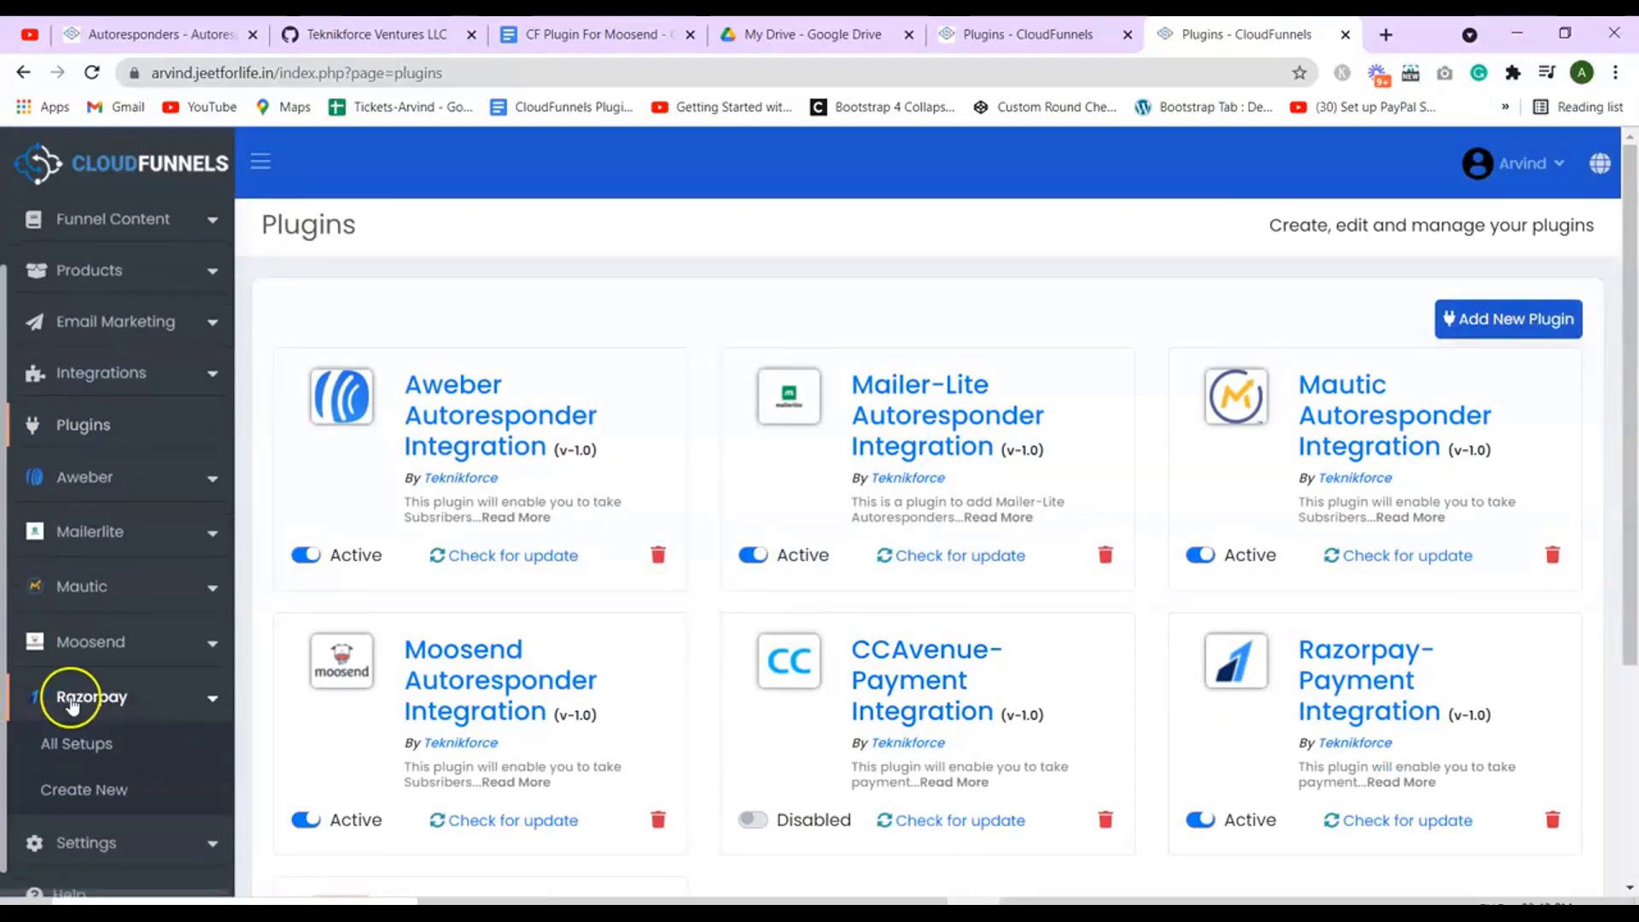
click(82, 745)
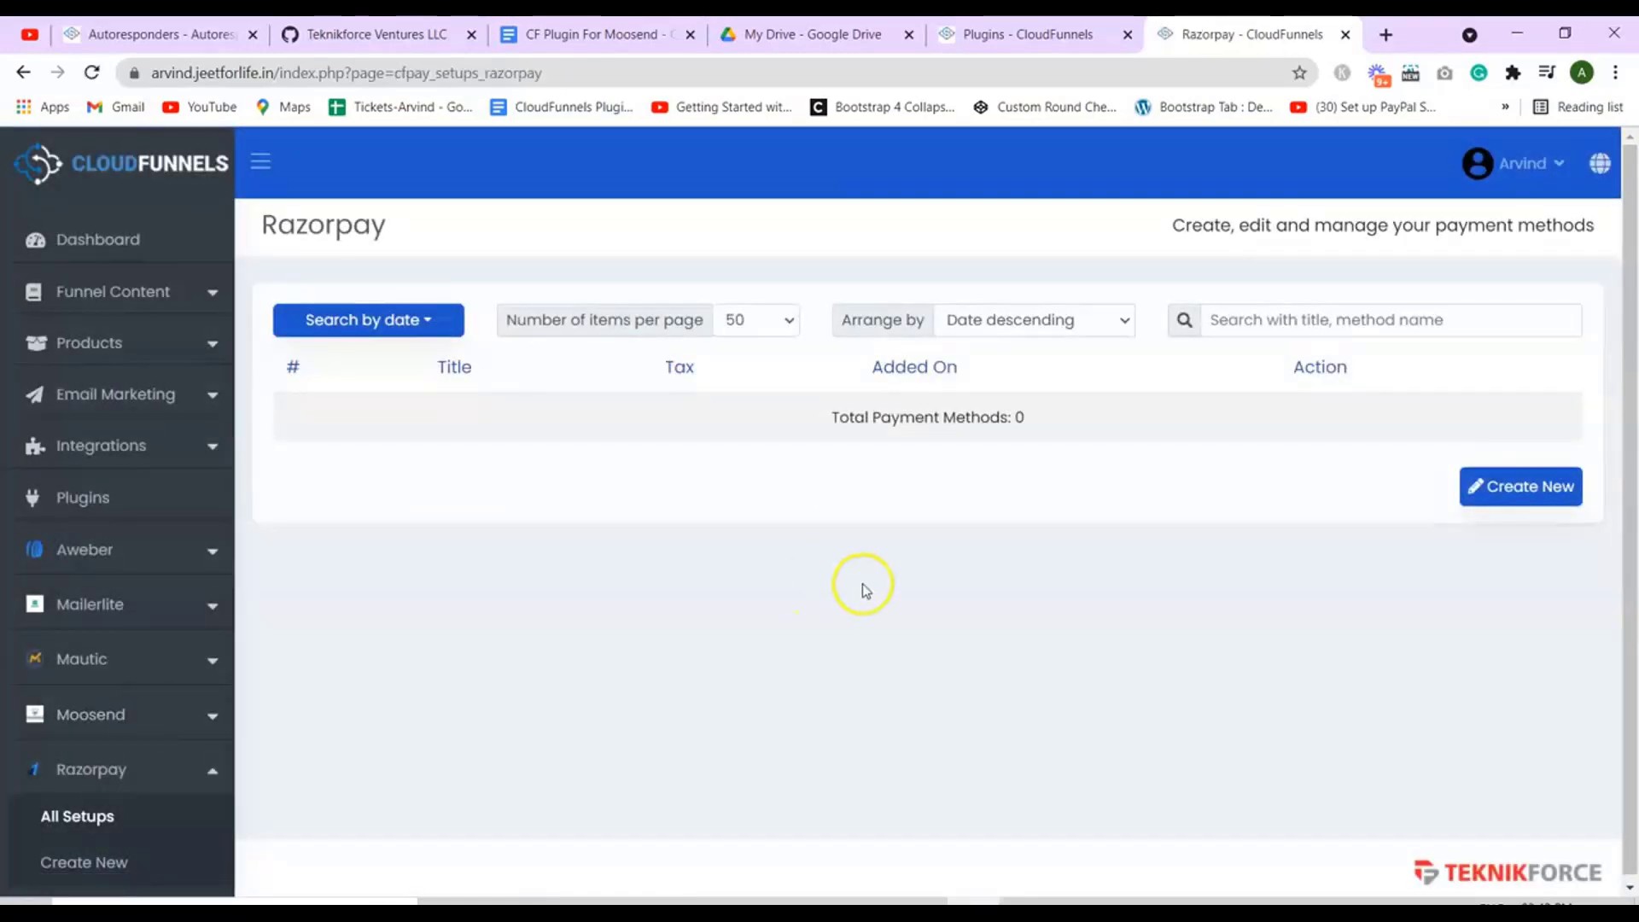
click(1557, 486)
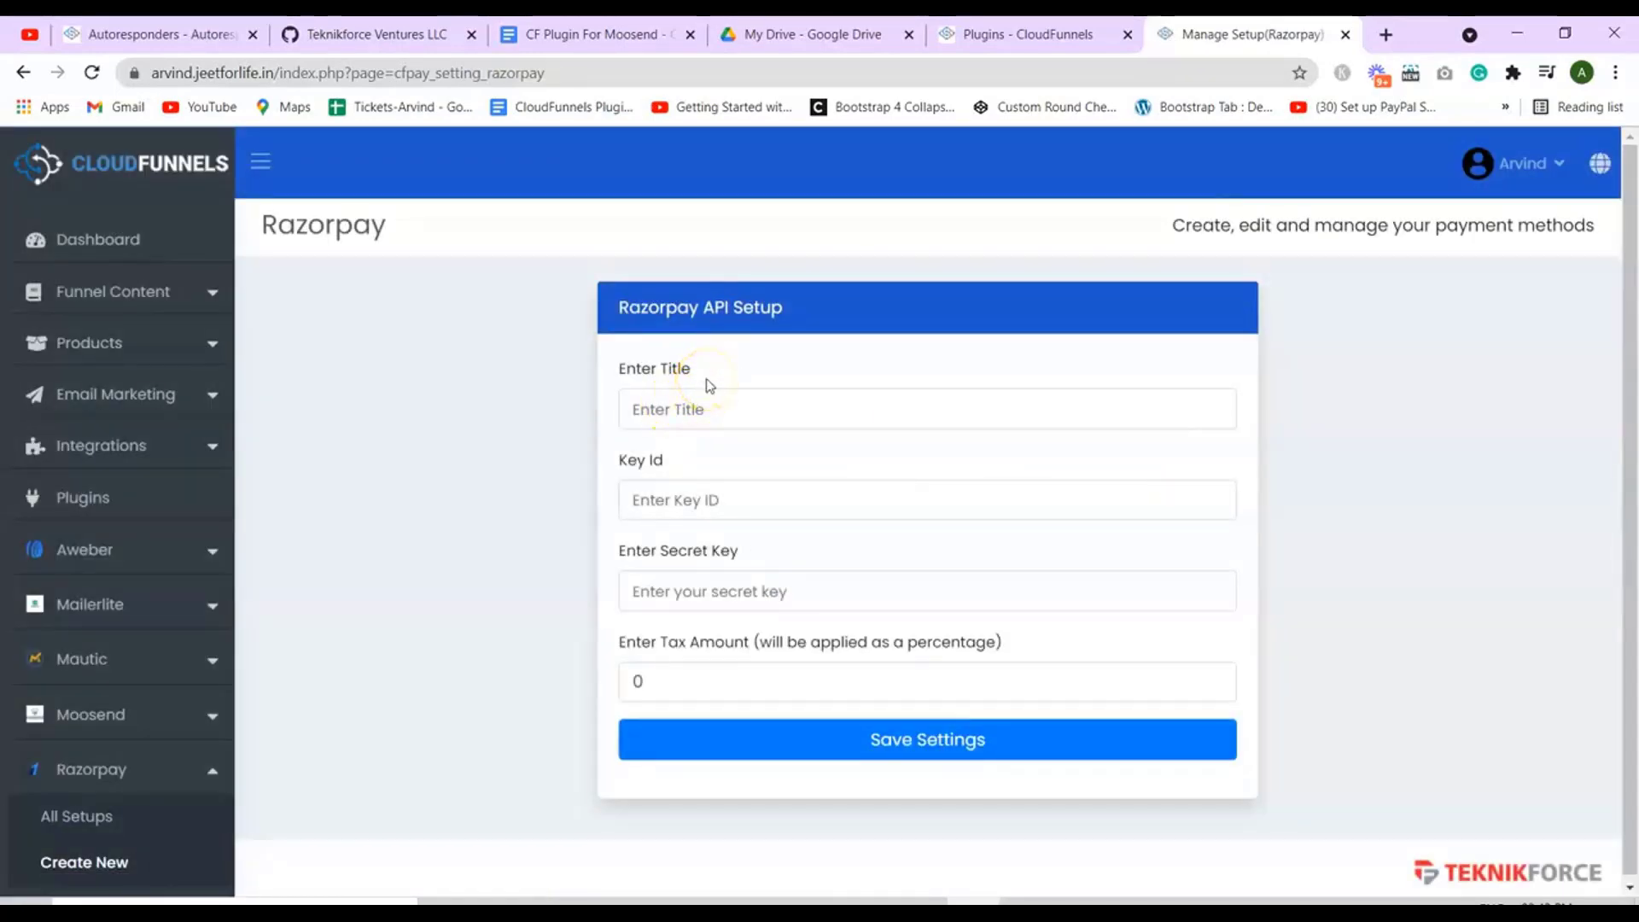
click(663, 462)
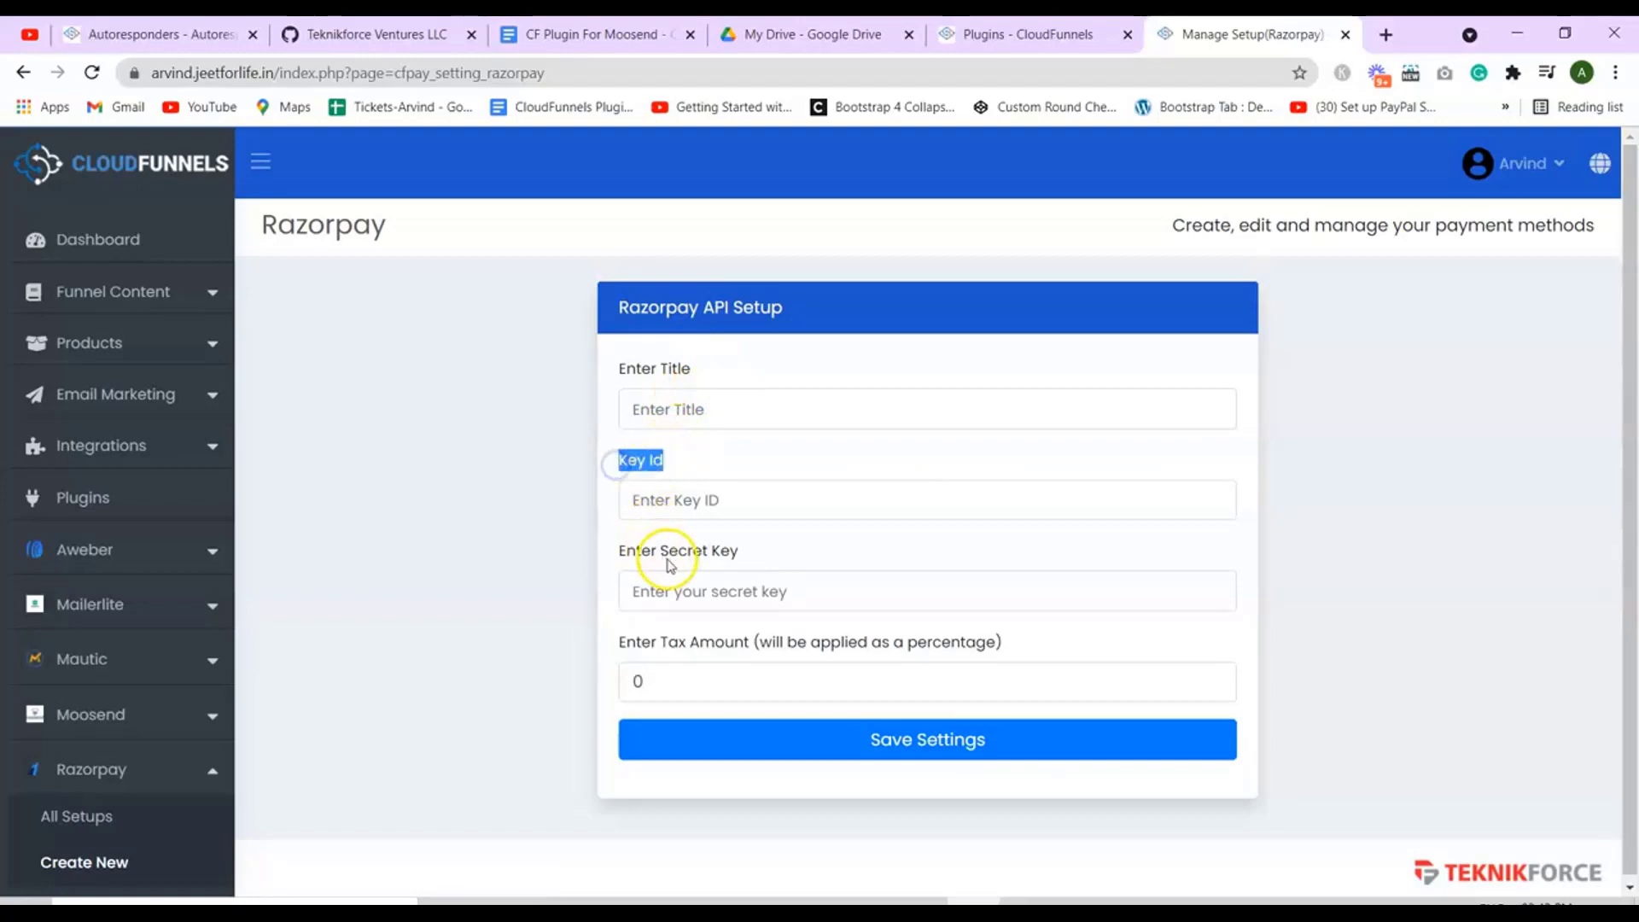
drag(669, 551, 741, 553)
click(714, 504)
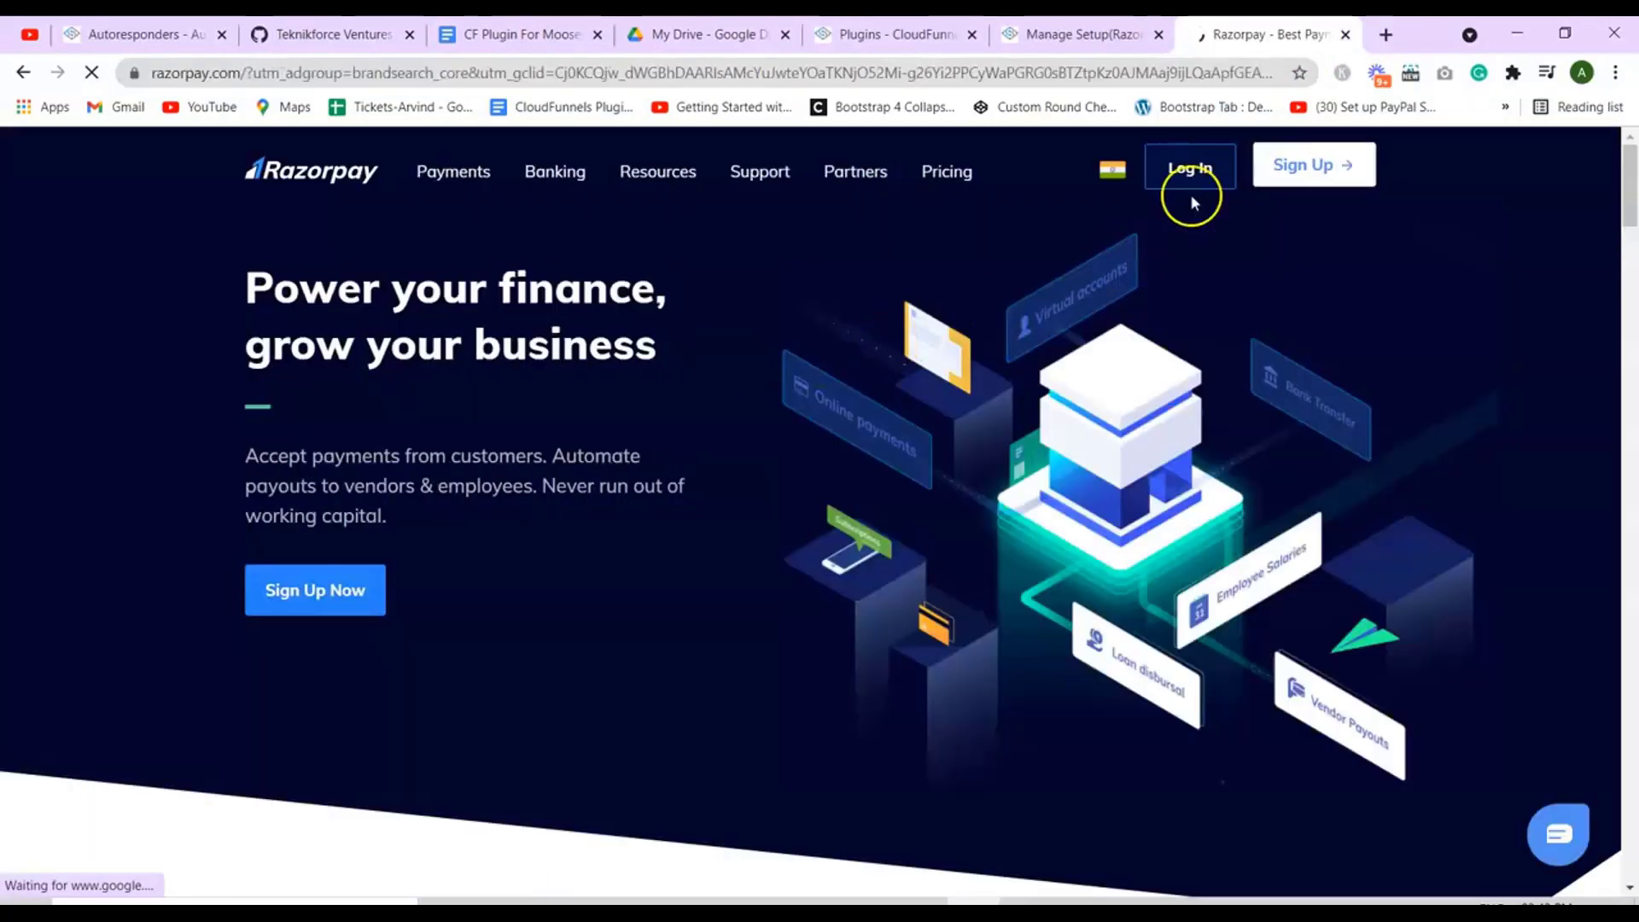
Step: Switch to the Razorpay website and log in to the dashboard with the account email and password
click(1189, 166)
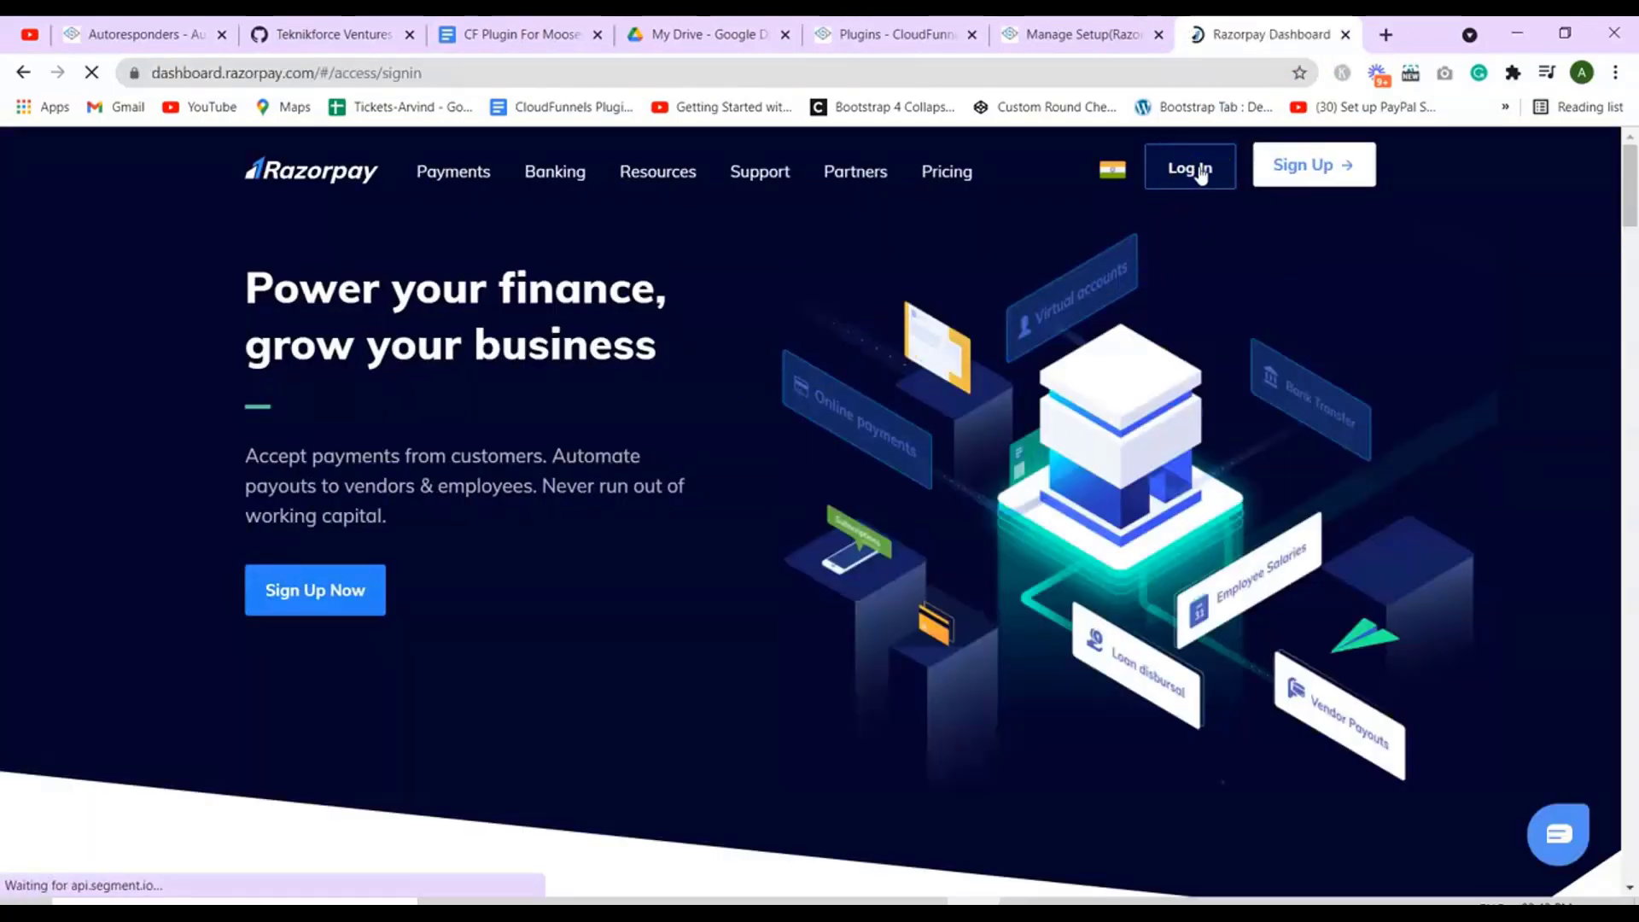
click(996, 352)
key(Down)
key(Tab)
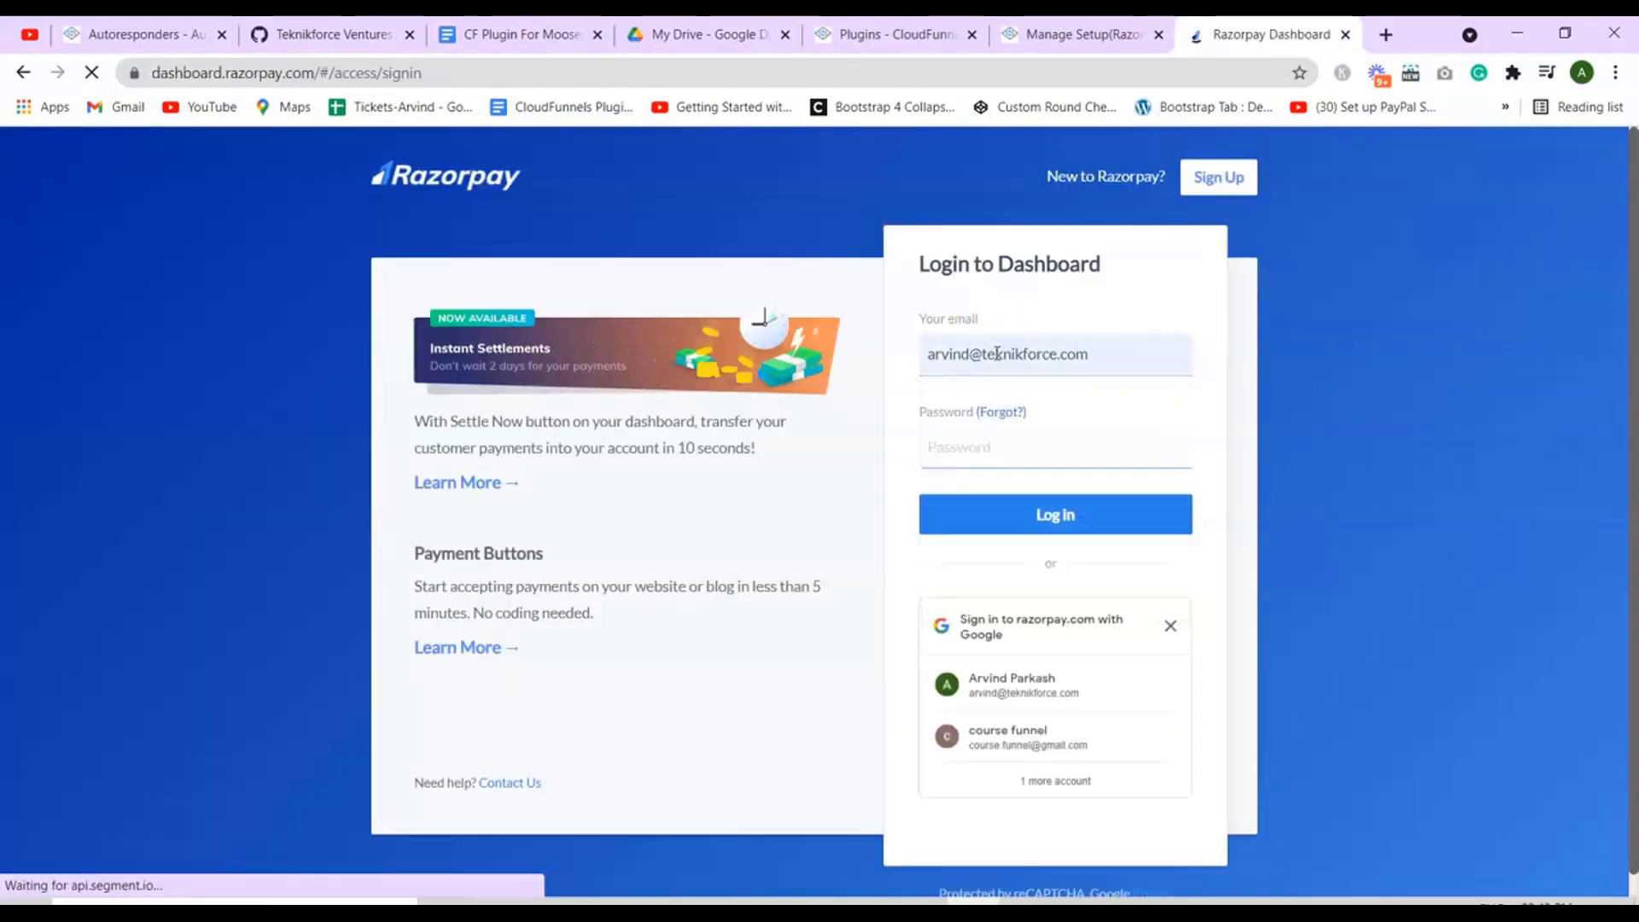
click(1082, 517)
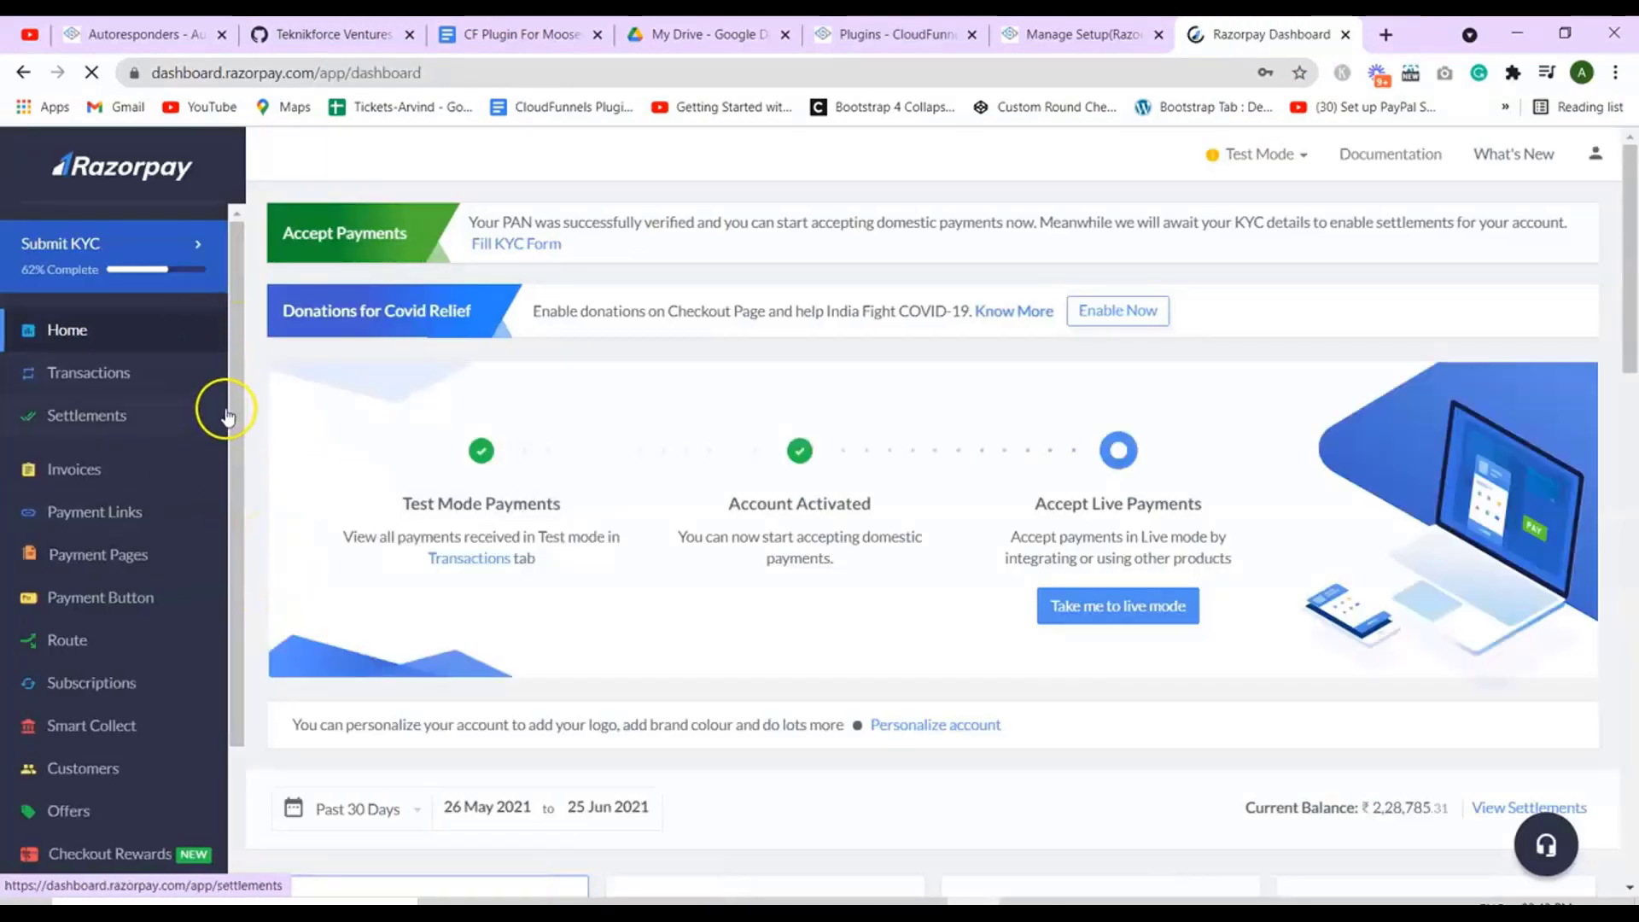
Step: Open the API Keys section of the Razorpay account settings
drag(232, 438, 244, 589)
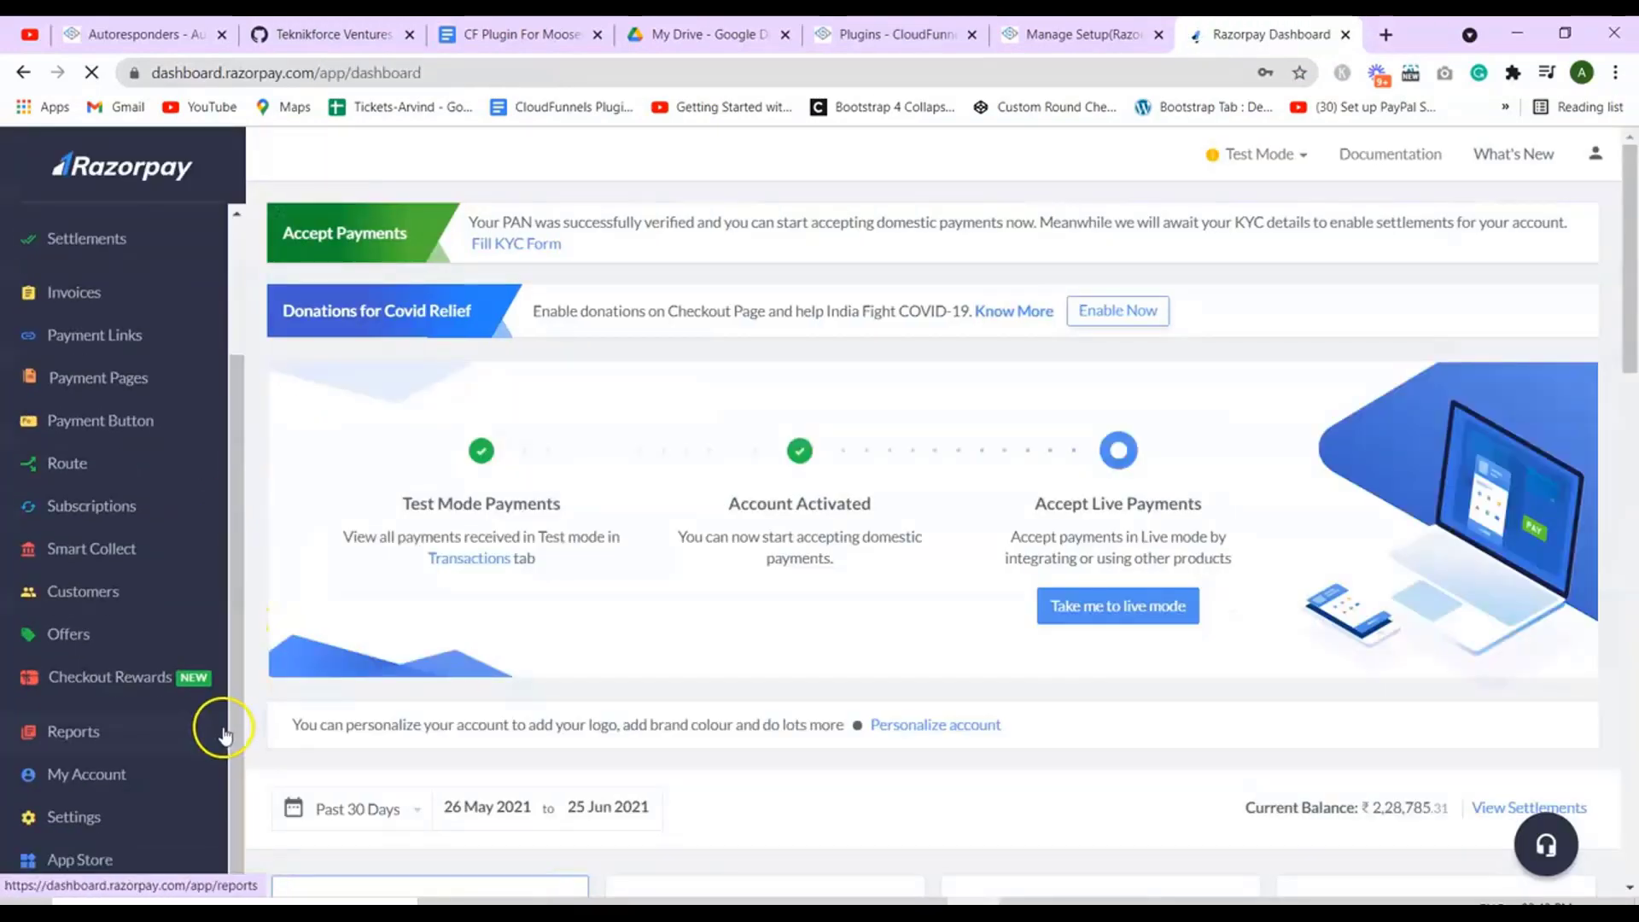
click(82, 821)
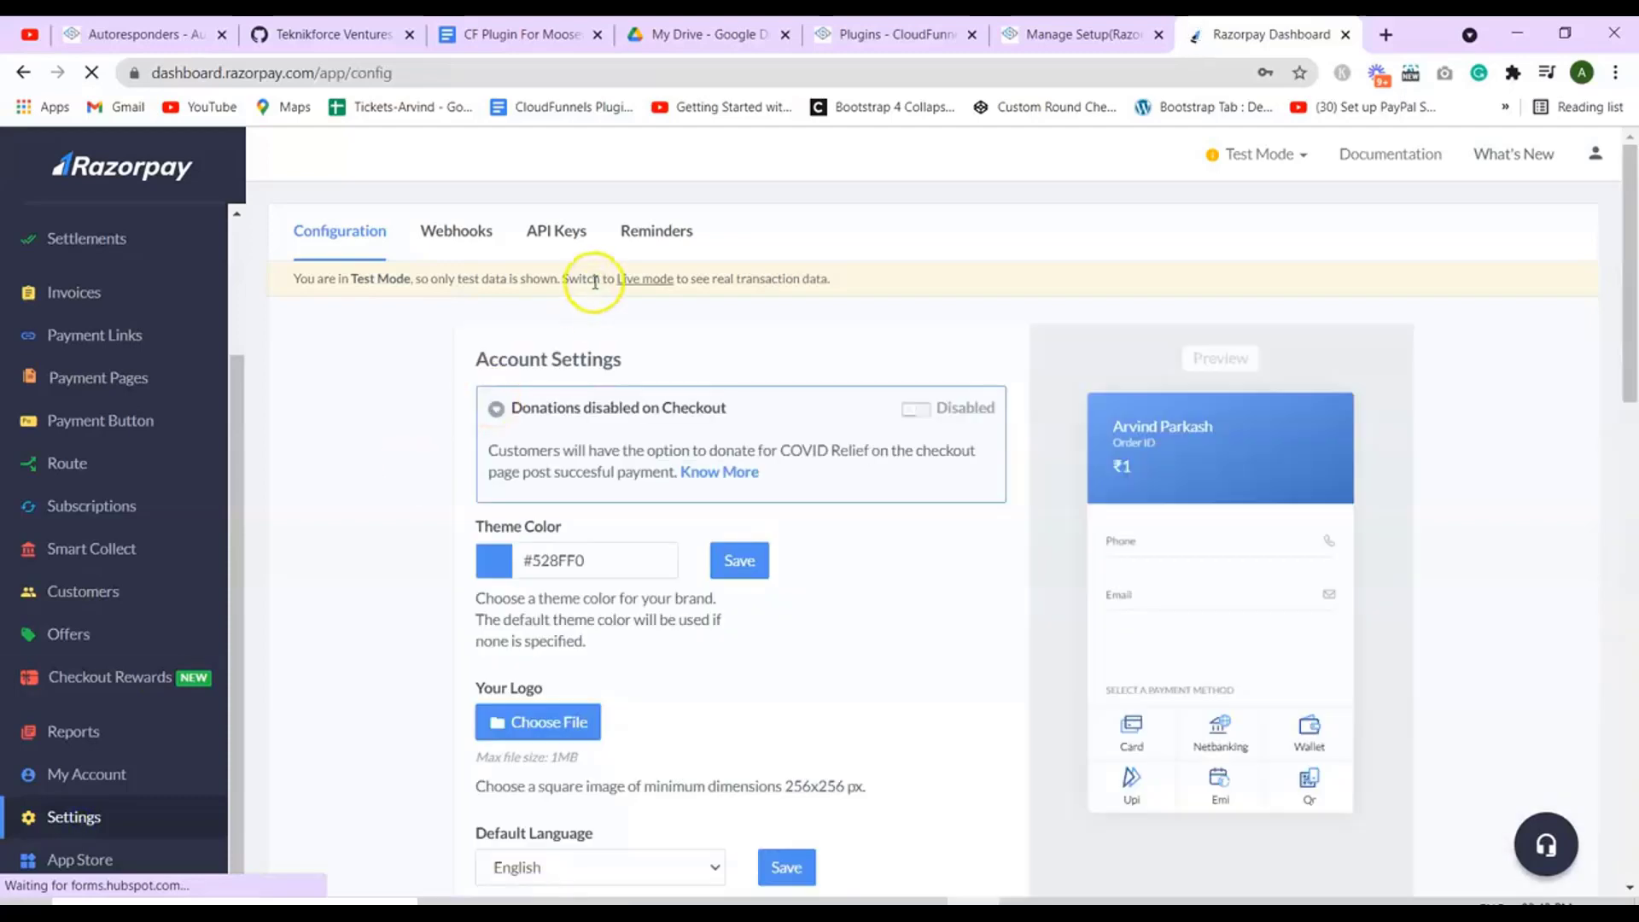
click(551, 235)
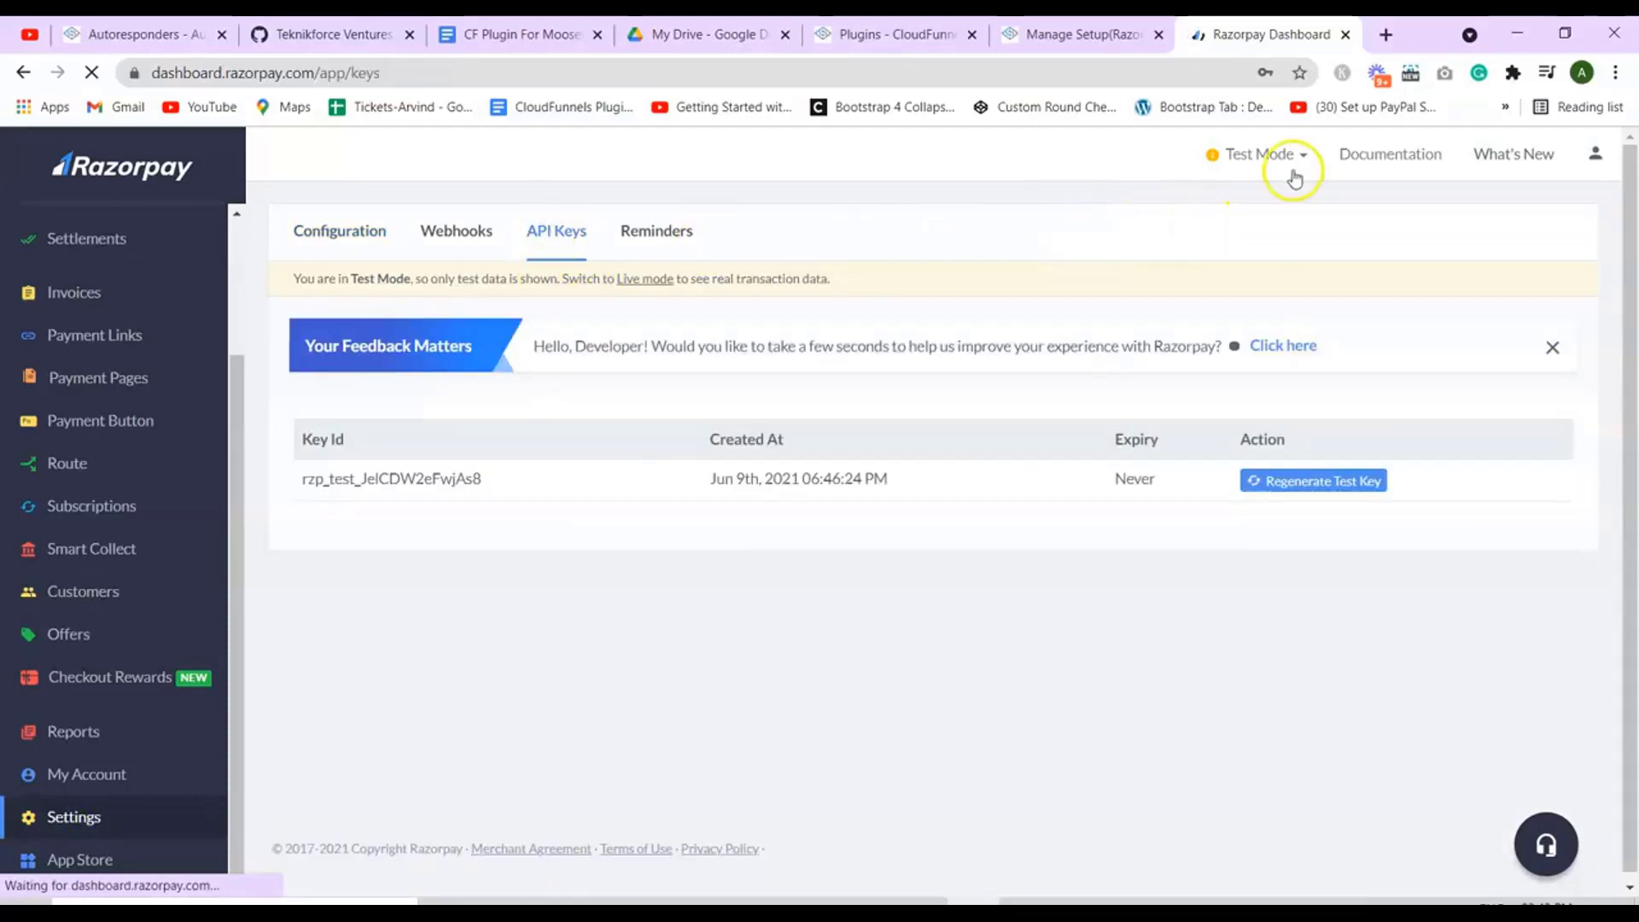
Step: Switch the Razorpay dashboard from Test Mode to Live Mode
mouse_move(1272, 168)
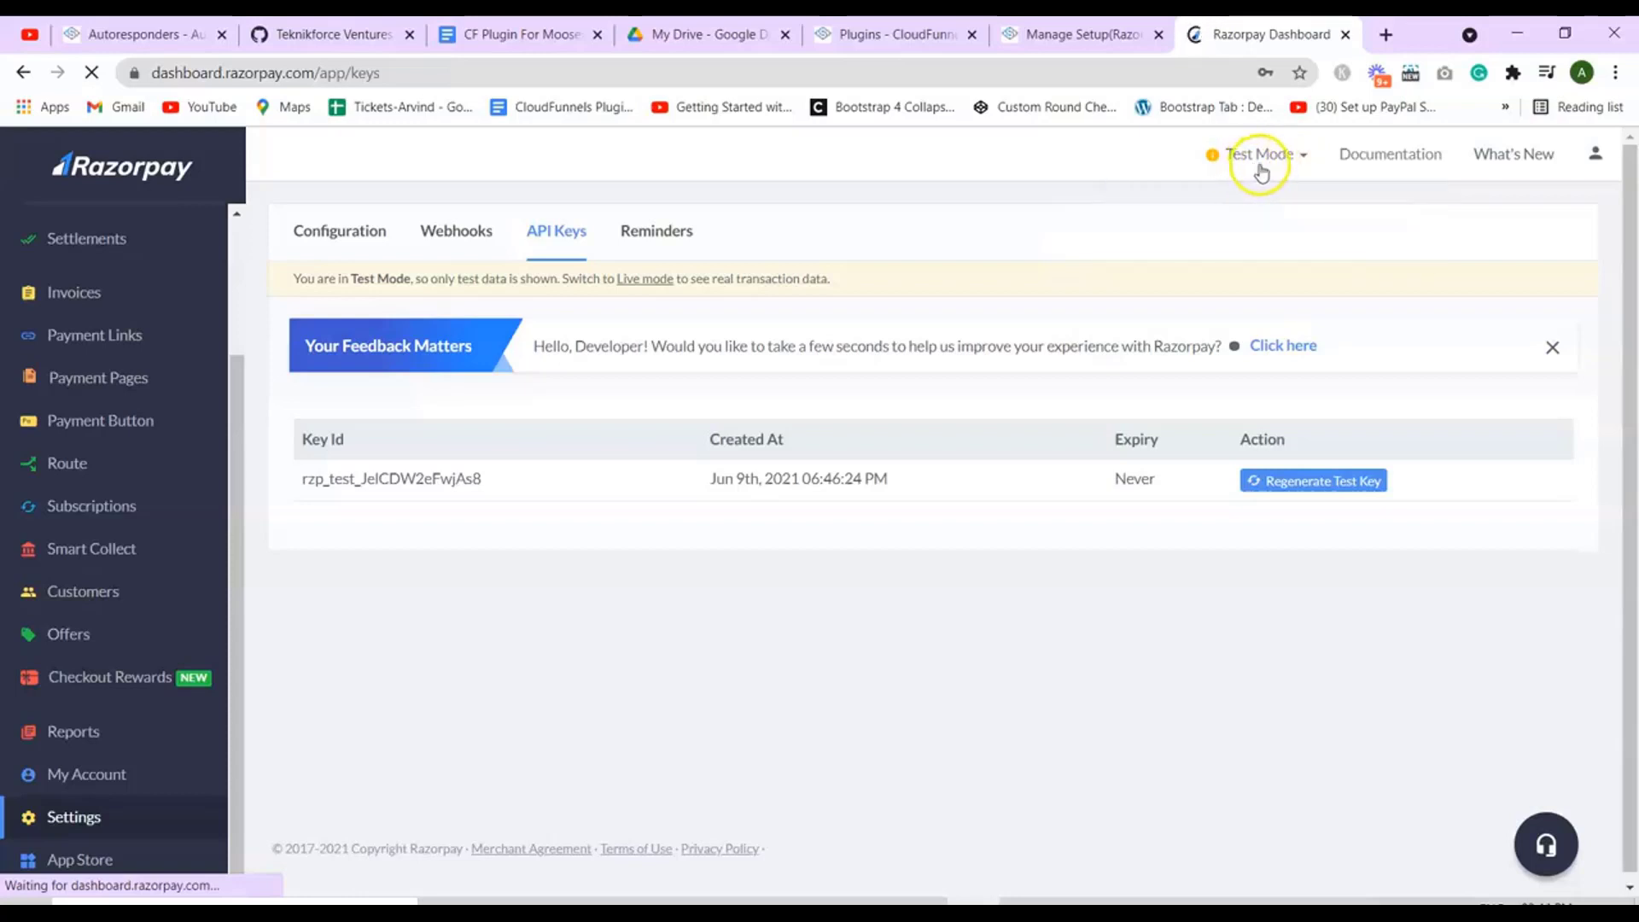
click(1265, 158)
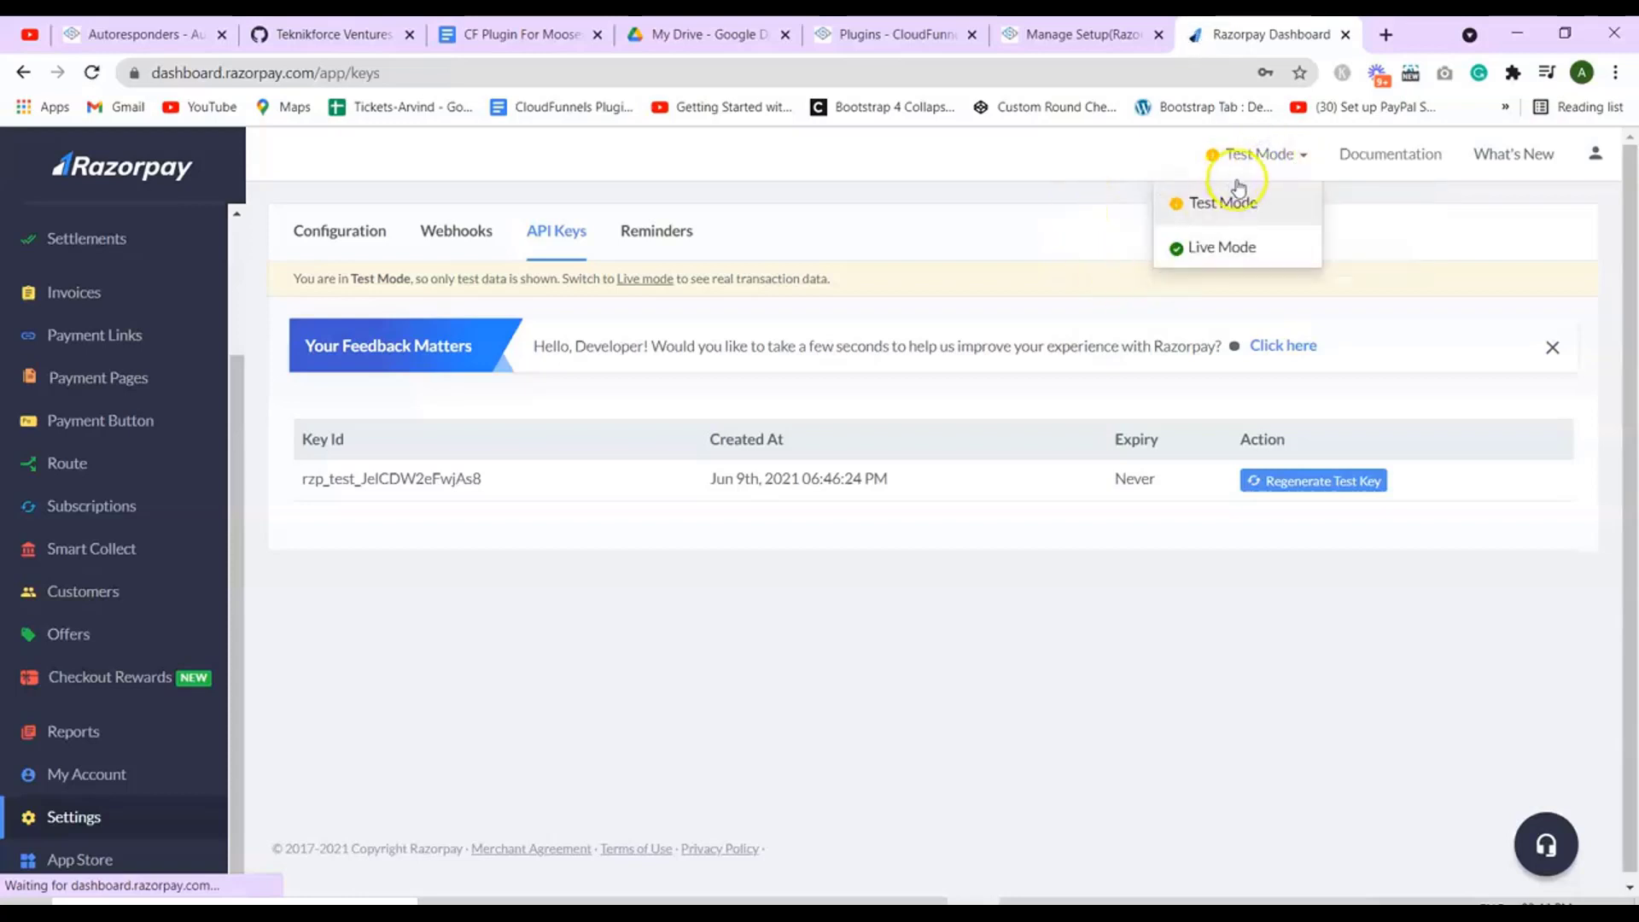
click(1220, 247)
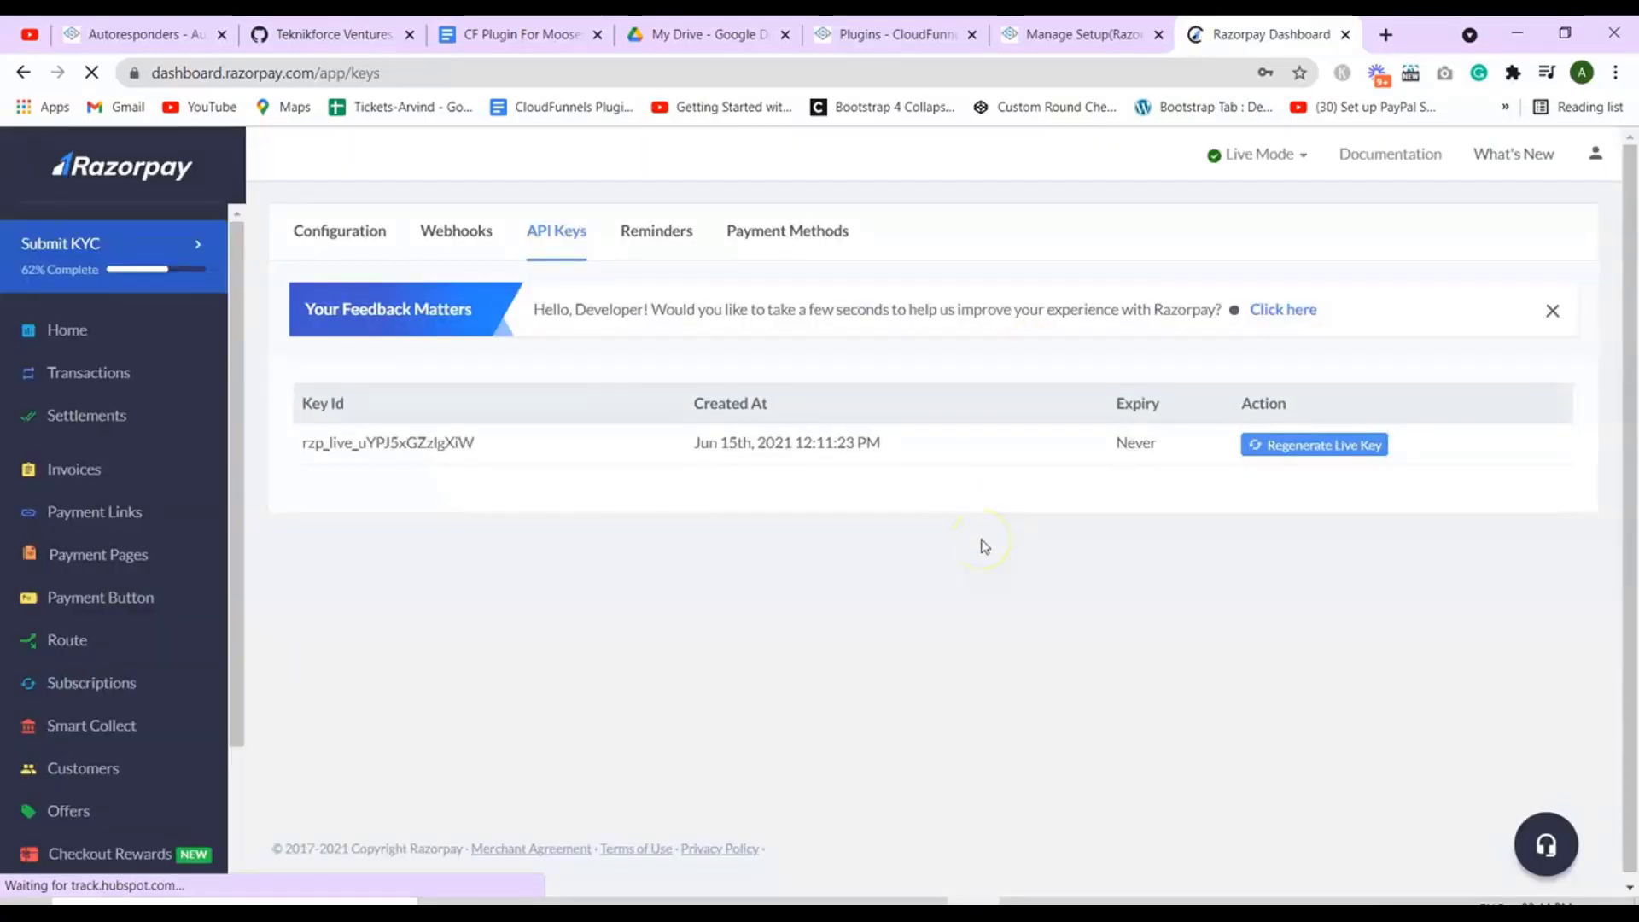
click(1289, 154)
click(1220, 246)
Step: Regenerate the live API key, entering the SMS verification code and confirming the roll of the old key
click(1337, 445)
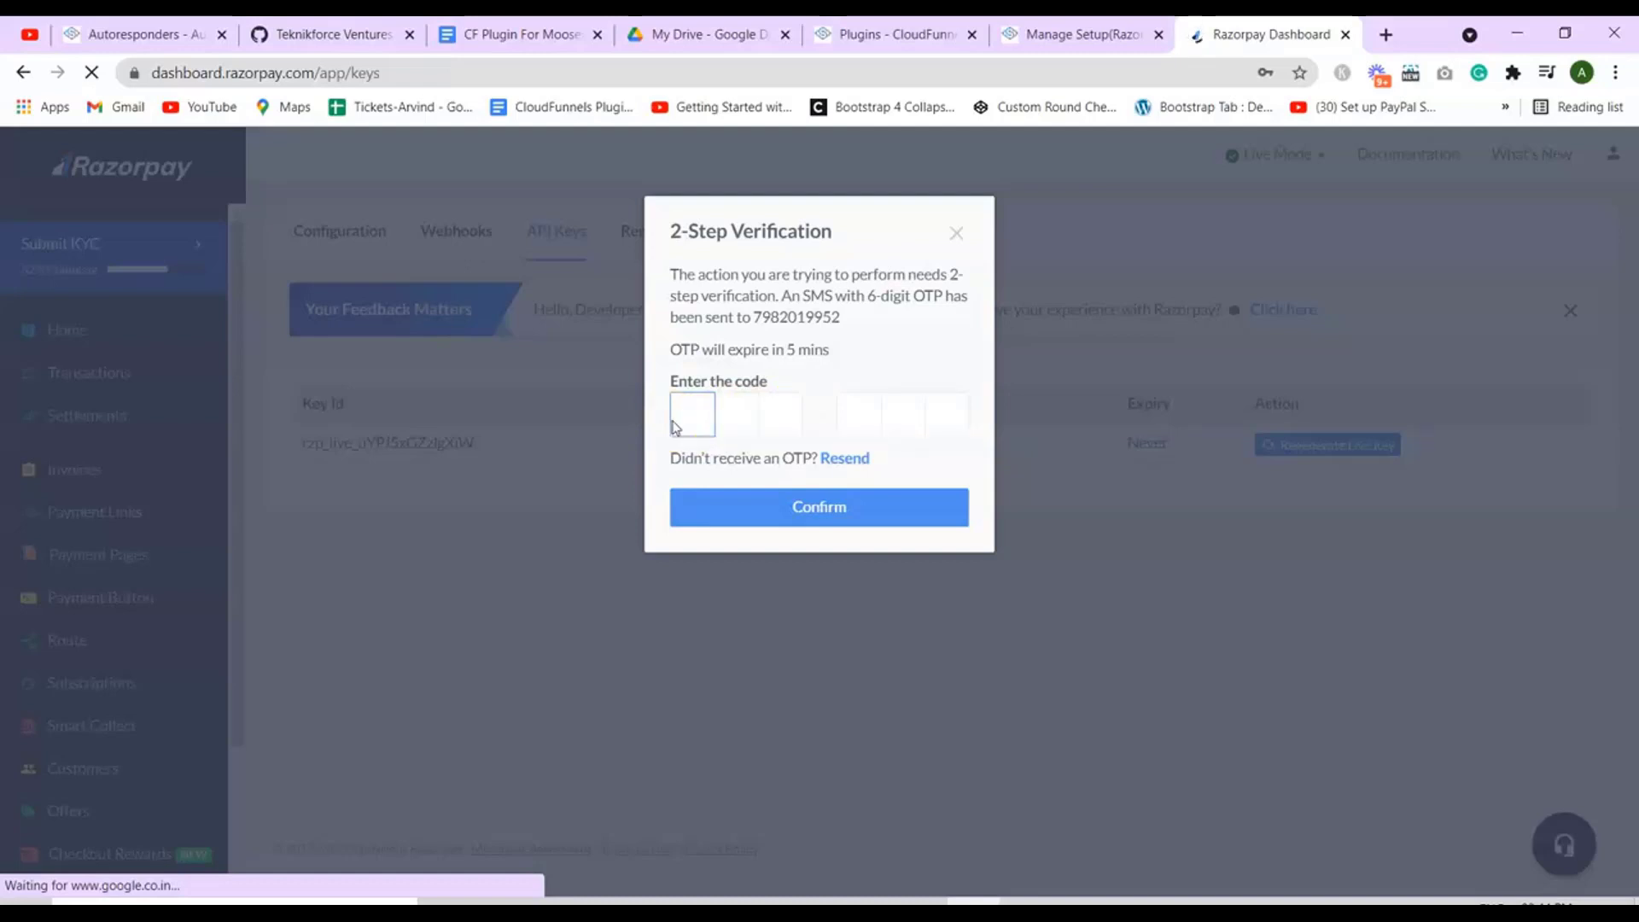
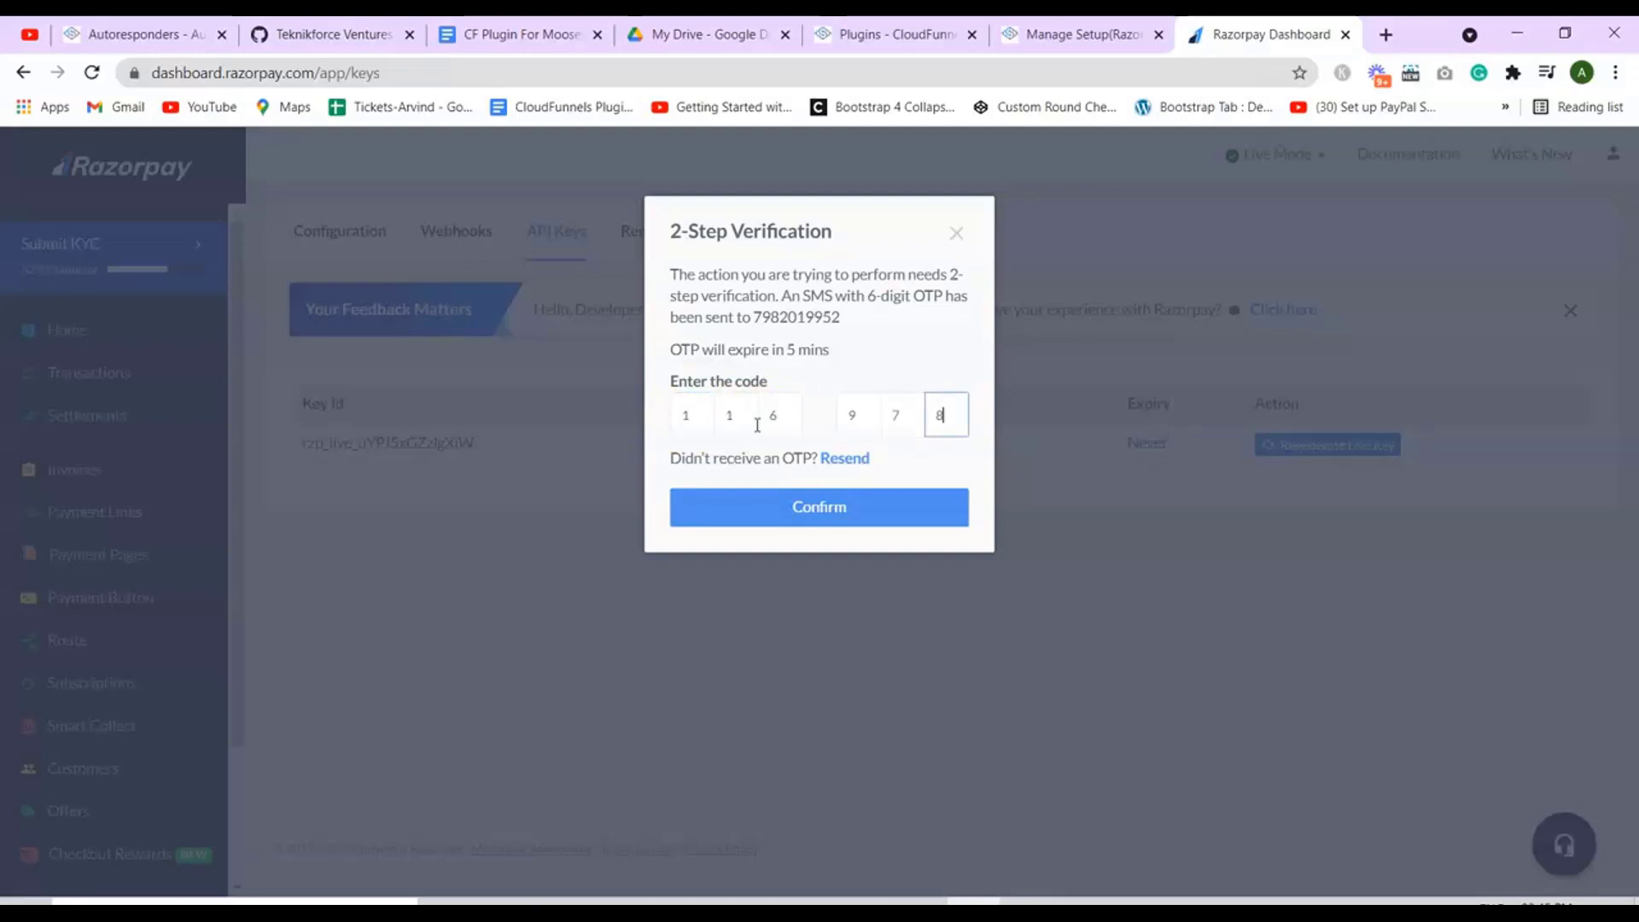
click(859, 510)
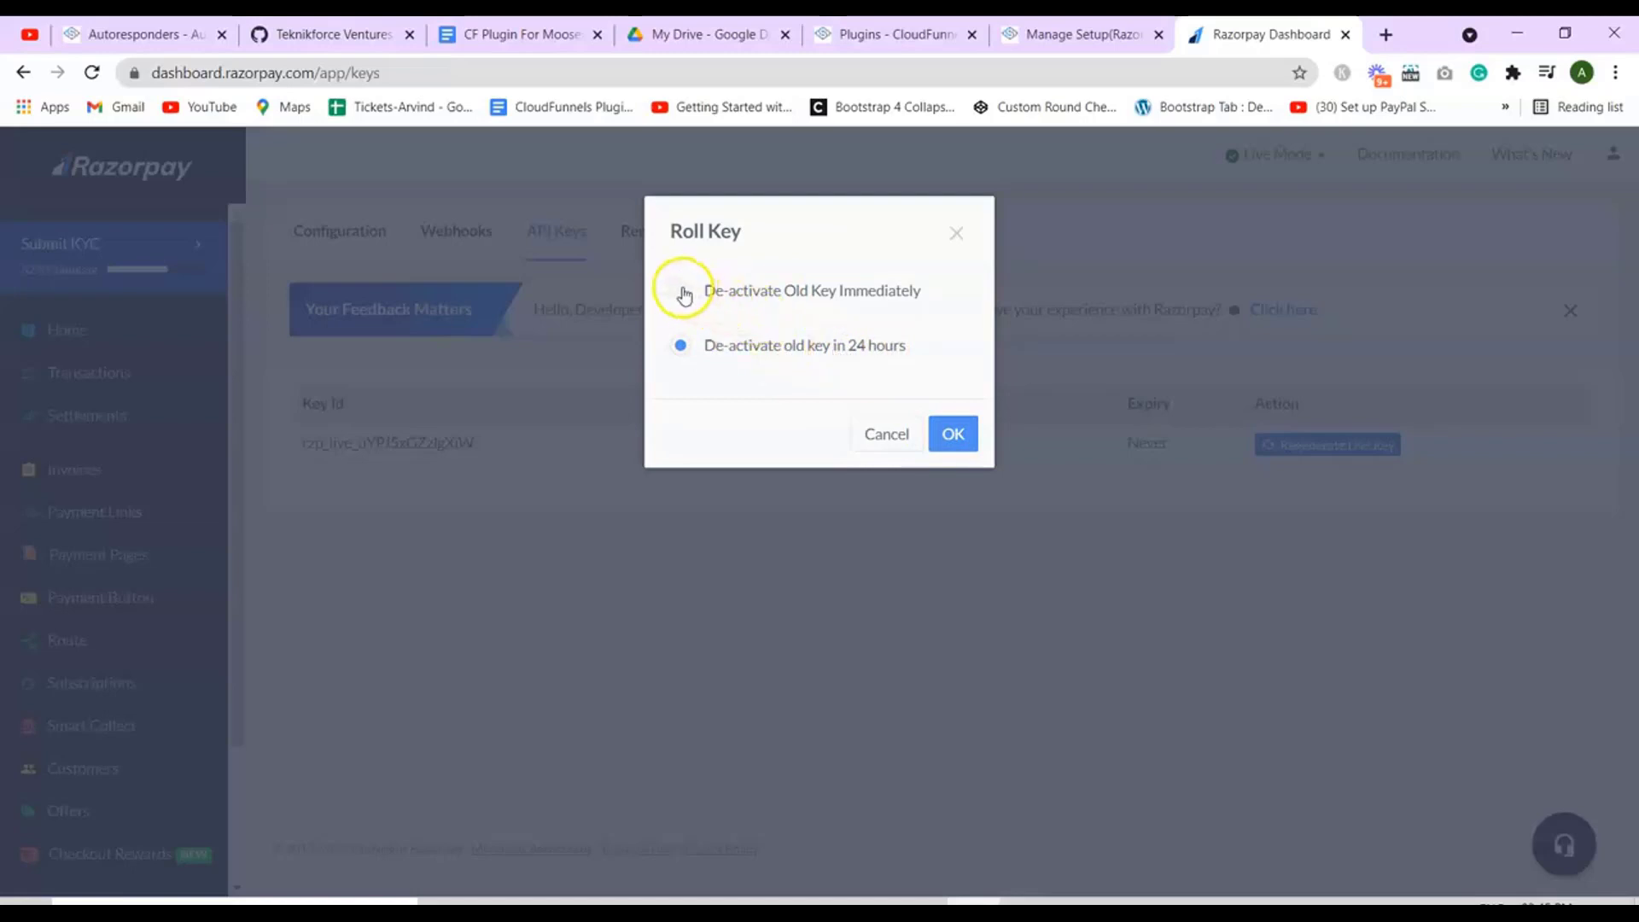
click(953, 431)
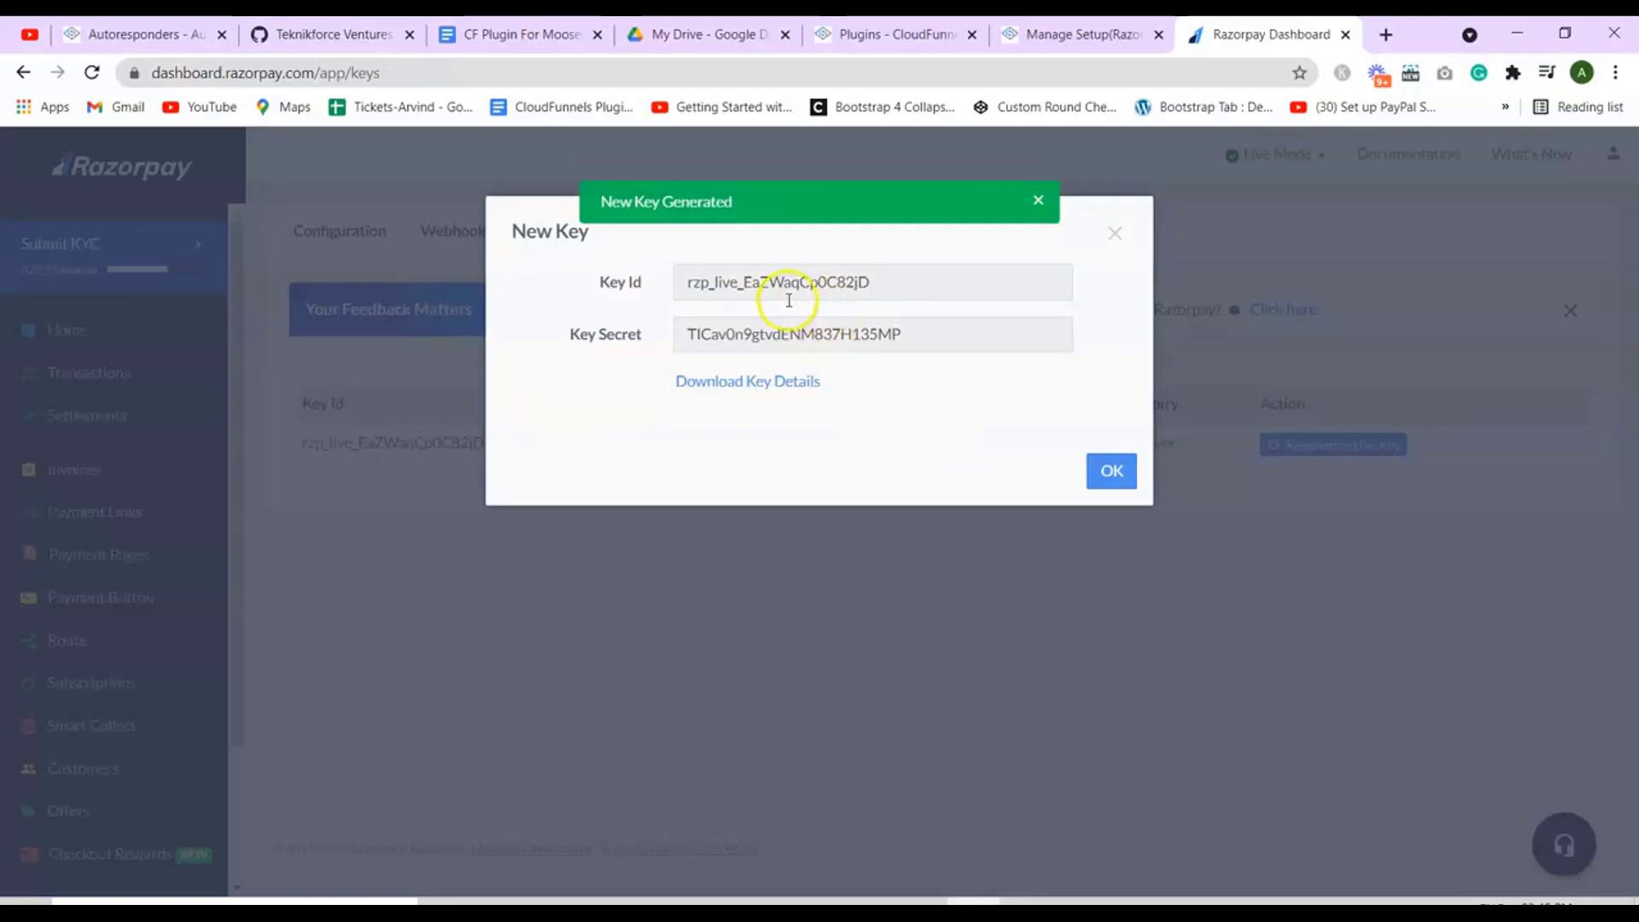
Step: Download the new key's details and cancel the closing alert to keep the key dialog open
click(776, 280)
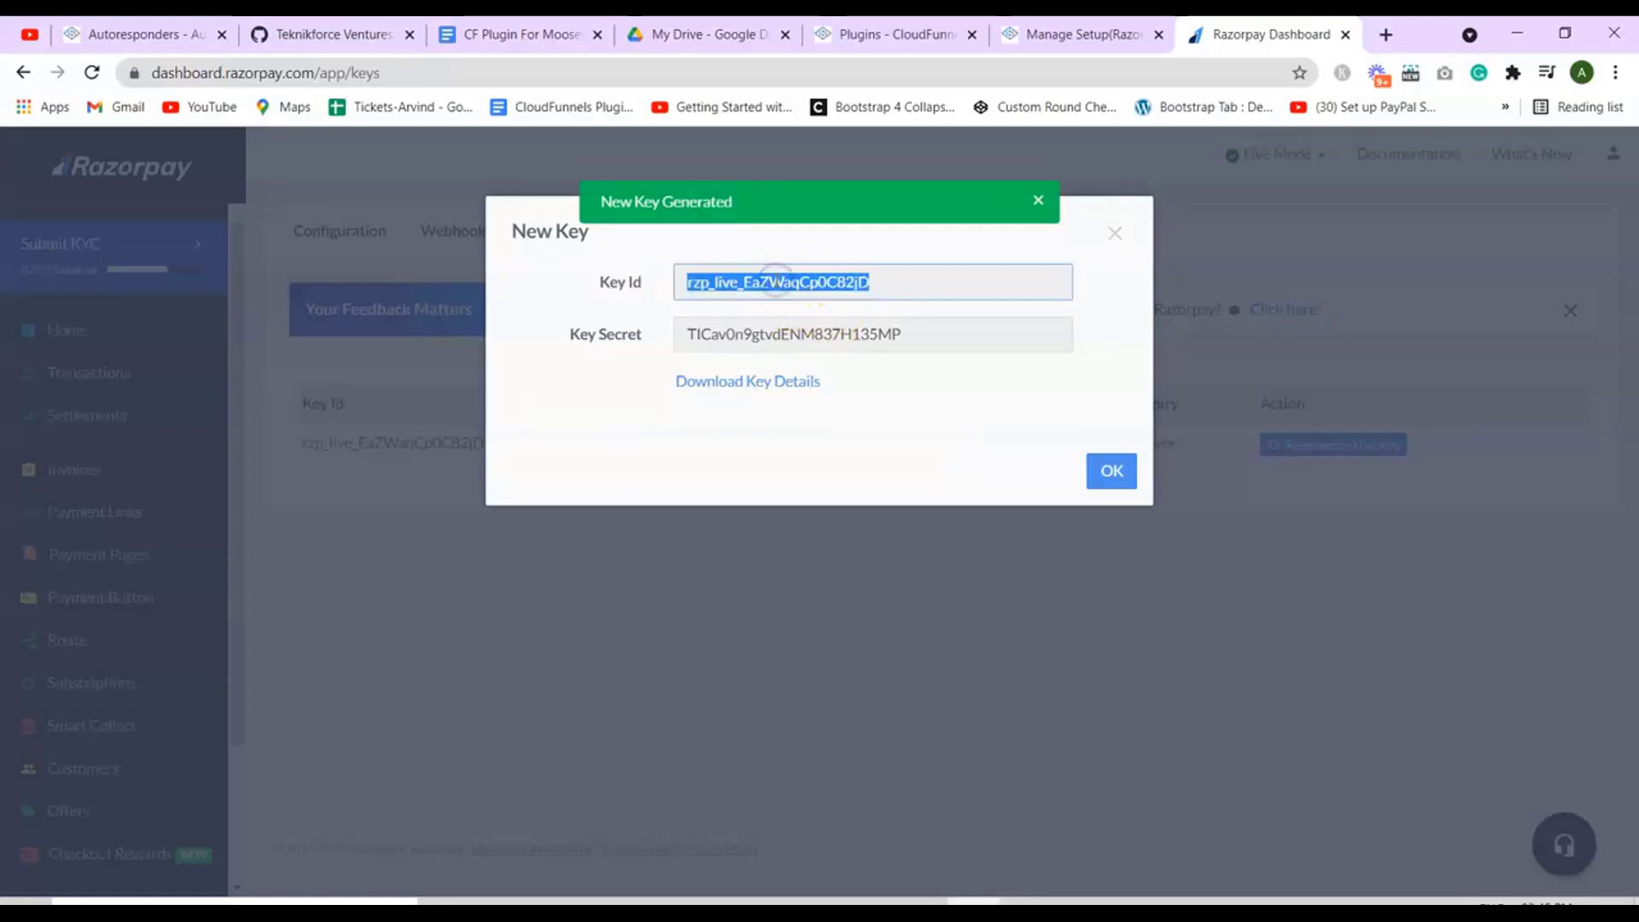
click(751, 381)
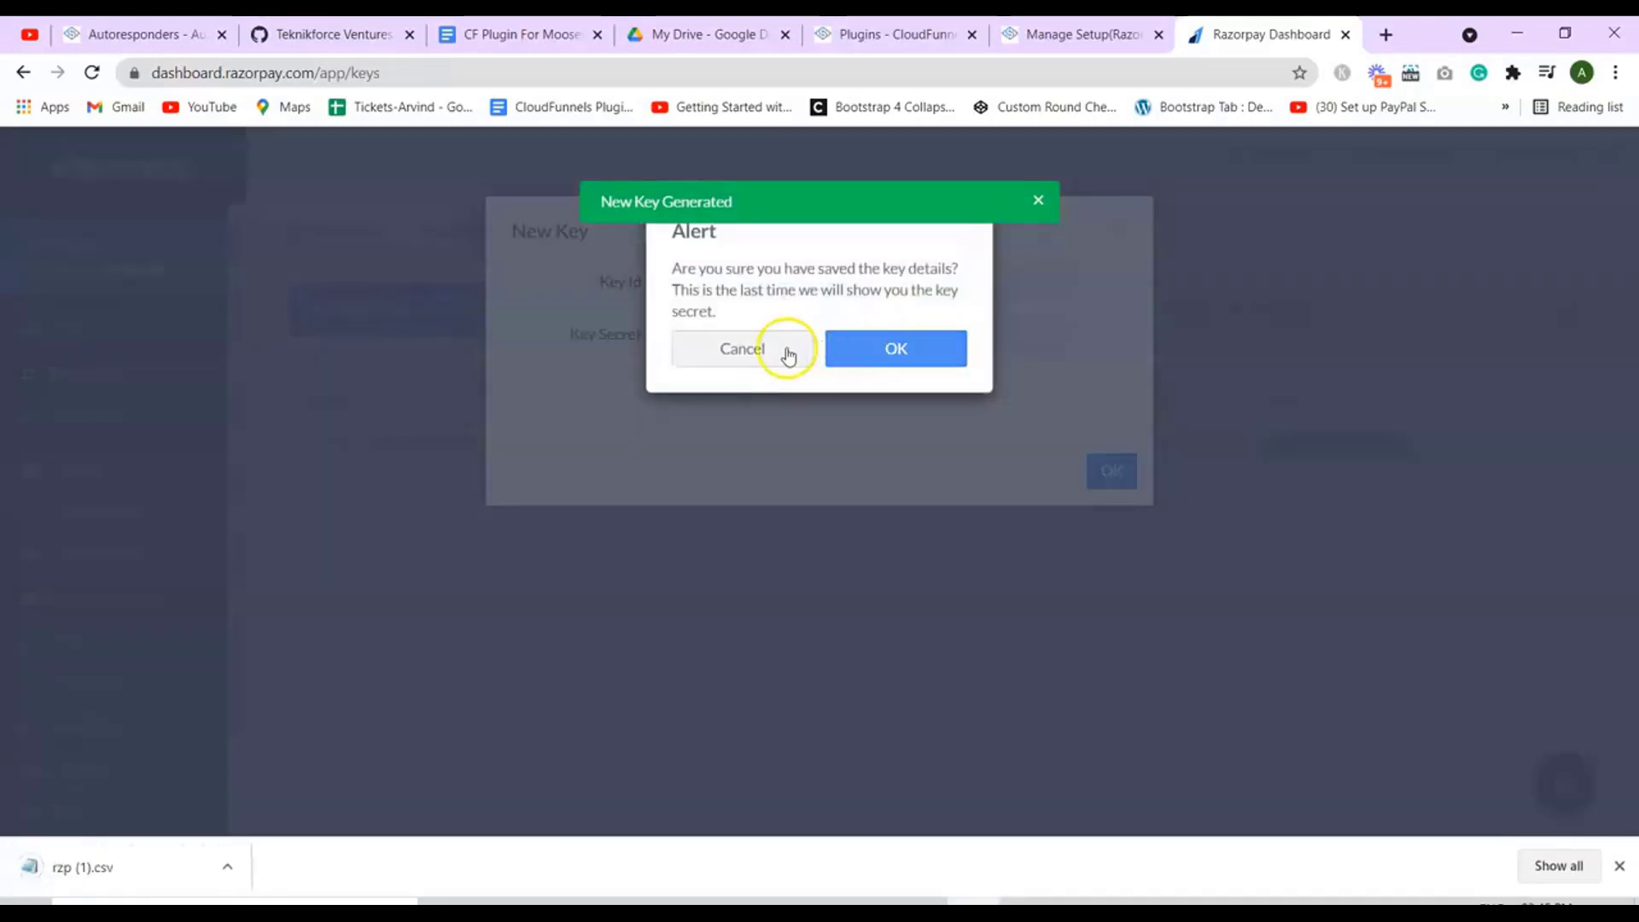
click(785, 352)
Step: Copy the new live key ID and paste it into the Key Id field of the CloudFunnels Razorpay API setup
click(798, 283)
key(ctrl+c)
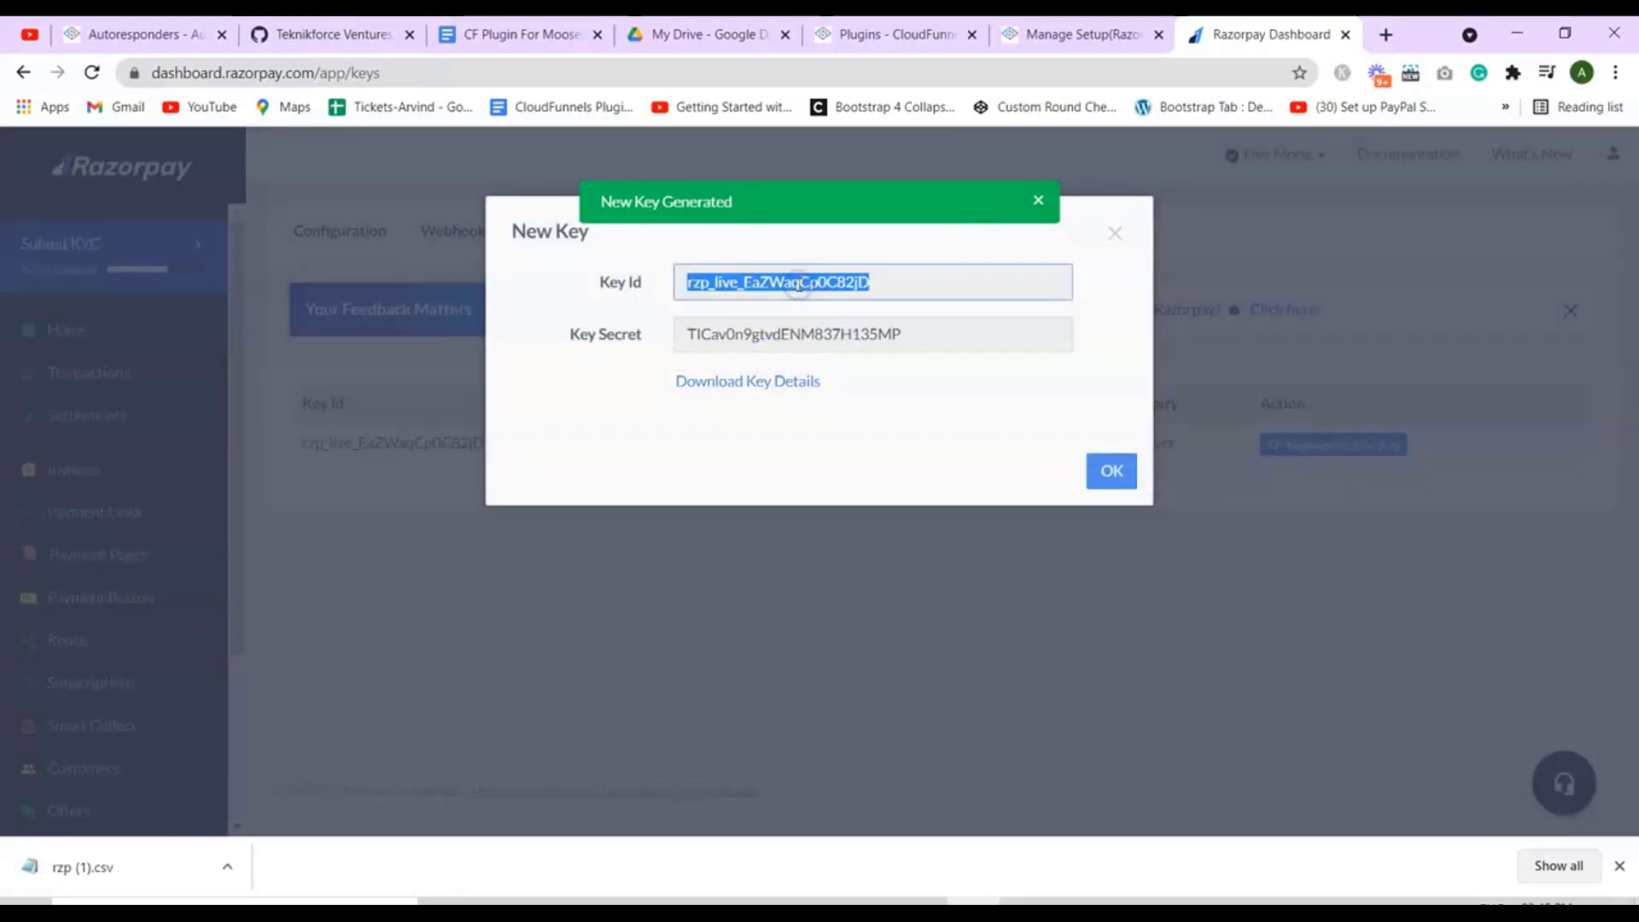
click(1048, 34)
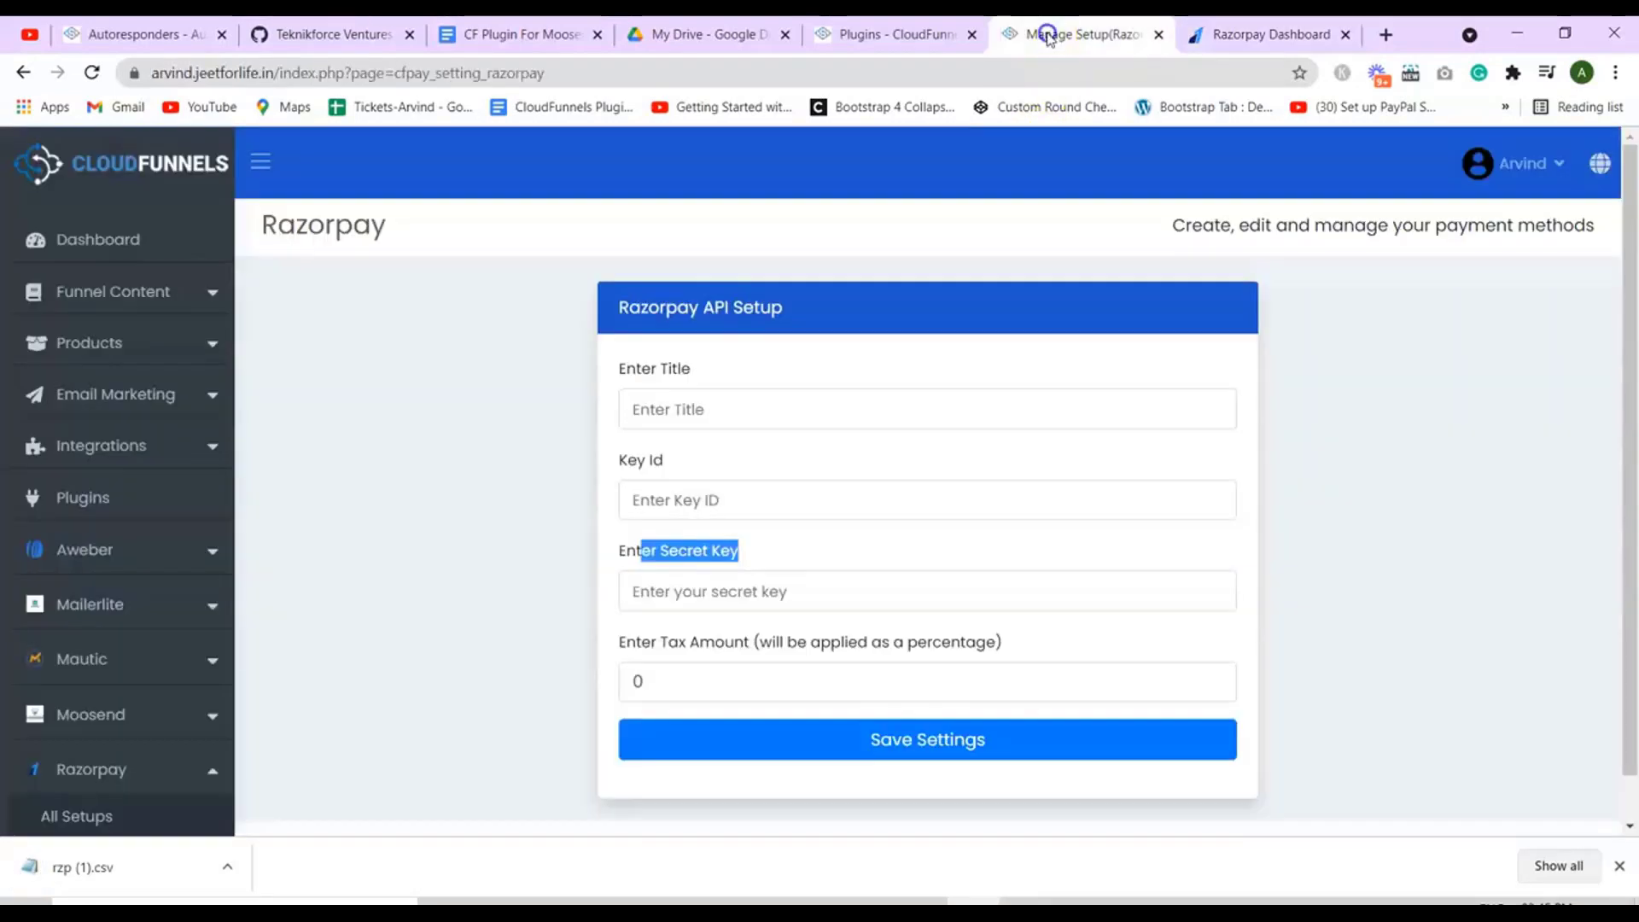
click(835, 502)
key(ctrl+v)
Step: Copy the key secret from the Razorpay dashboard and paste it into the Secret Key field of the CloudFunnels setup
click(1255, 35)
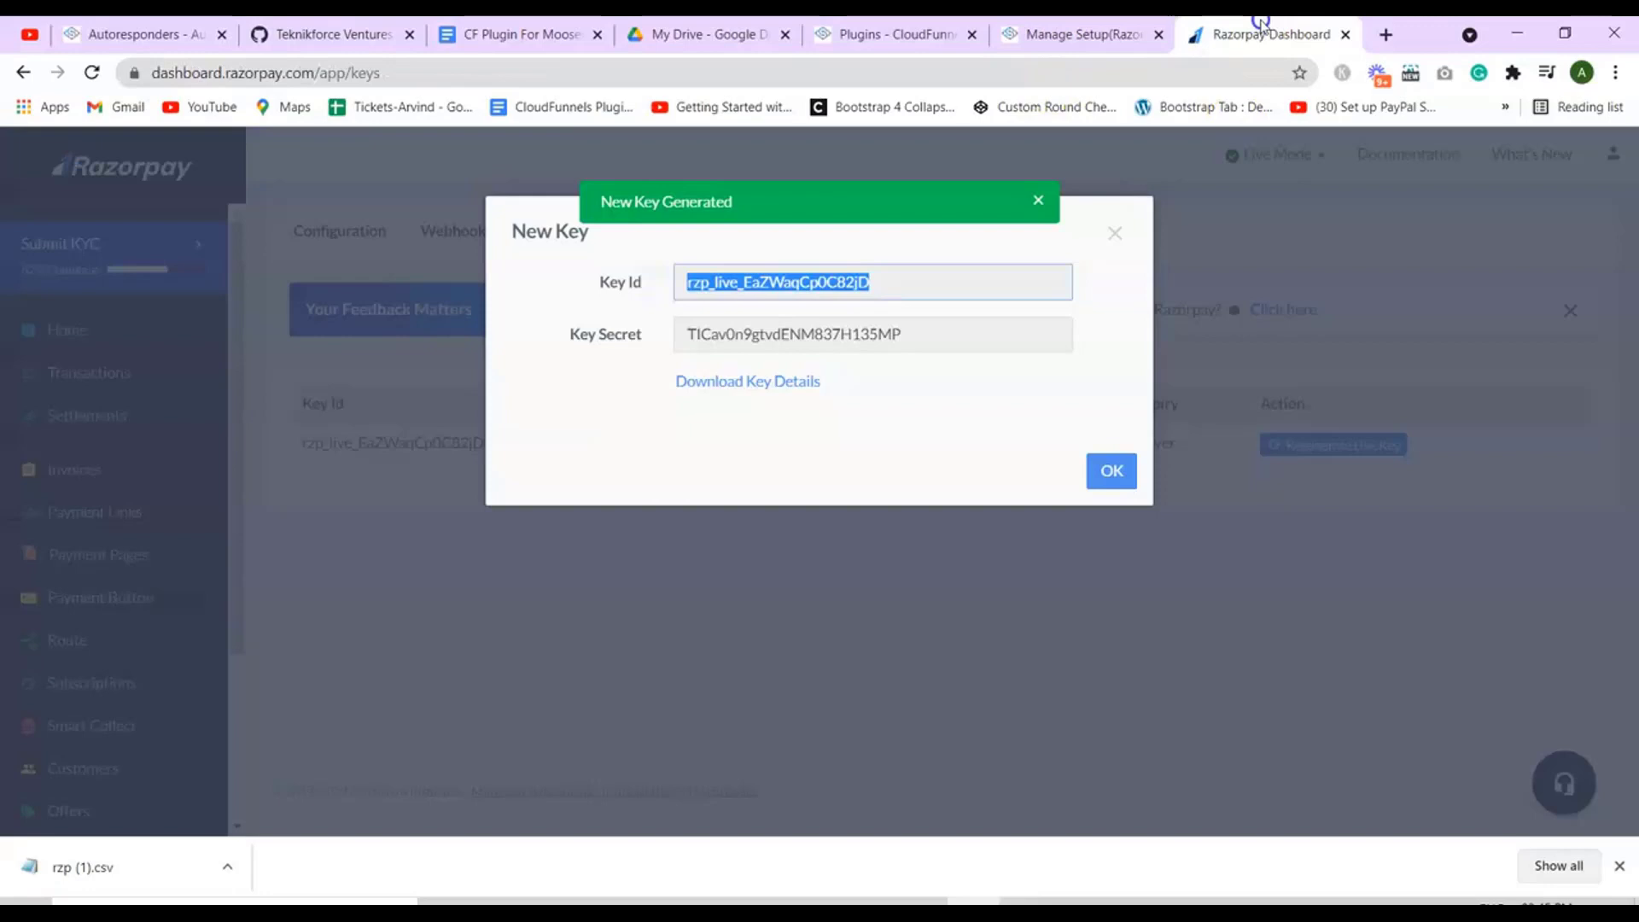
click(756, 339)
click(1047, 34)
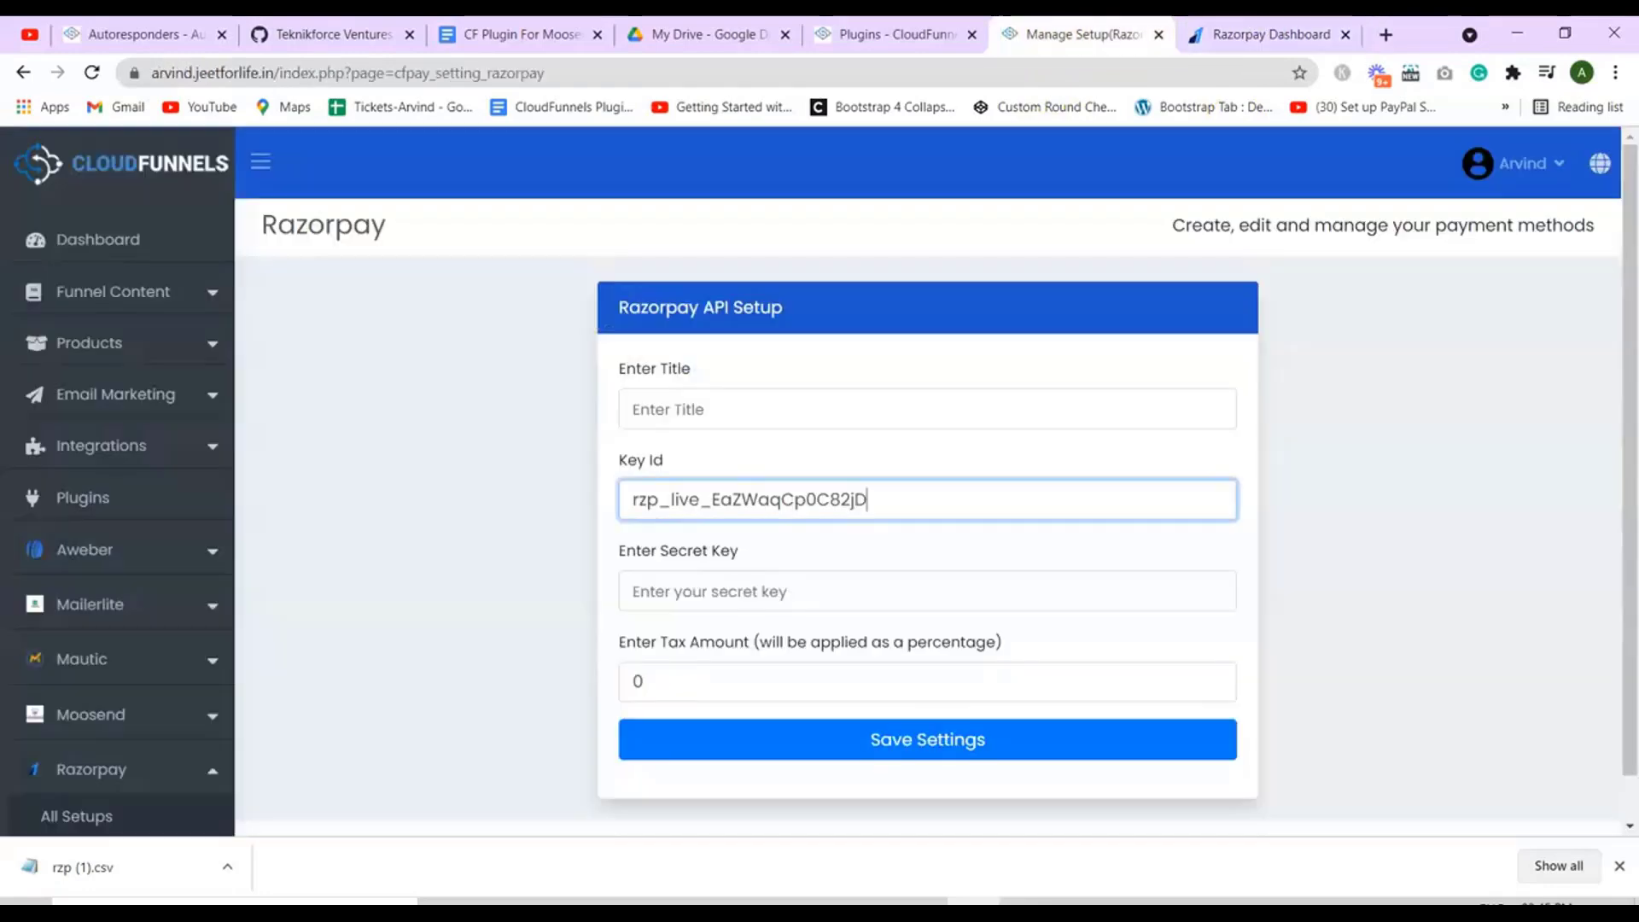
click(797, 602)
key(ctrl+v)
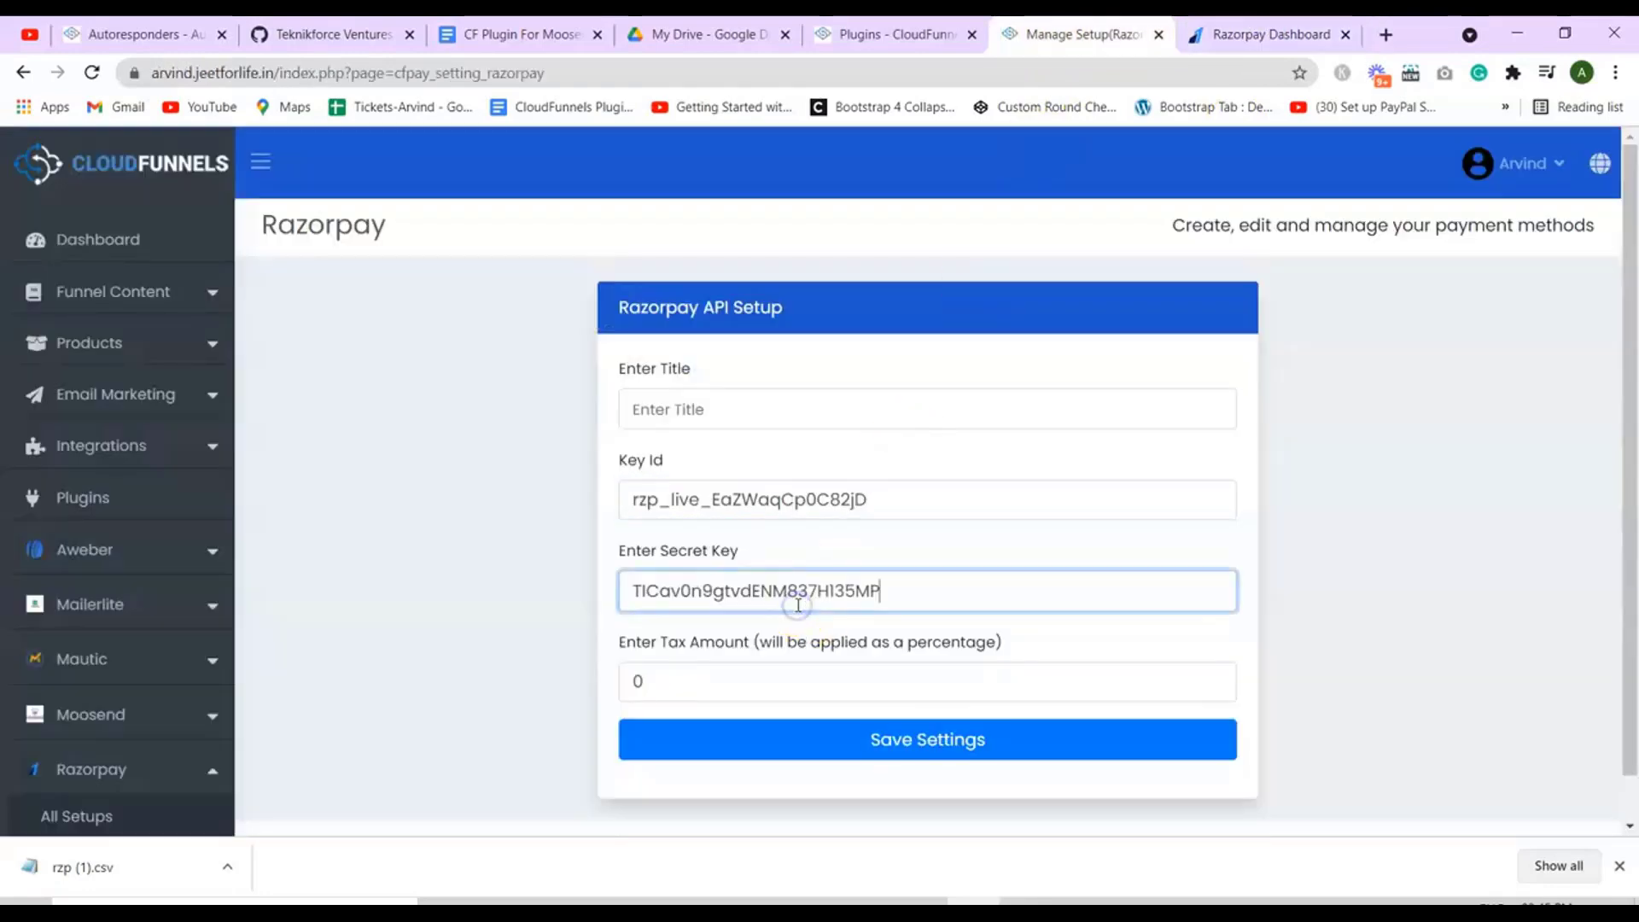
Step: Title the Razorpay API setup "Razropay LIve" and save its settings
click(732, 403)
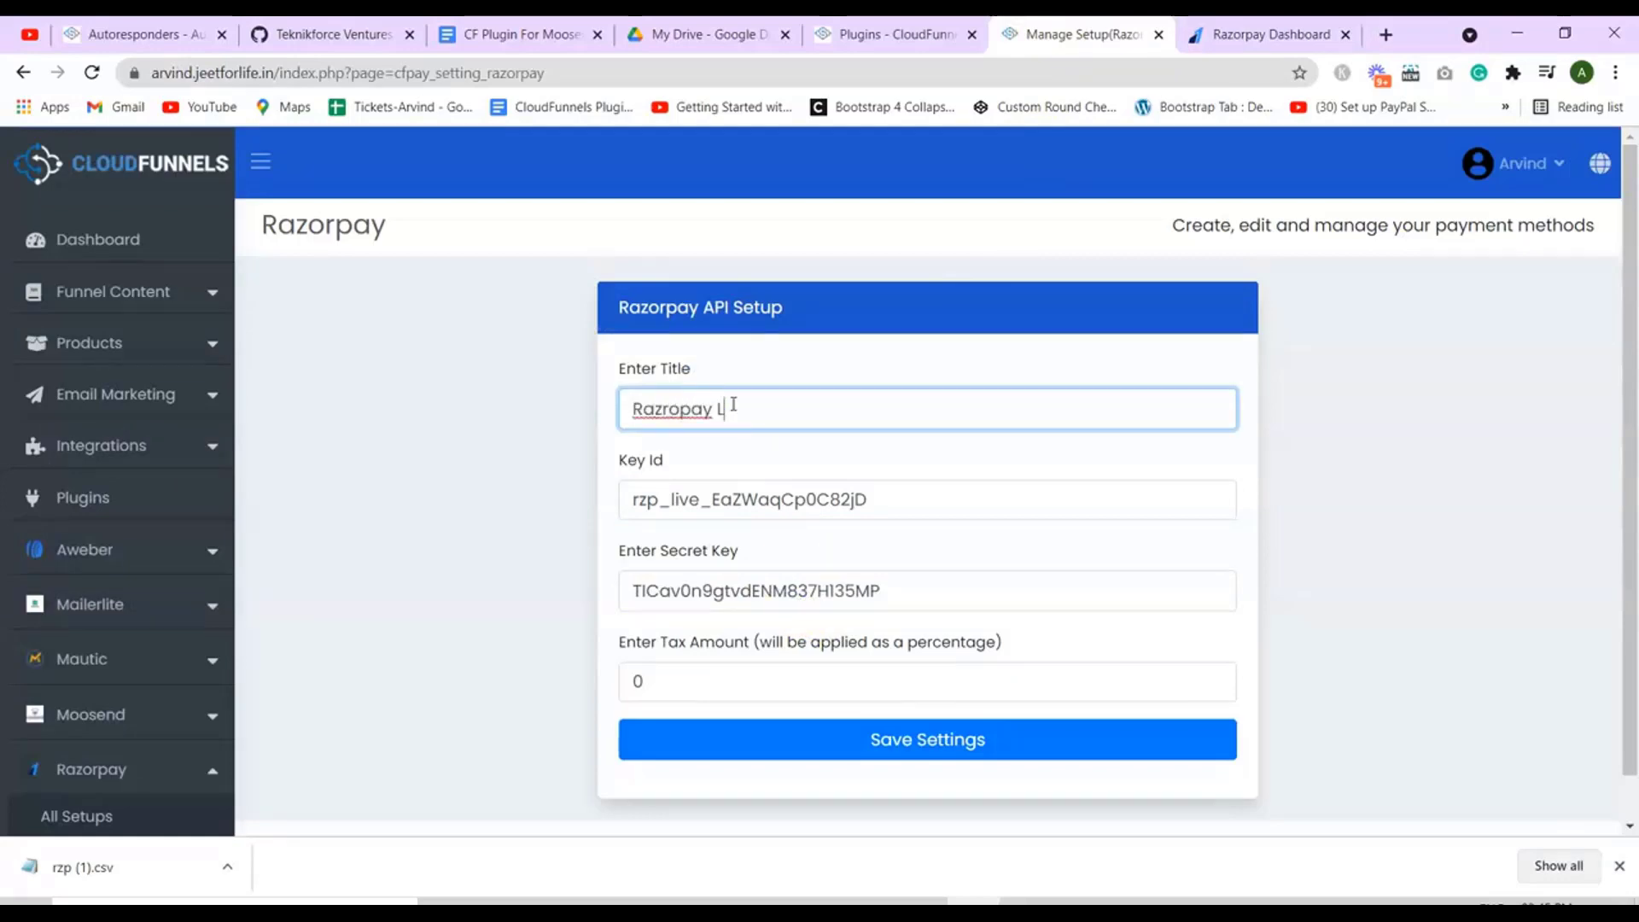
key(Return)
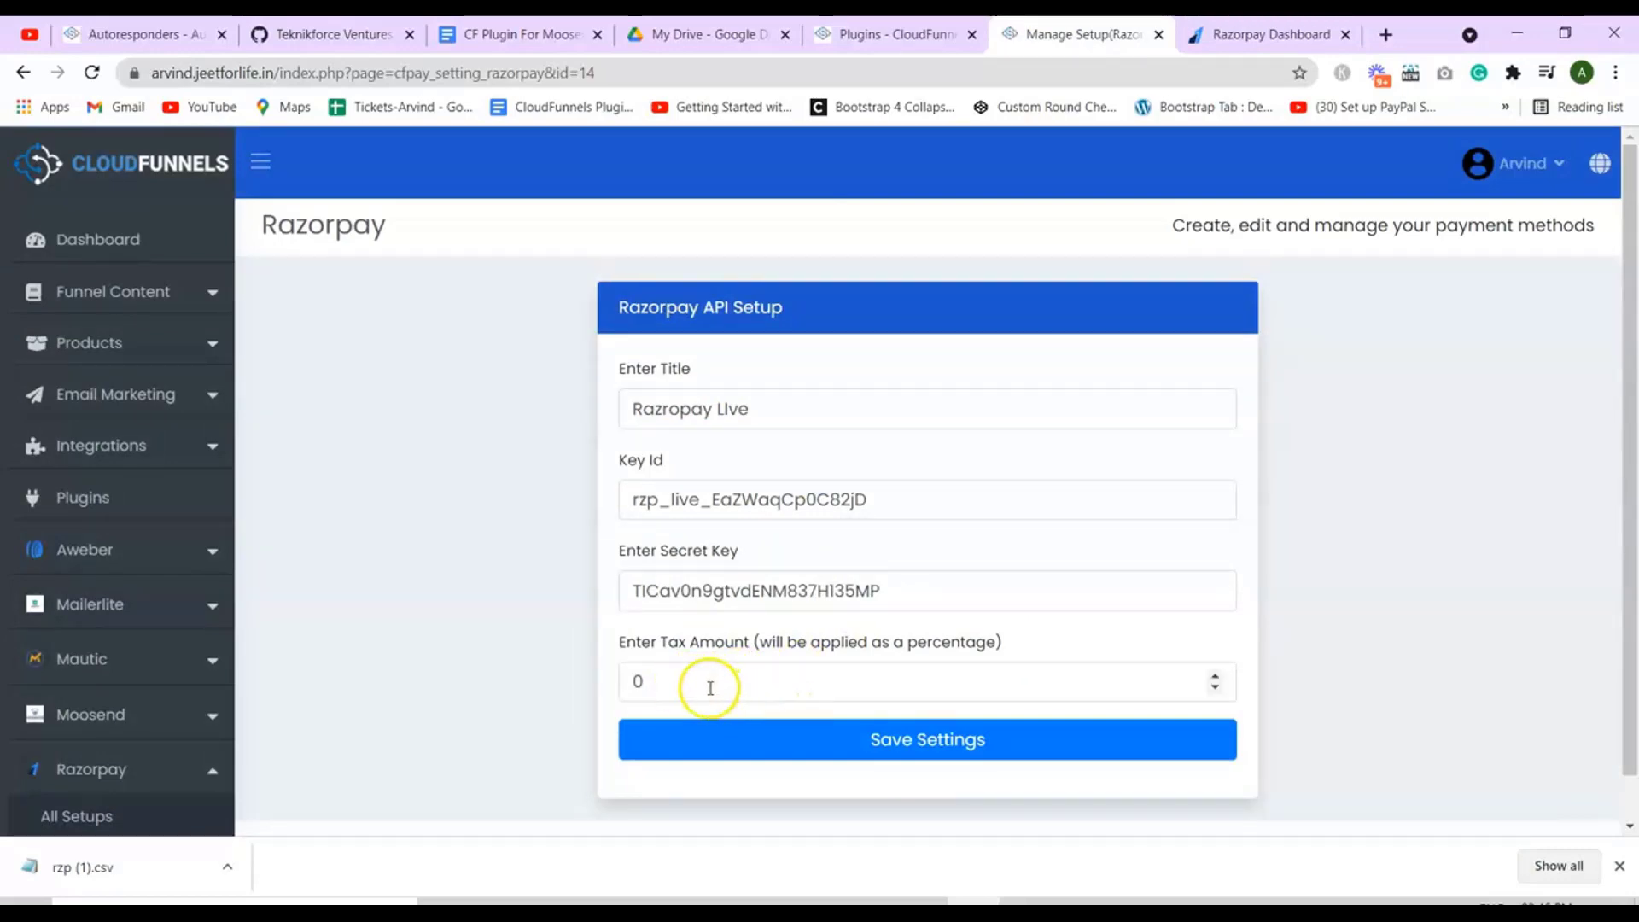
click(950, 736)
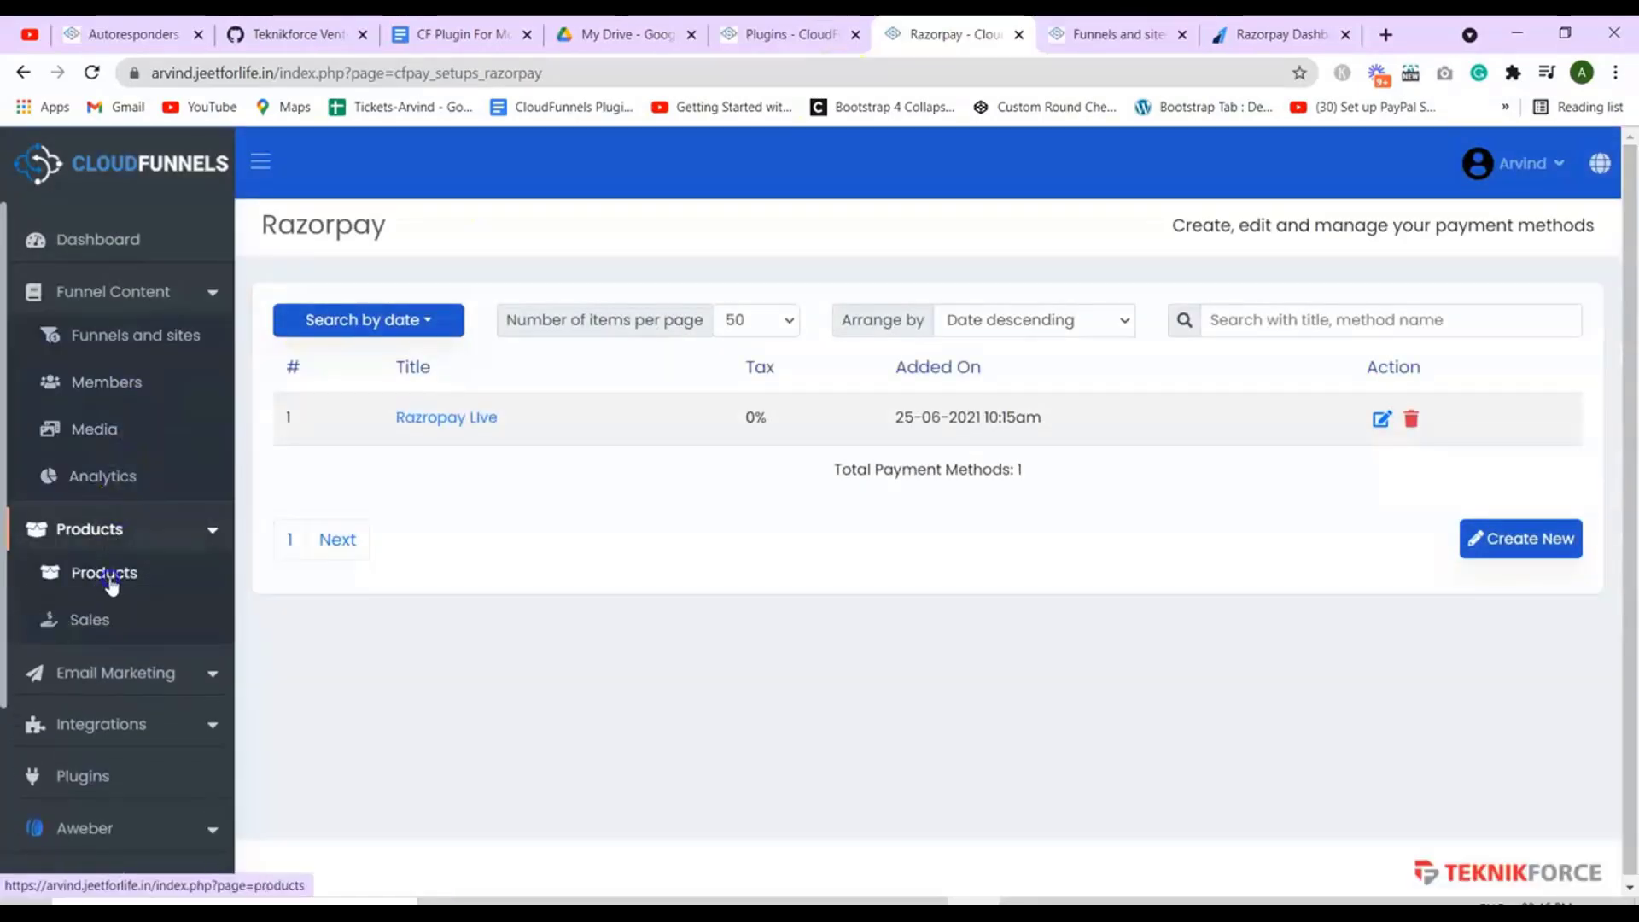
Step: Go to the Products list, look at the blank form for adding a product, and close it without saving
click(109, 577)
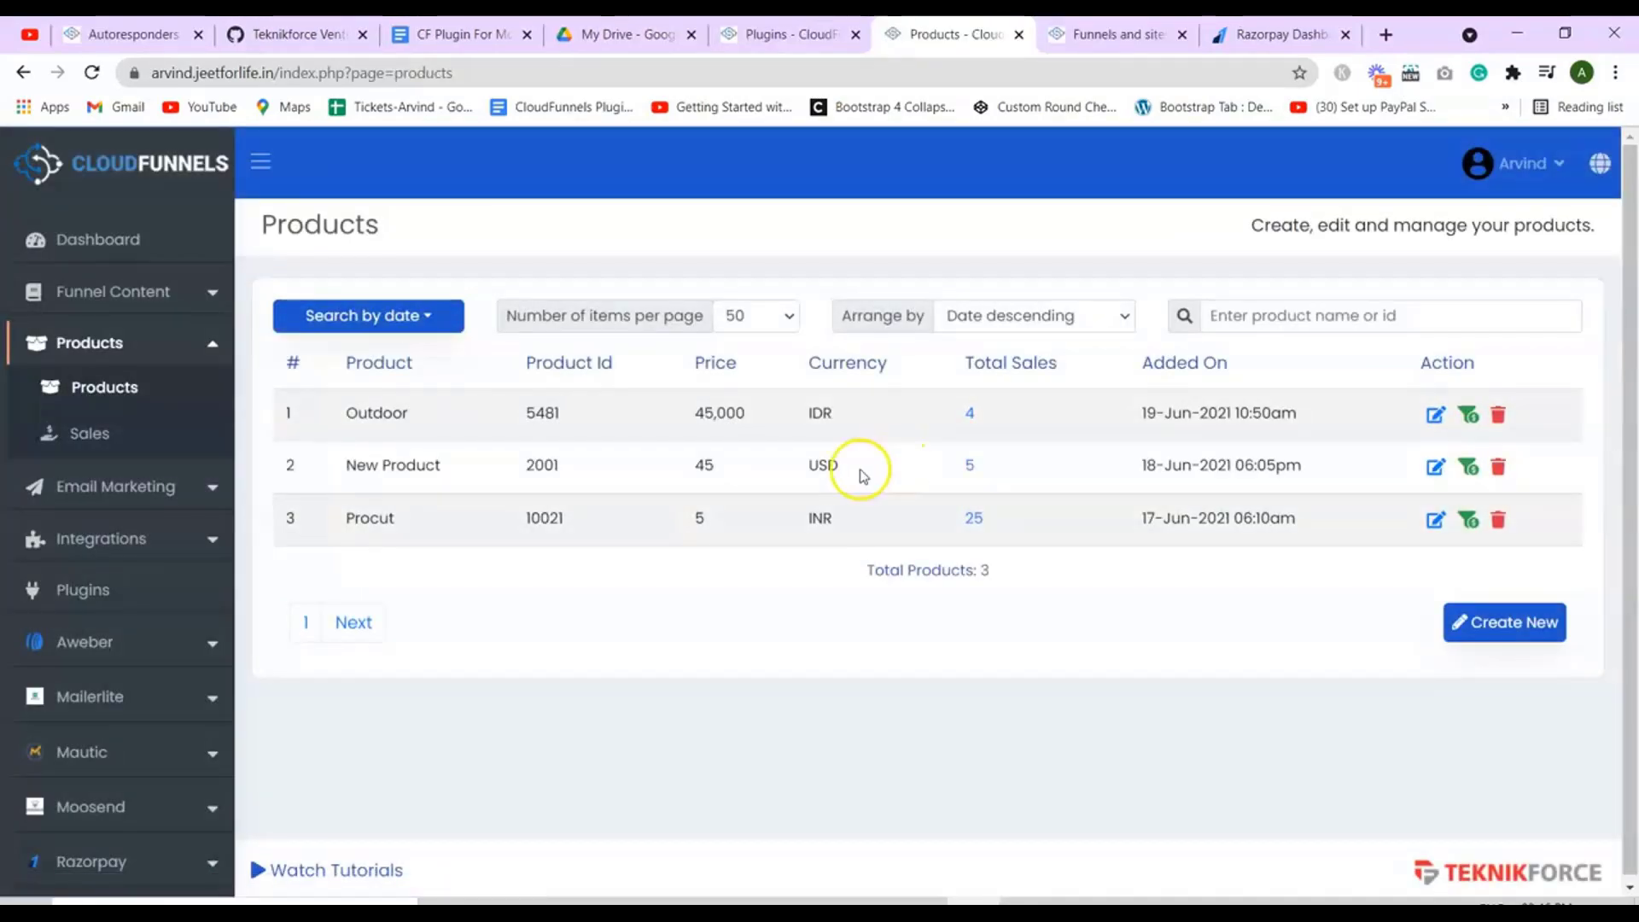
click(1500, 637)
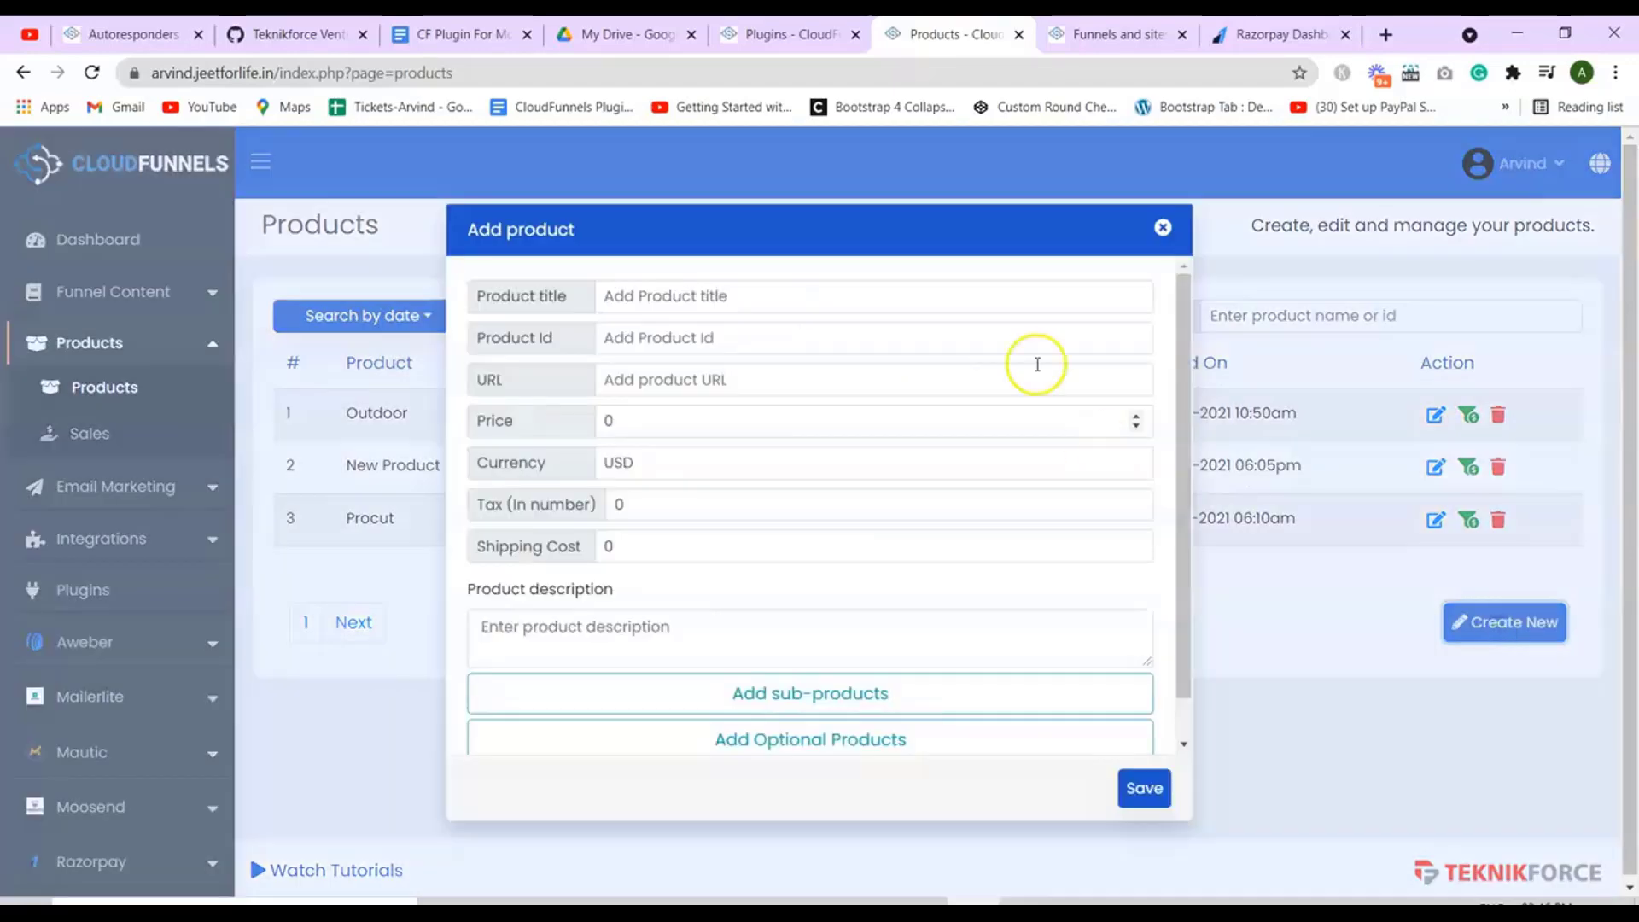
click(1163, 227)
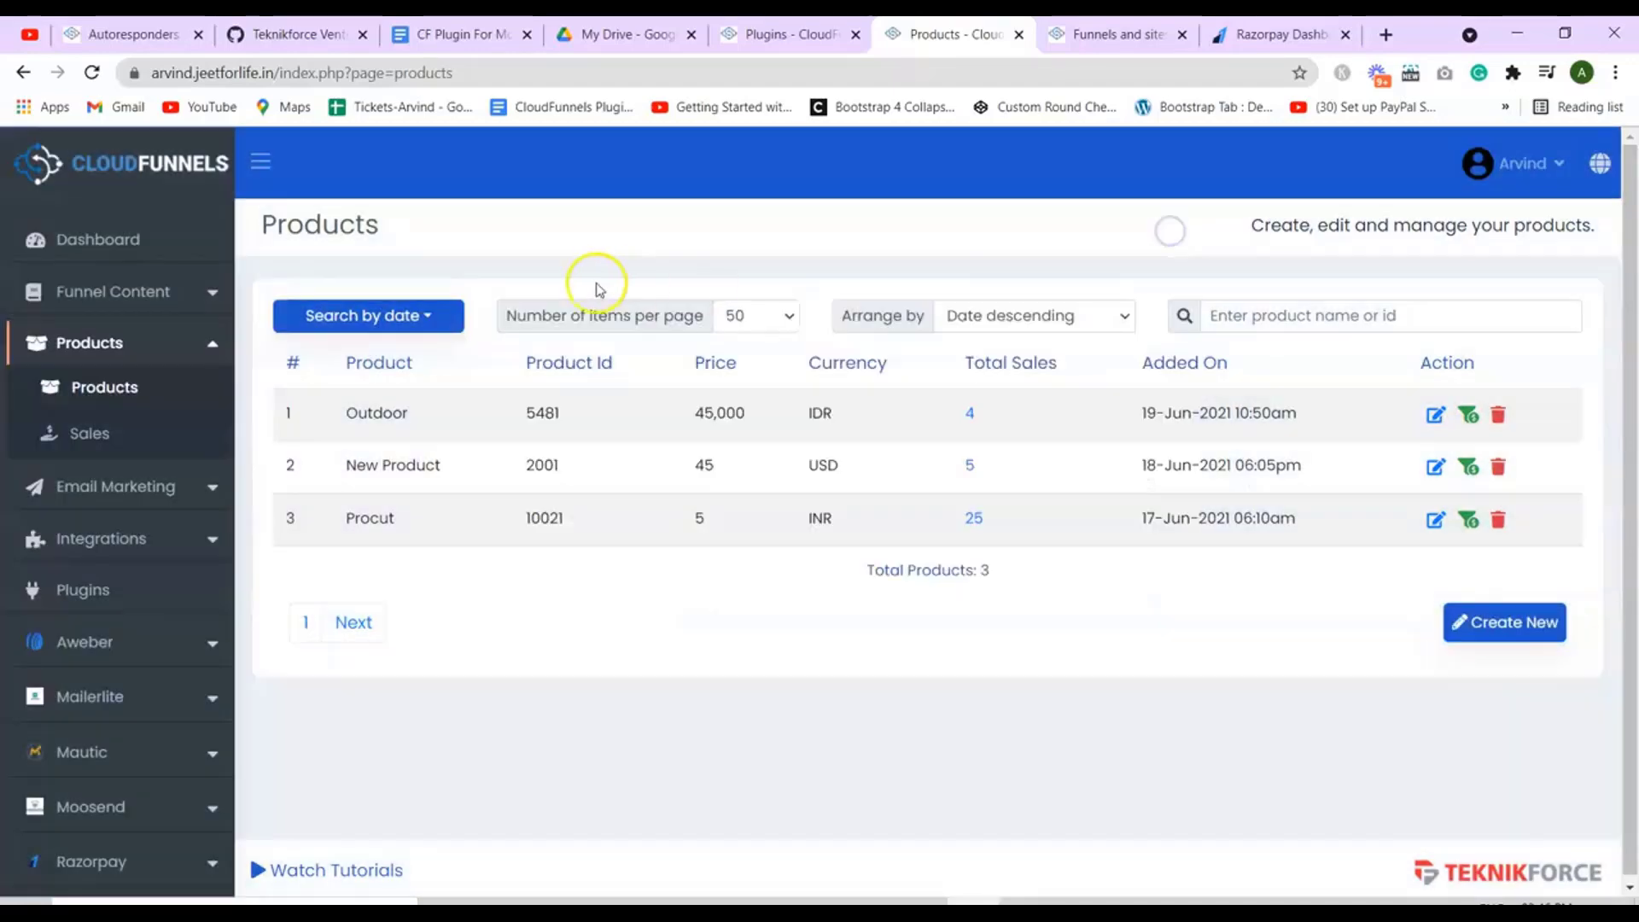
Step: Open the "test" sales funnel for editing and bring up the page settings of its Order Form
click(119, 293)
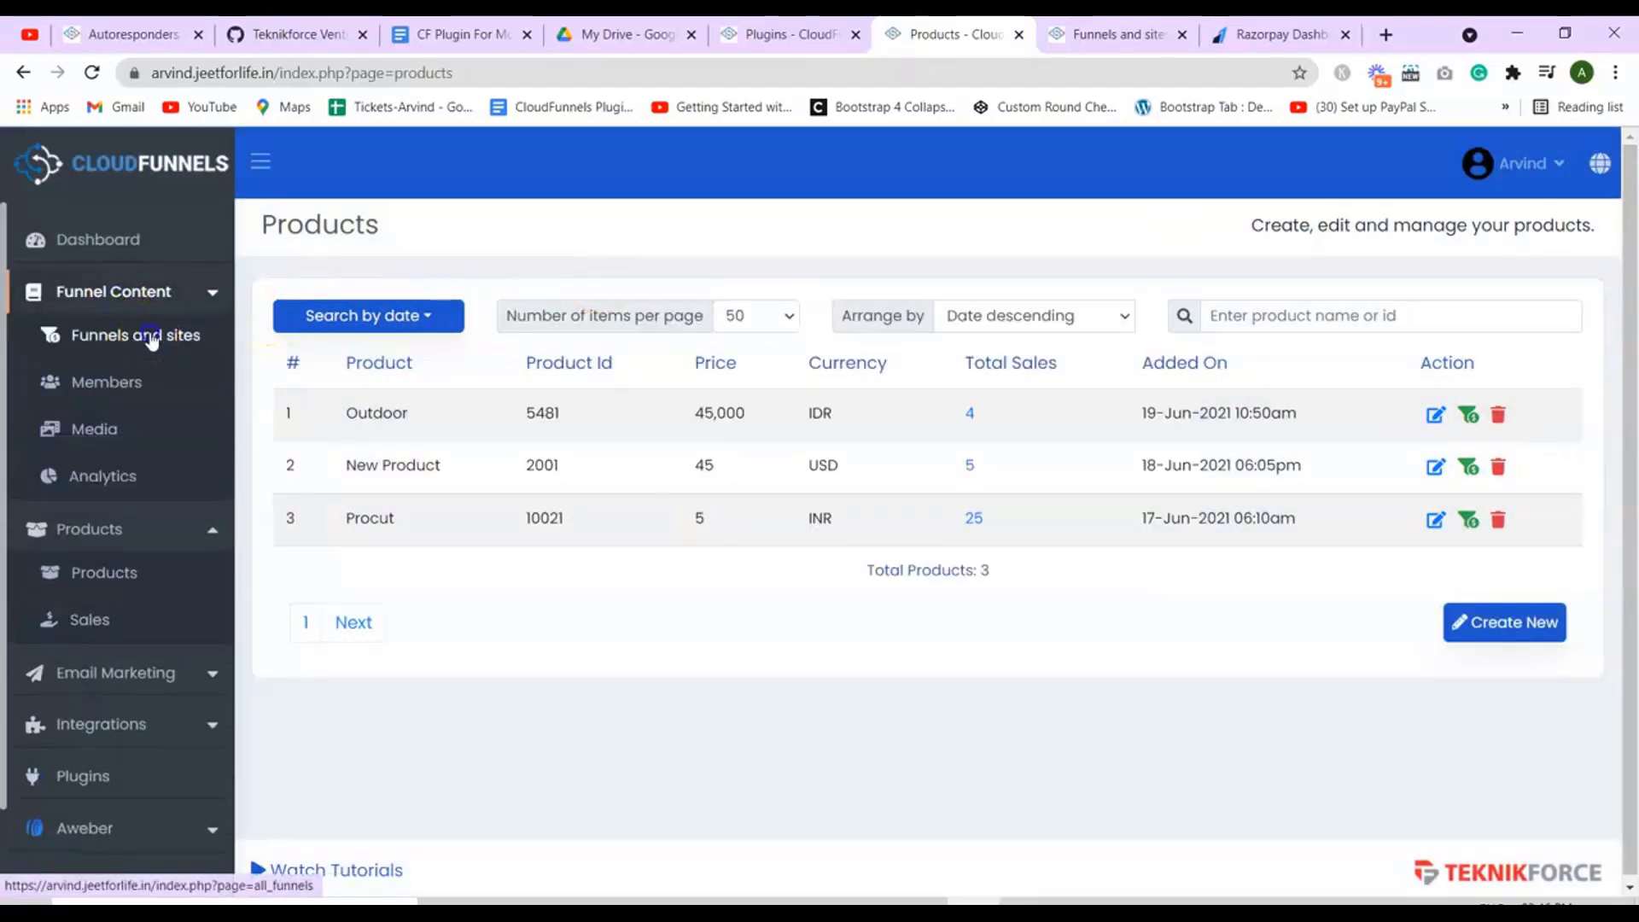
click(152, 337)
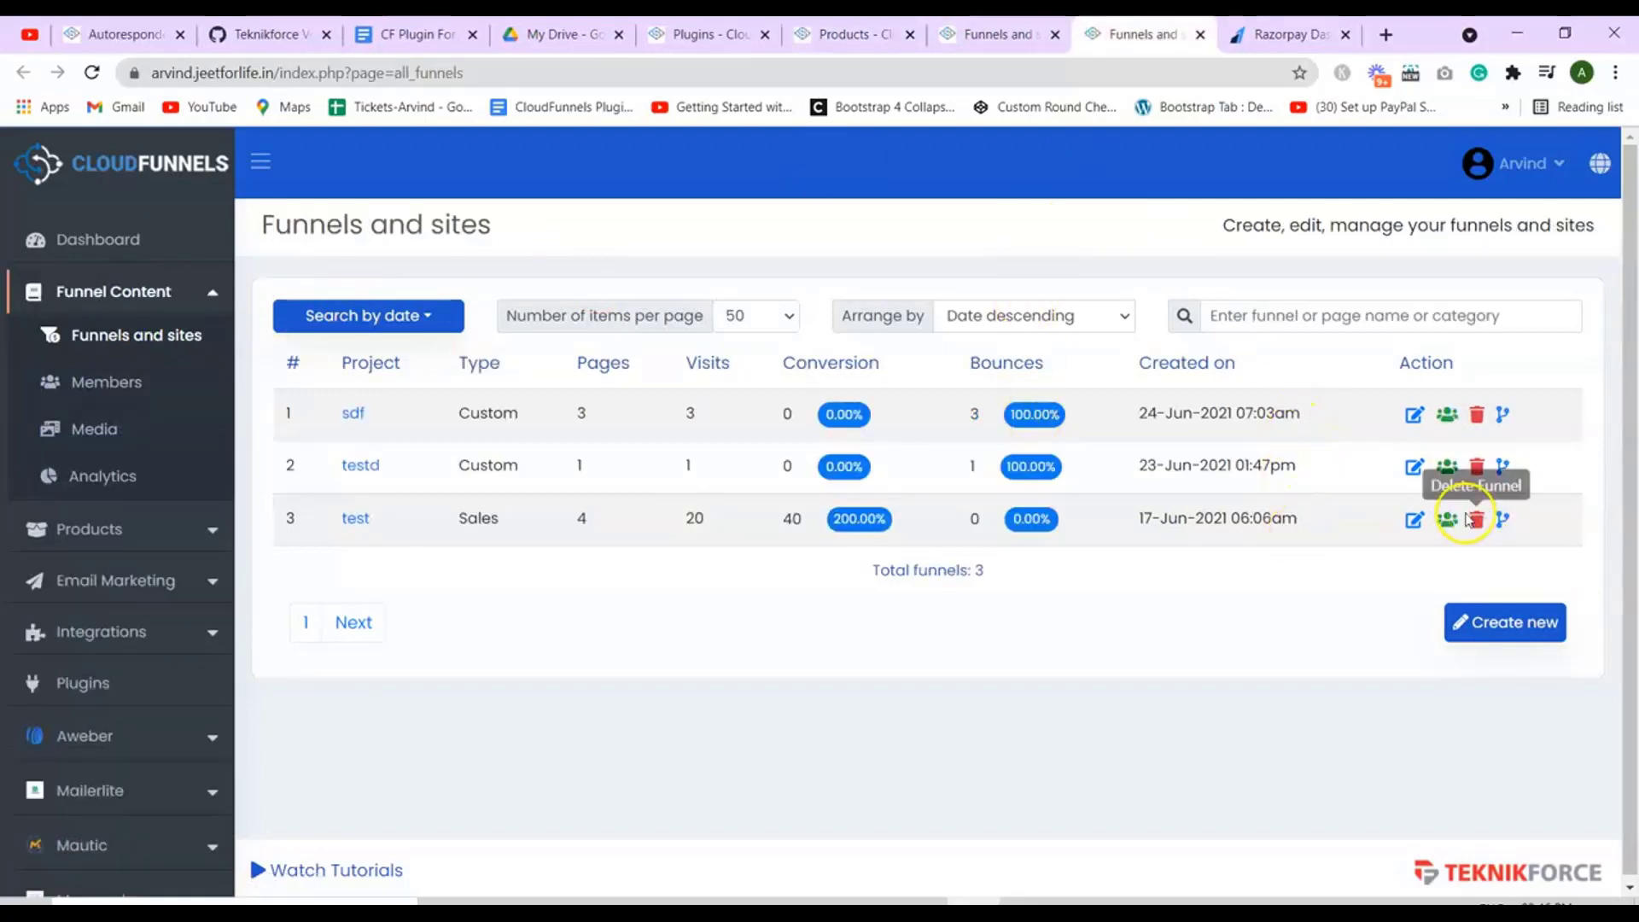
click(1414, 518)
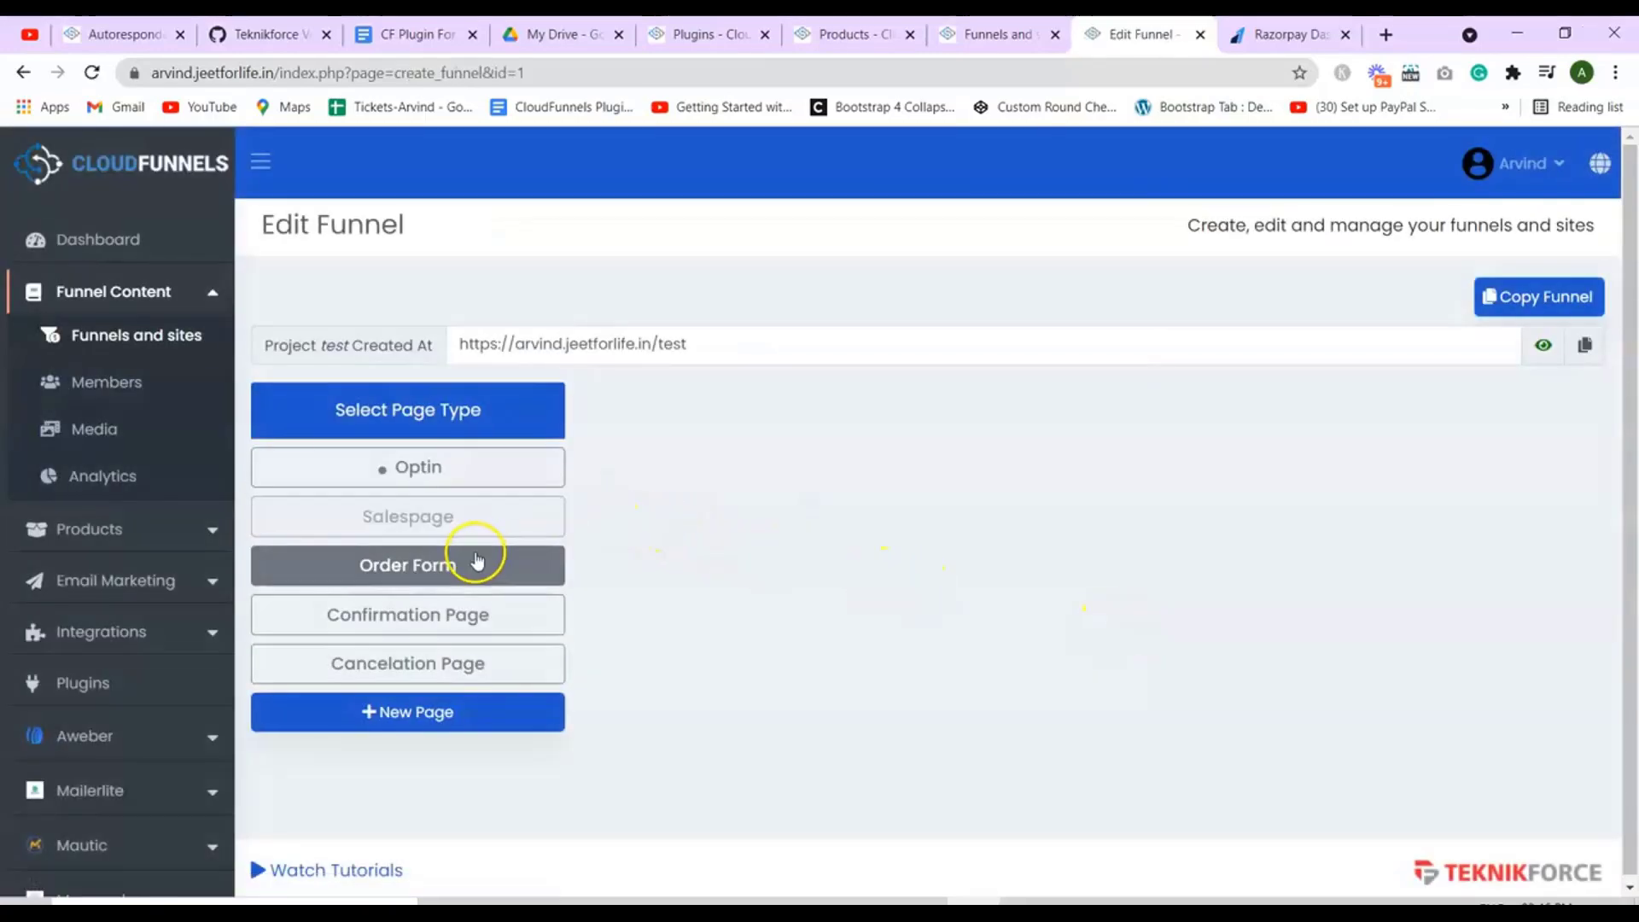
click(446, 563)
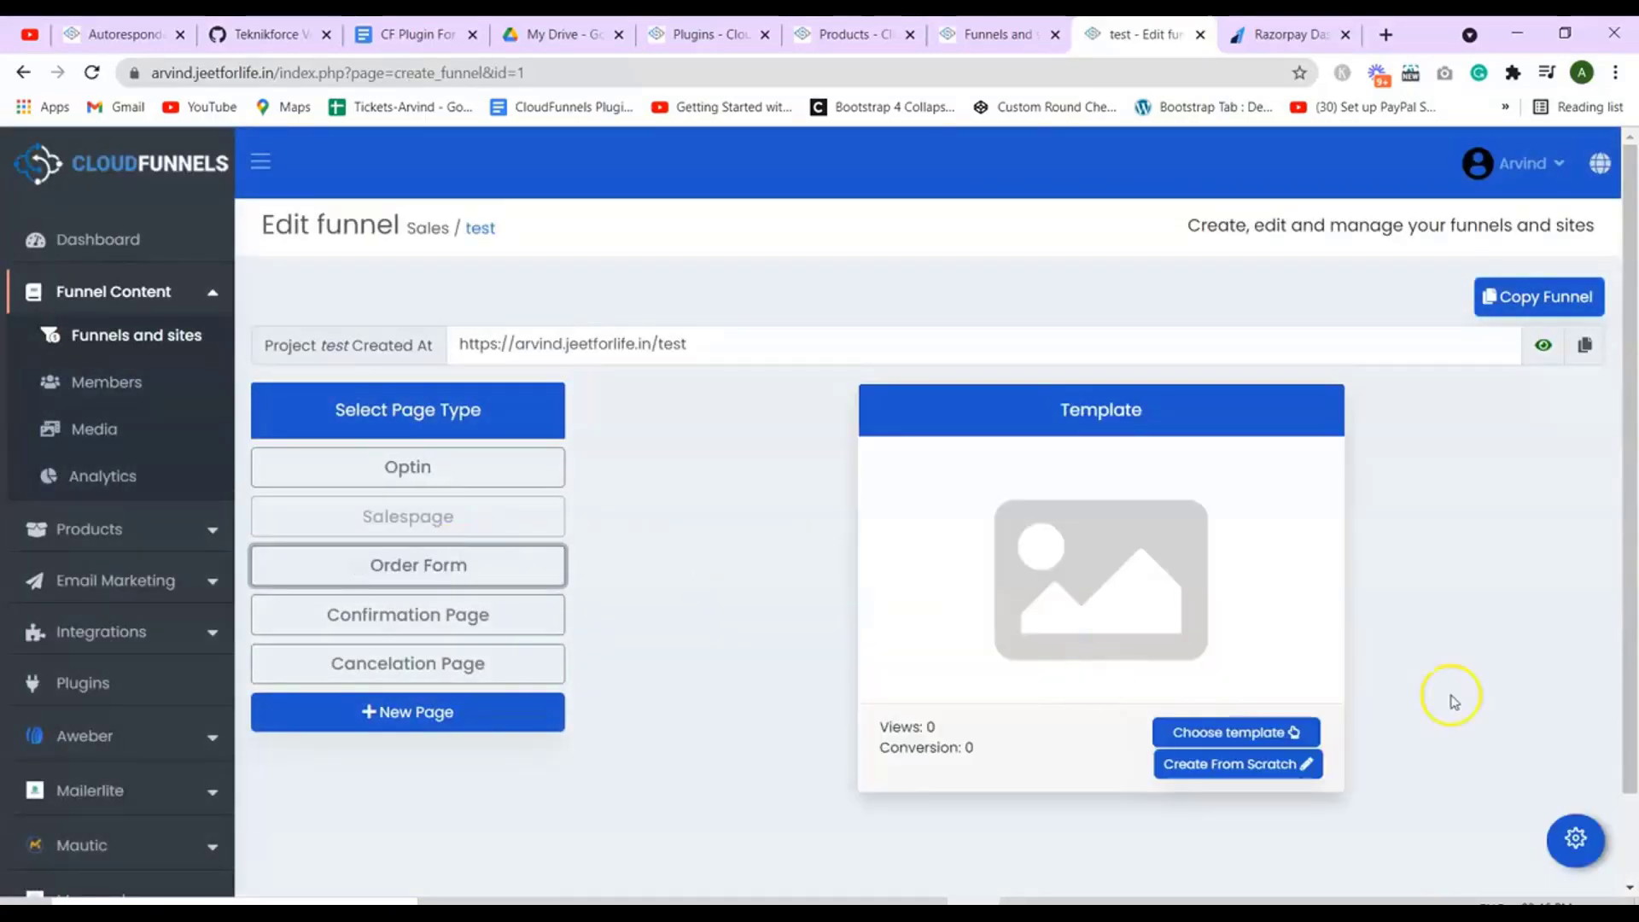
click(1575, 839)
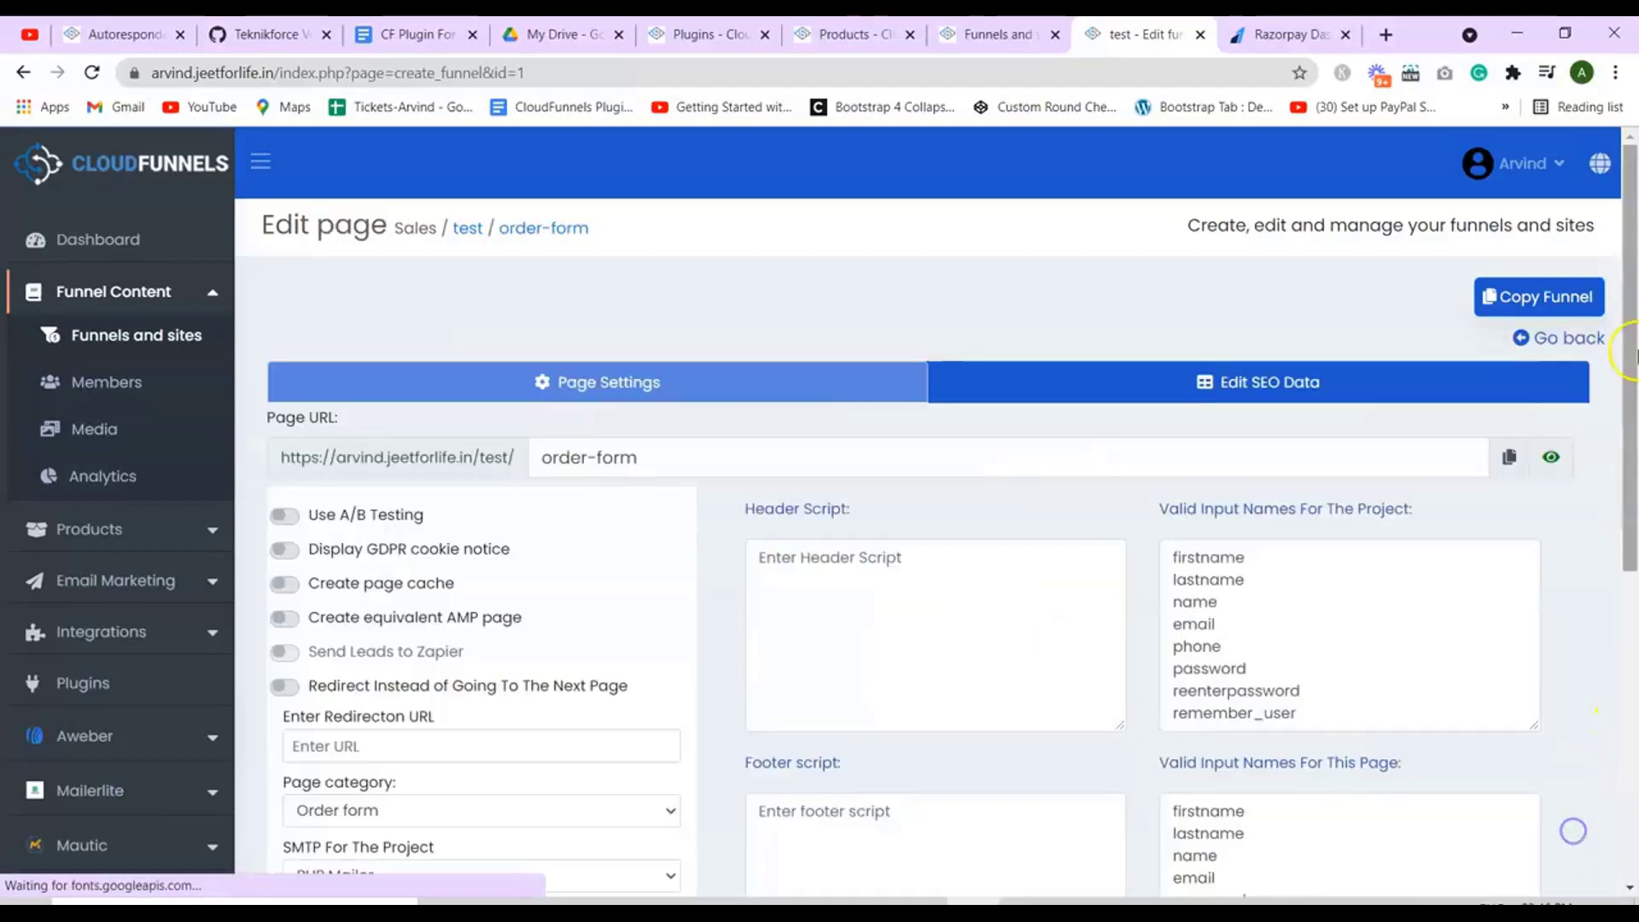
Step: Assign the product Procut and the payment method Razropay LIve to the order form and save the settings
scroll(939, 555, down, 6)
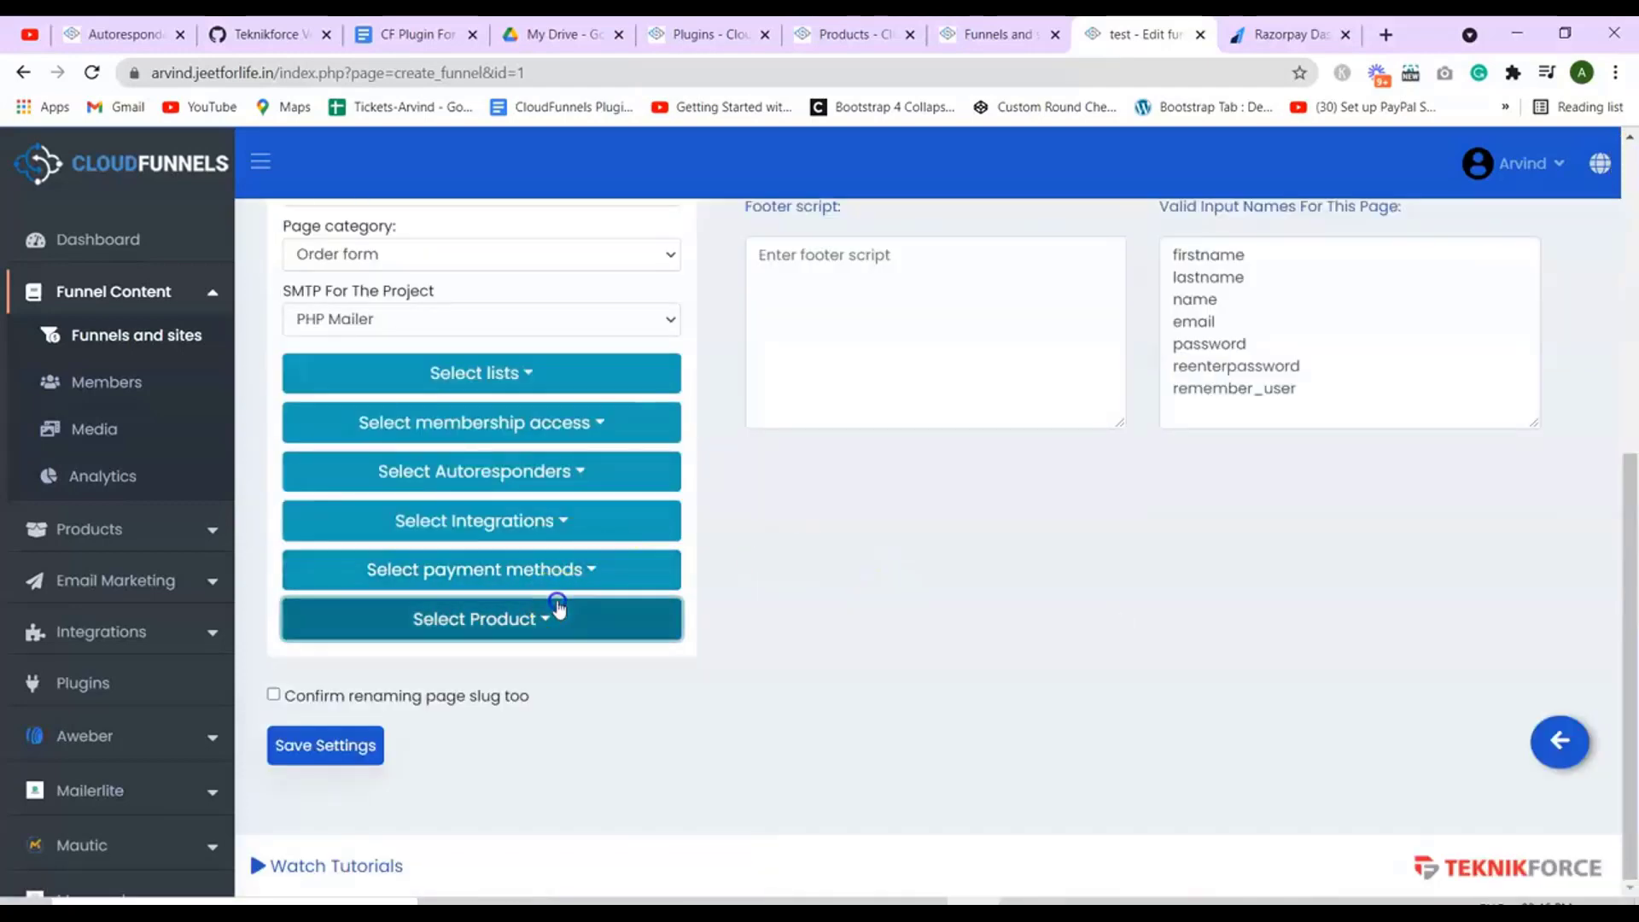
click(559, 615)
click(331, 734)
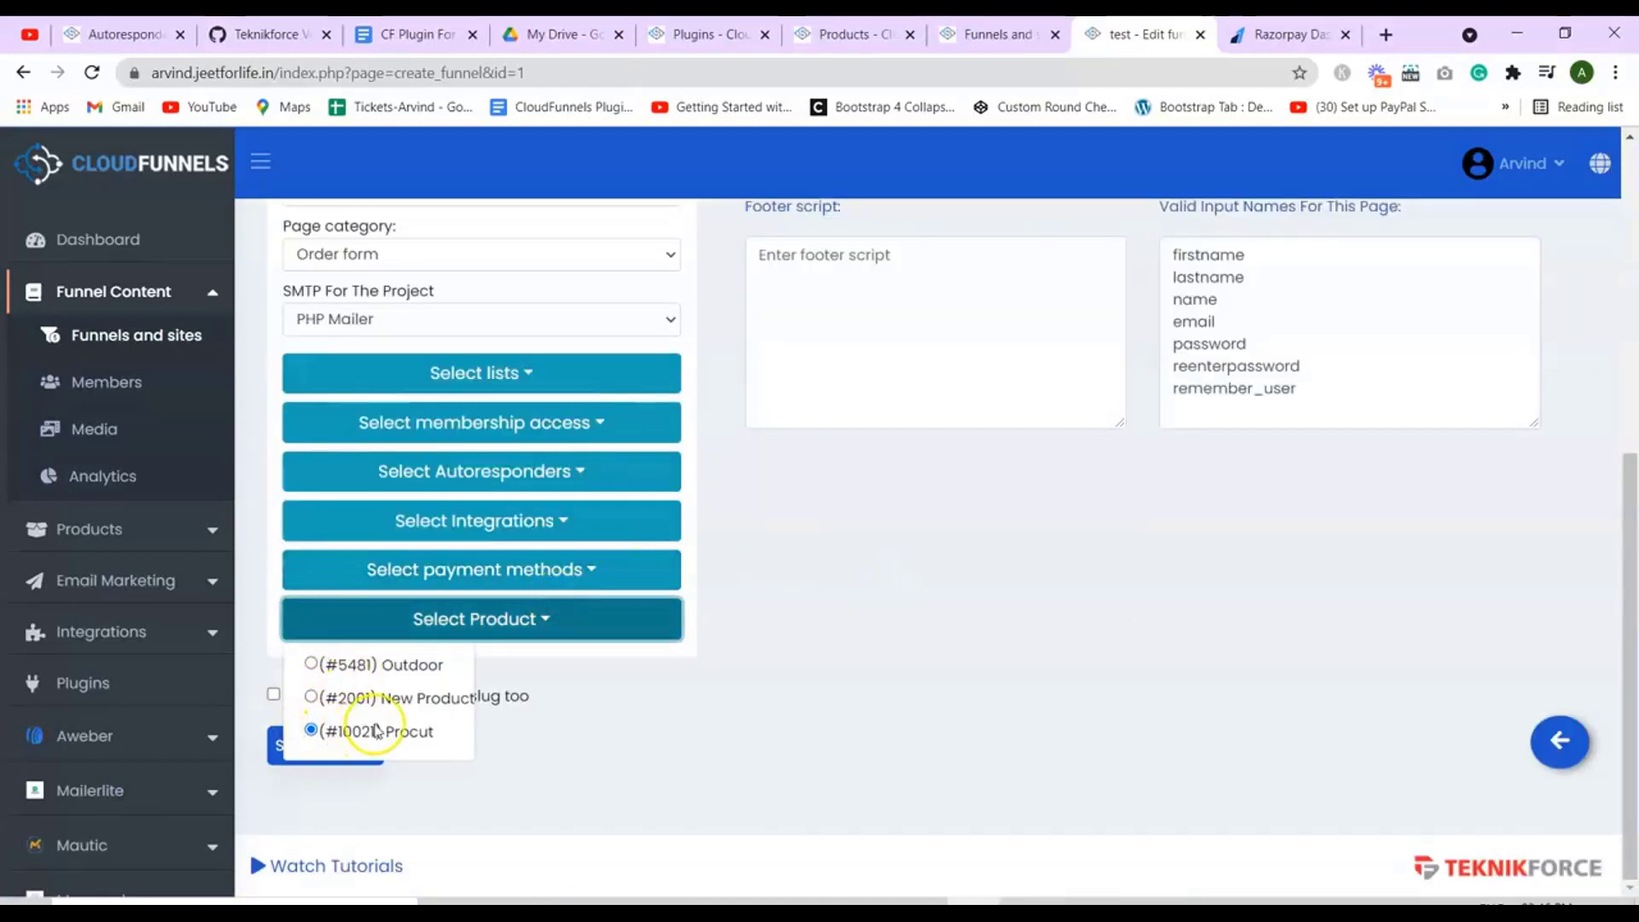
click(504, 577)
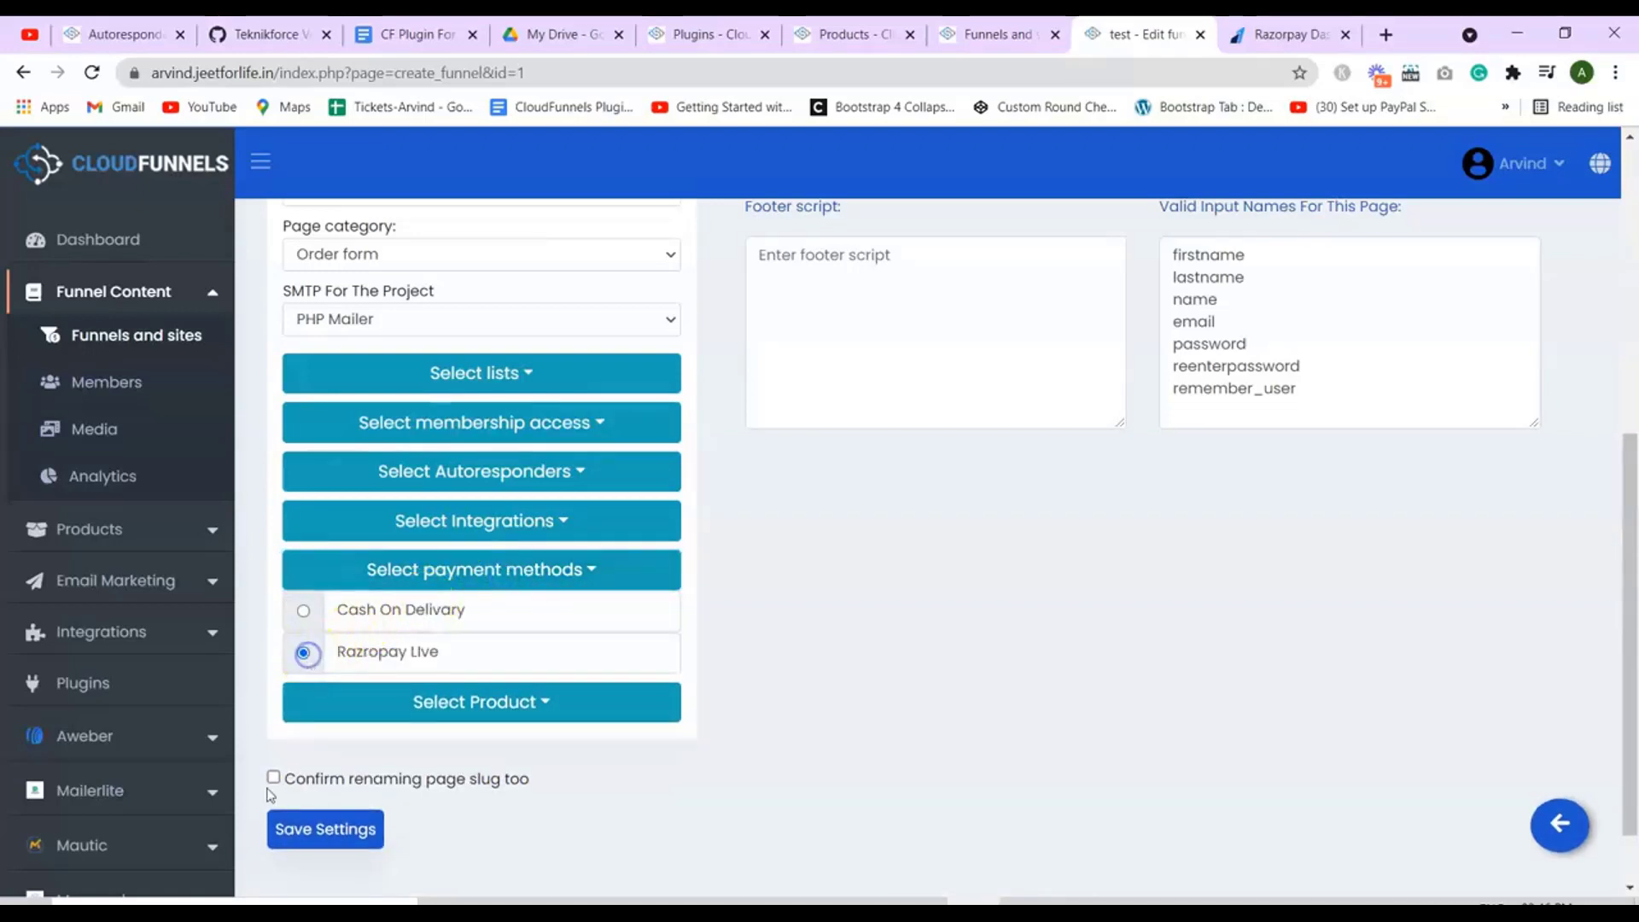
click(323, 833)
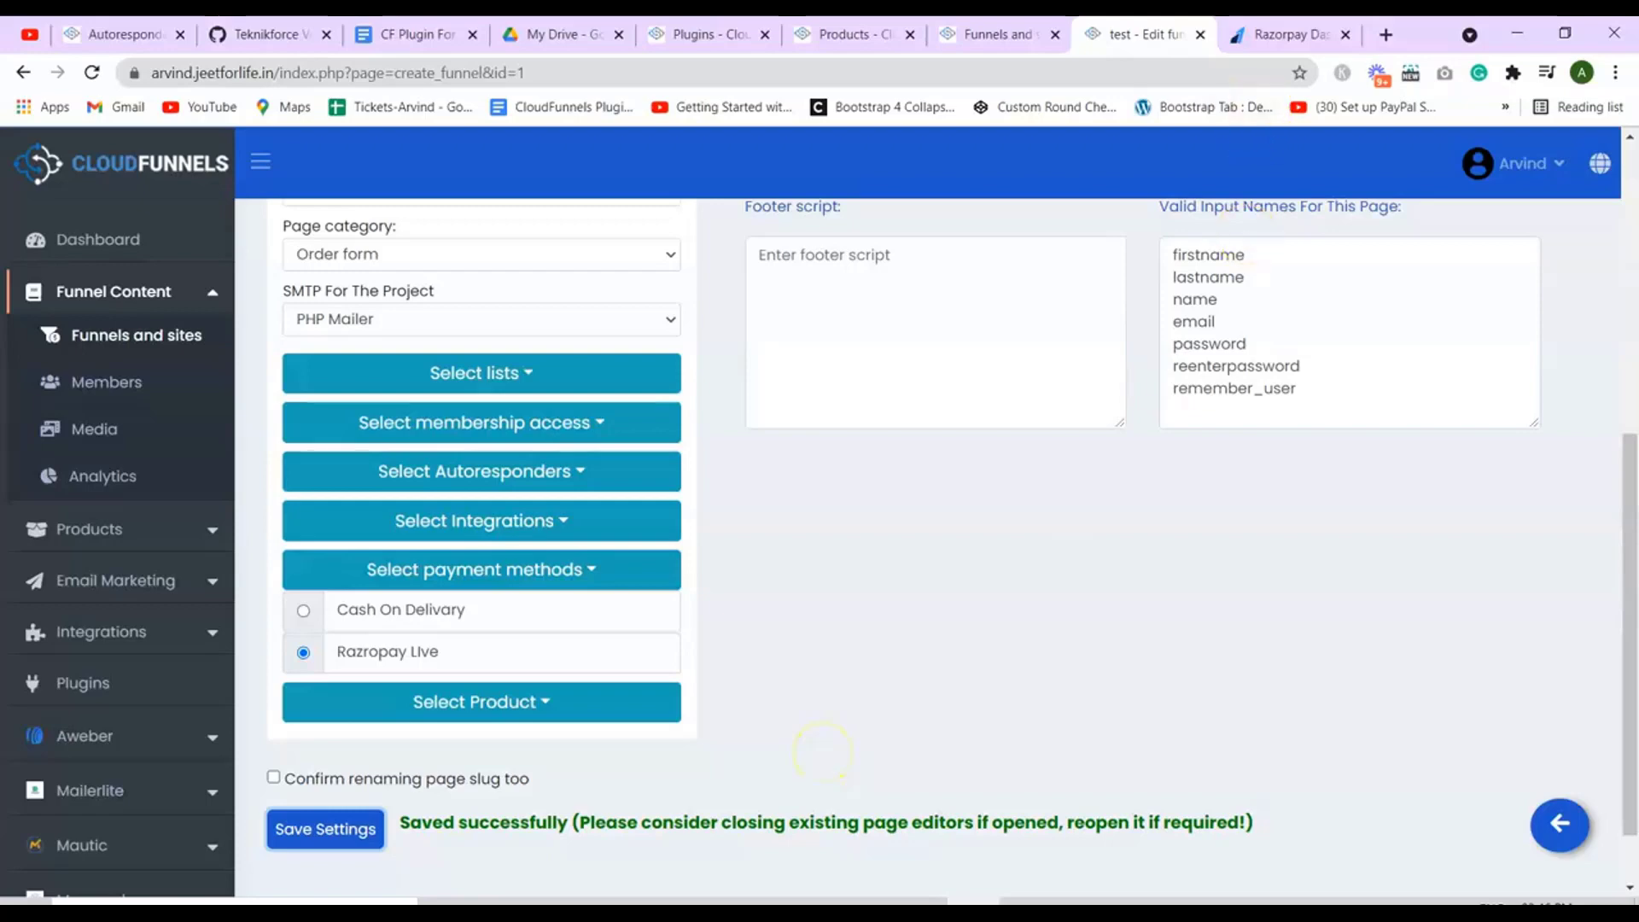
Step: Switch to the Razorpay dashboard and change it from Live Mode to Test Mode
key(ctrl+Tab)
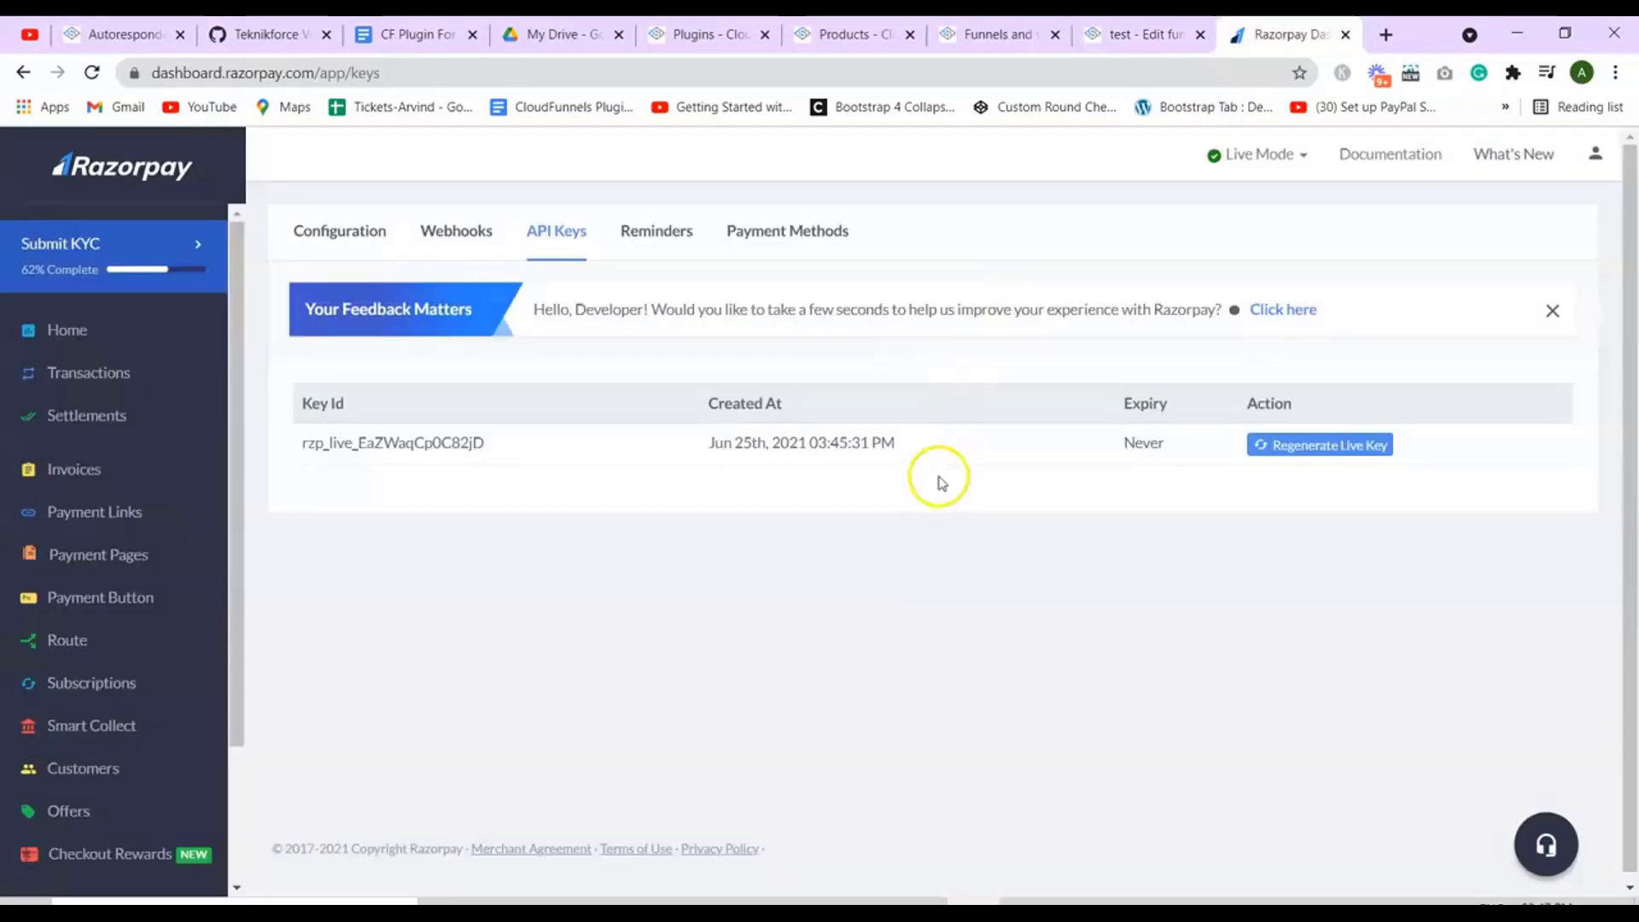
click(1259, 161)
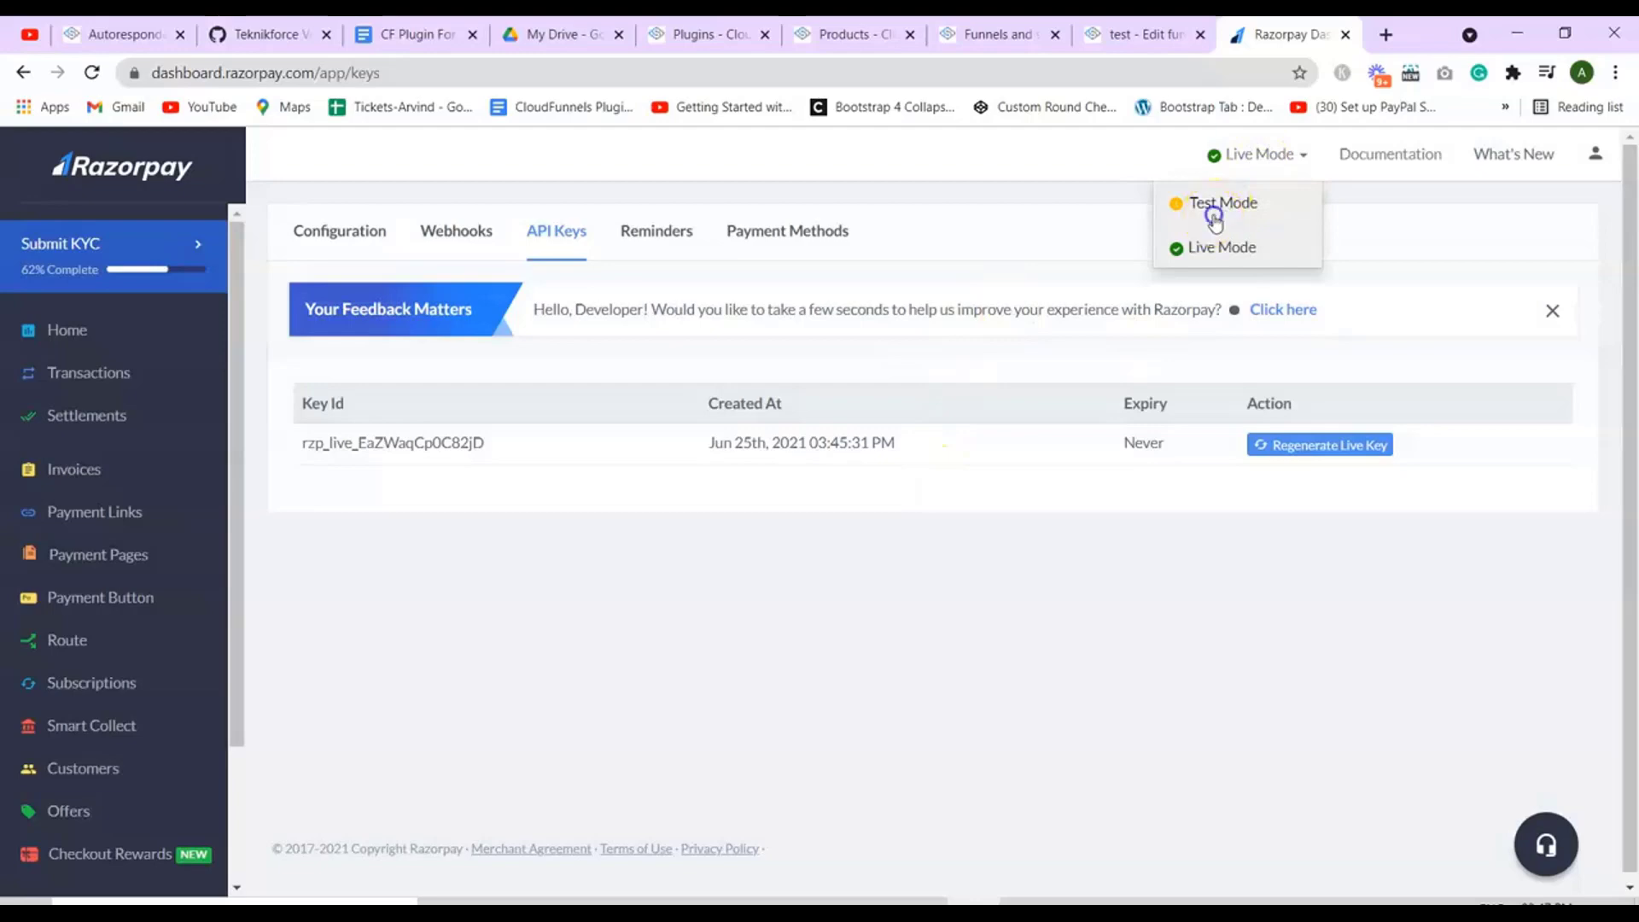
click(1214, 215)
Step: Return to CloudFunnels and start a new Razorpay payment setup titled "Razorpay Test"
key(ctrl+shift+Tab)
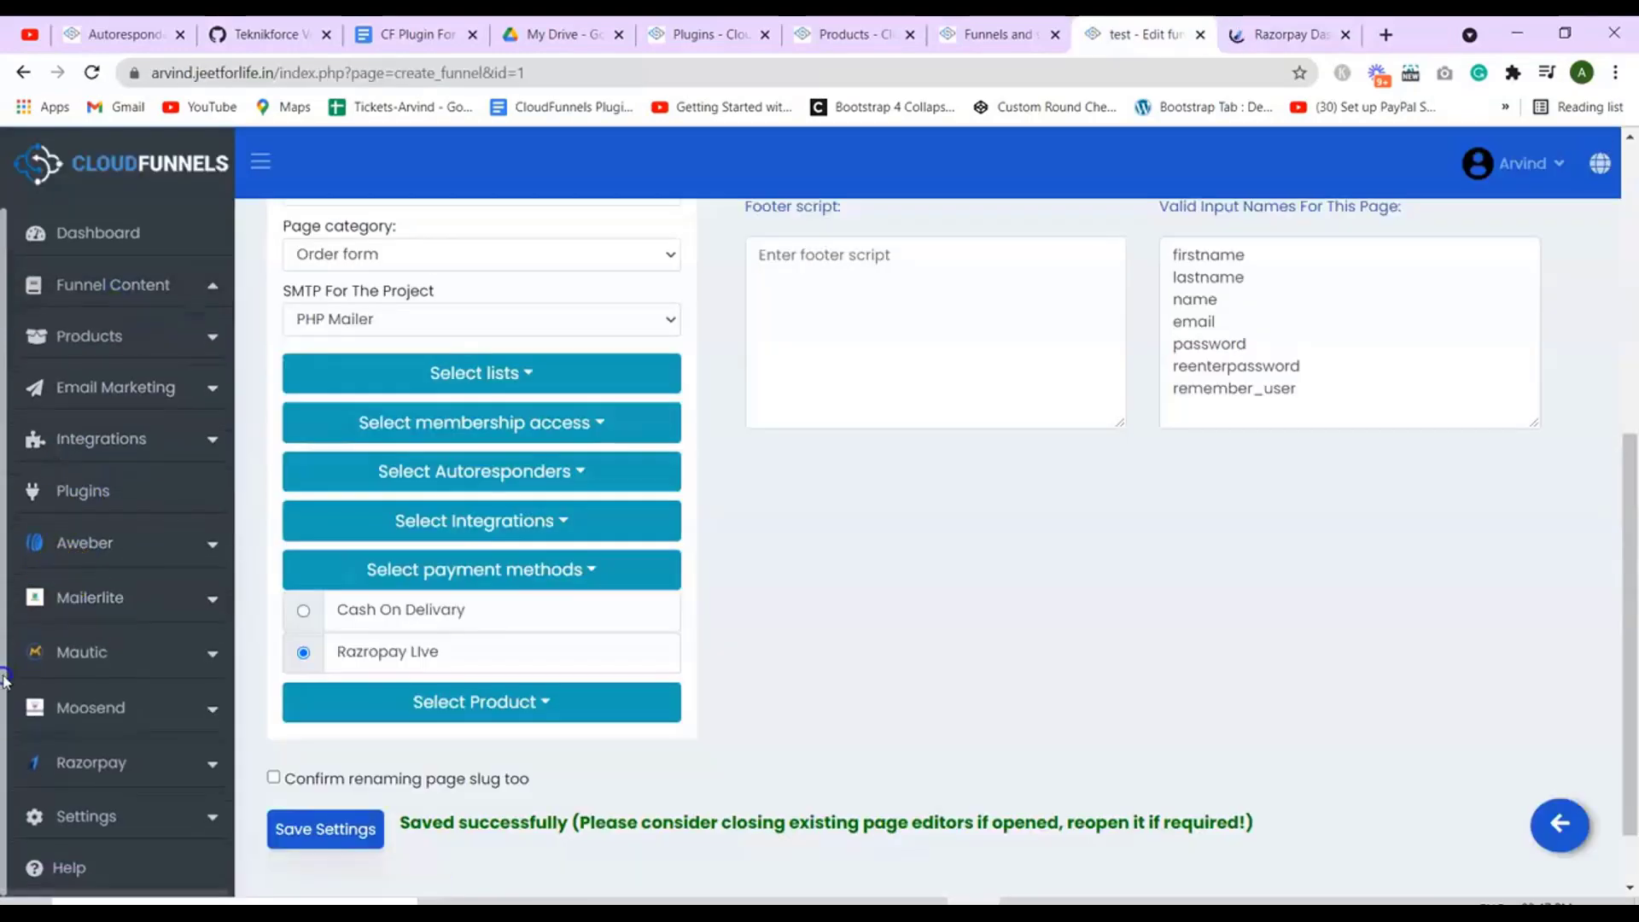
click(77, 762)
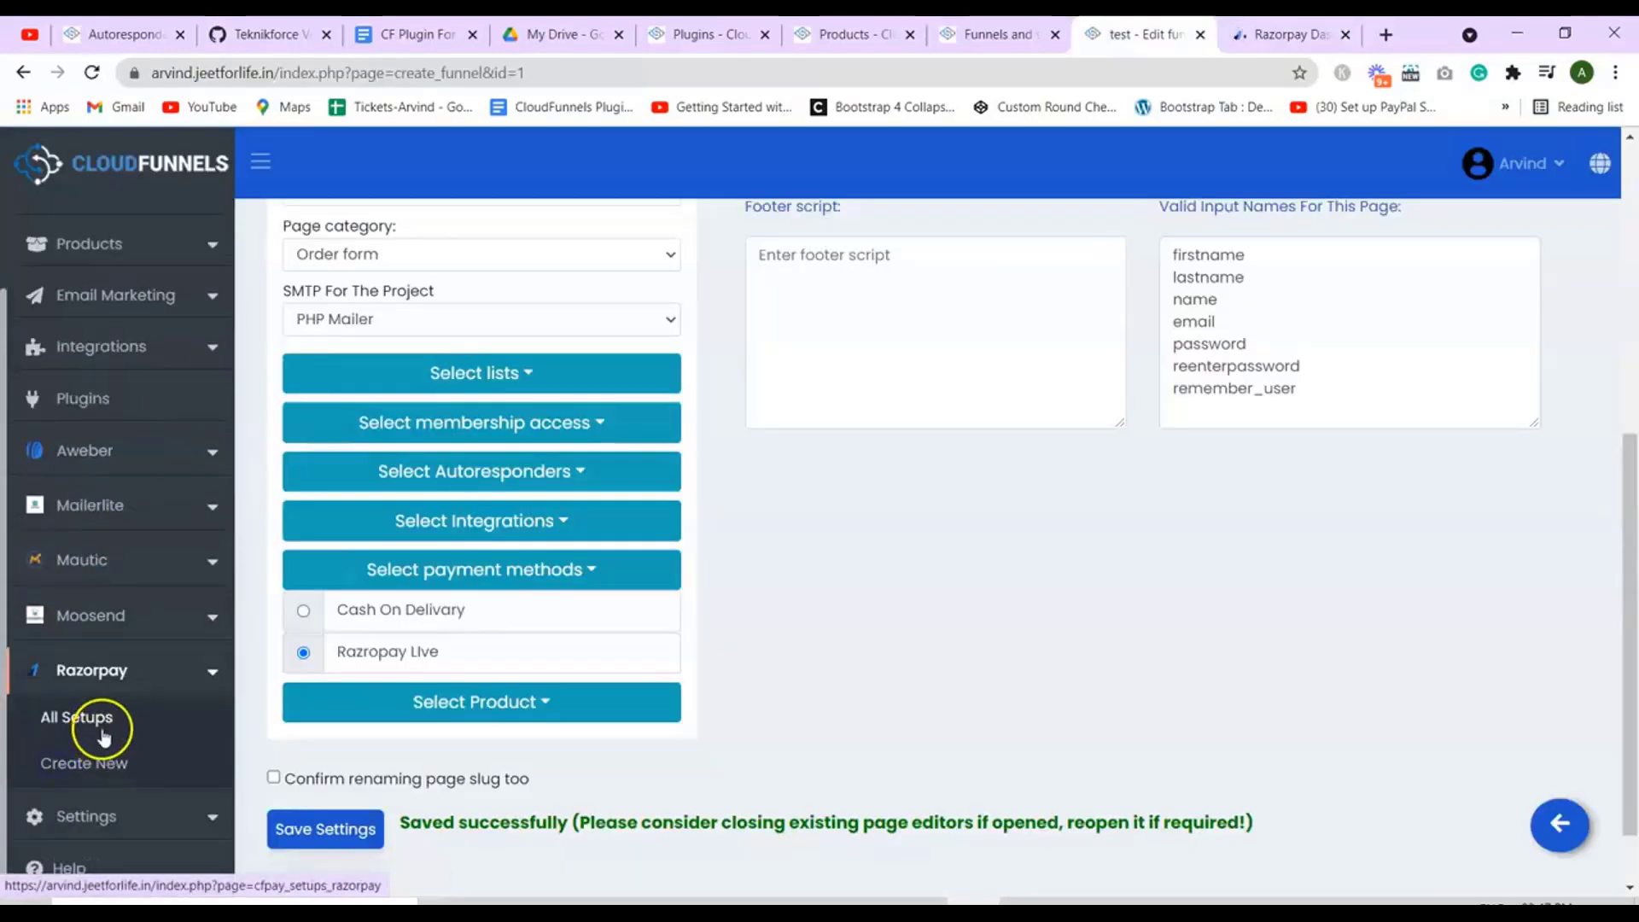
click(103, 736)
click(1490, 539)
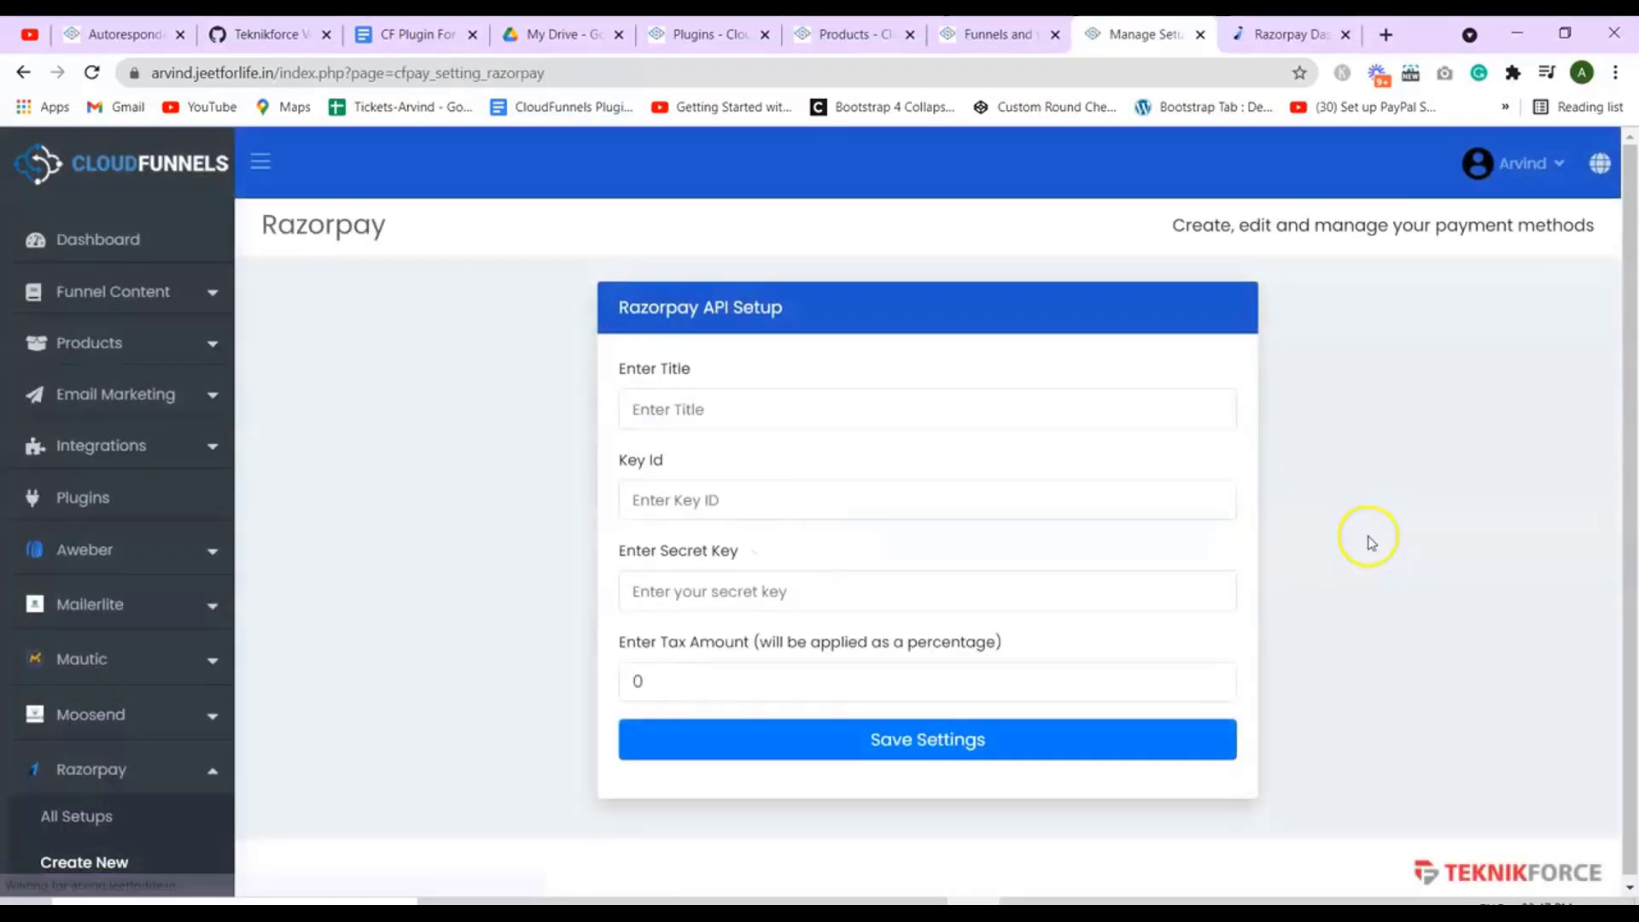
click(815, 411)
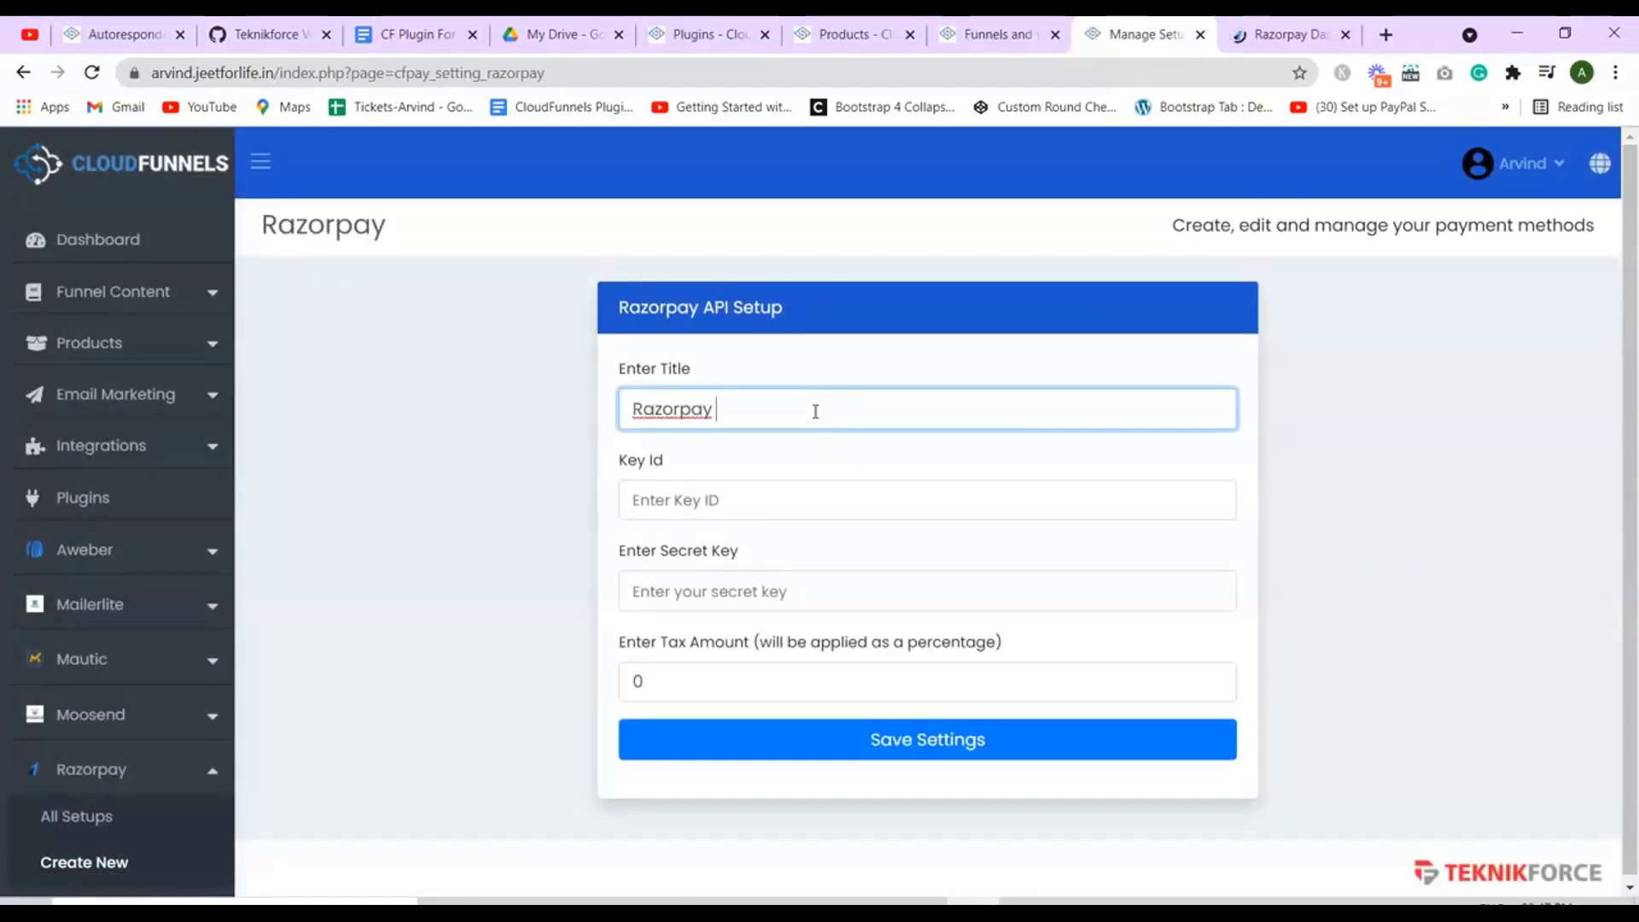
Step: Regenerate the test API key in the Razorpay dashboard, confirming the replacement of the old key
key(ctrl+Tab)
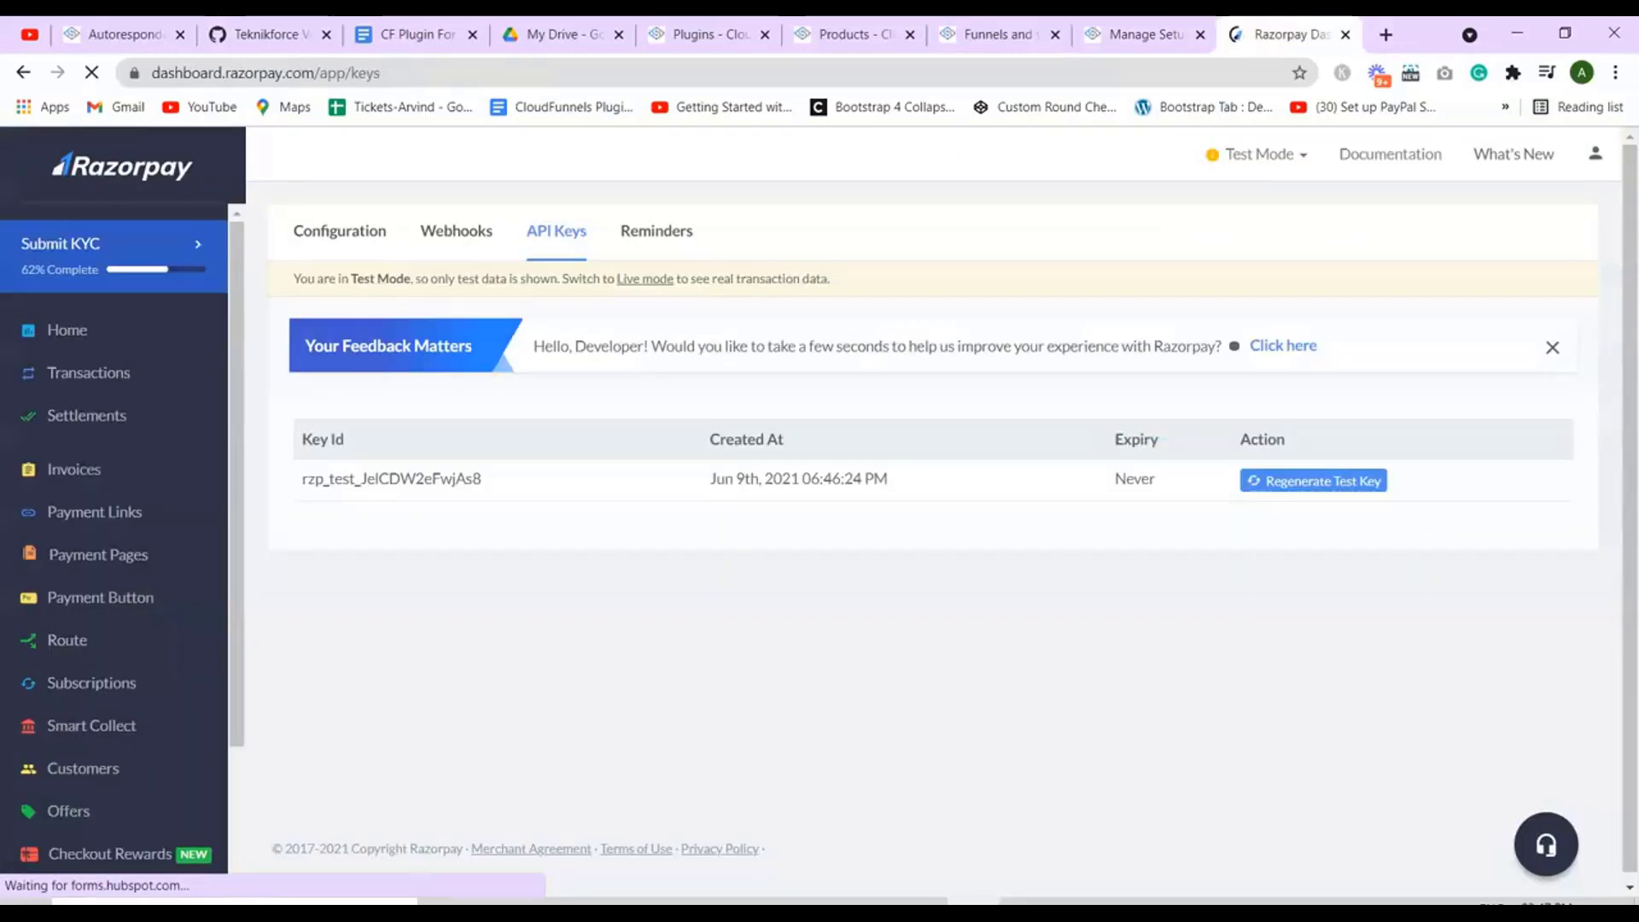
click(1315, 481)
click(953, 432)
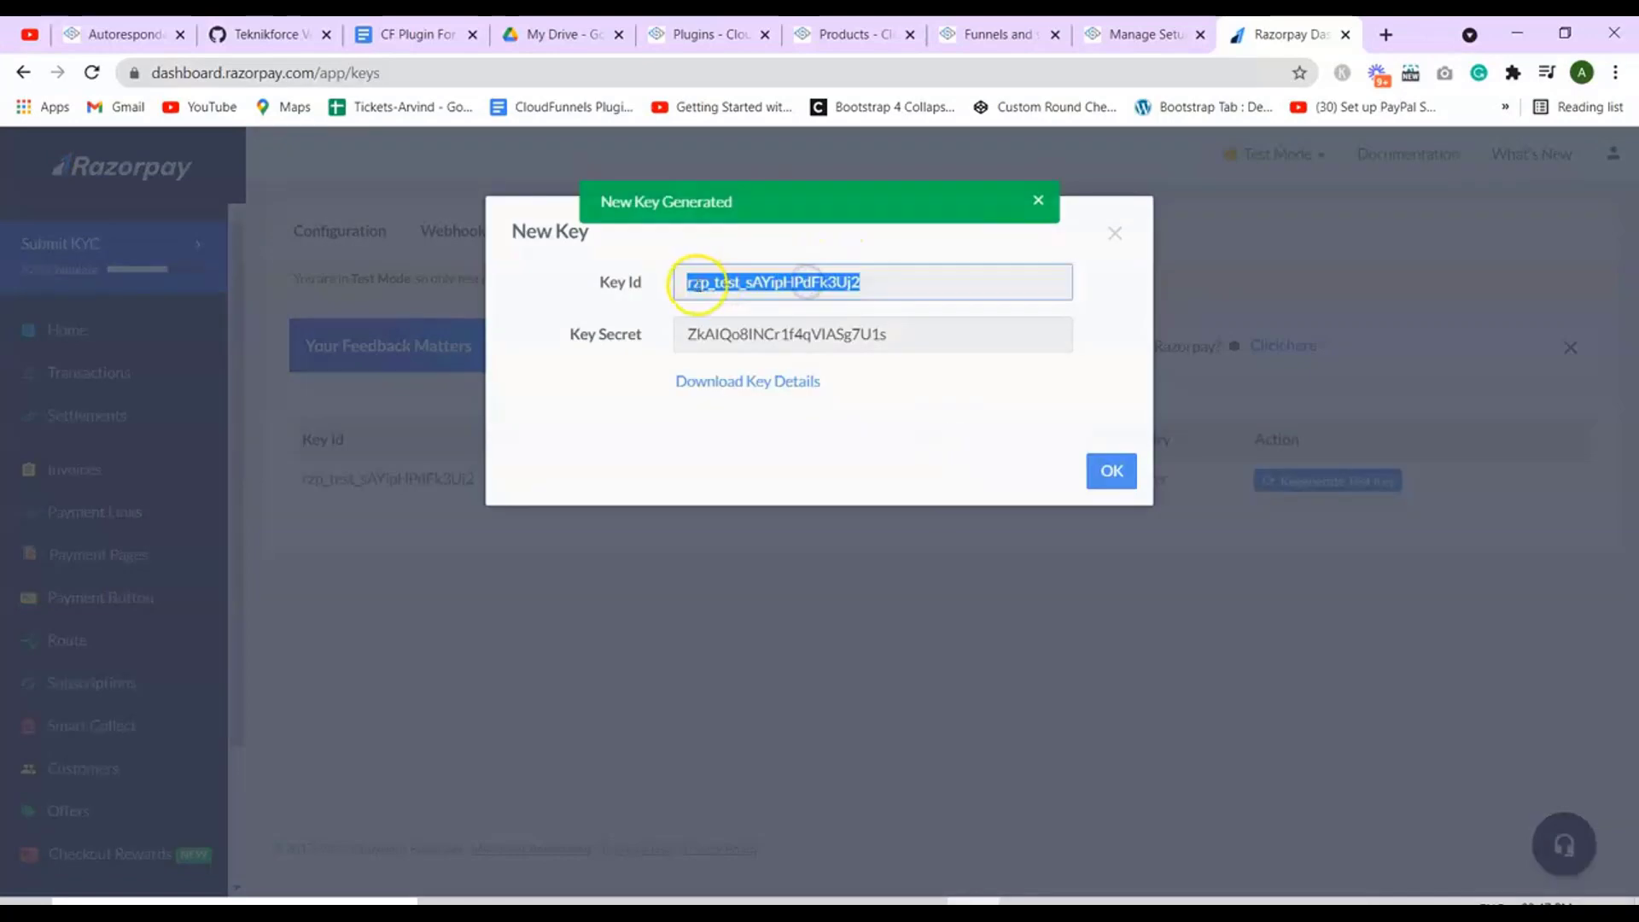
Step: Paste the new test key ID into the Key Id field of the CloudFunnels Razorpay Test setup
key(ctrl+shift+Tab)
click(845, 497)
key(ctrl+v)
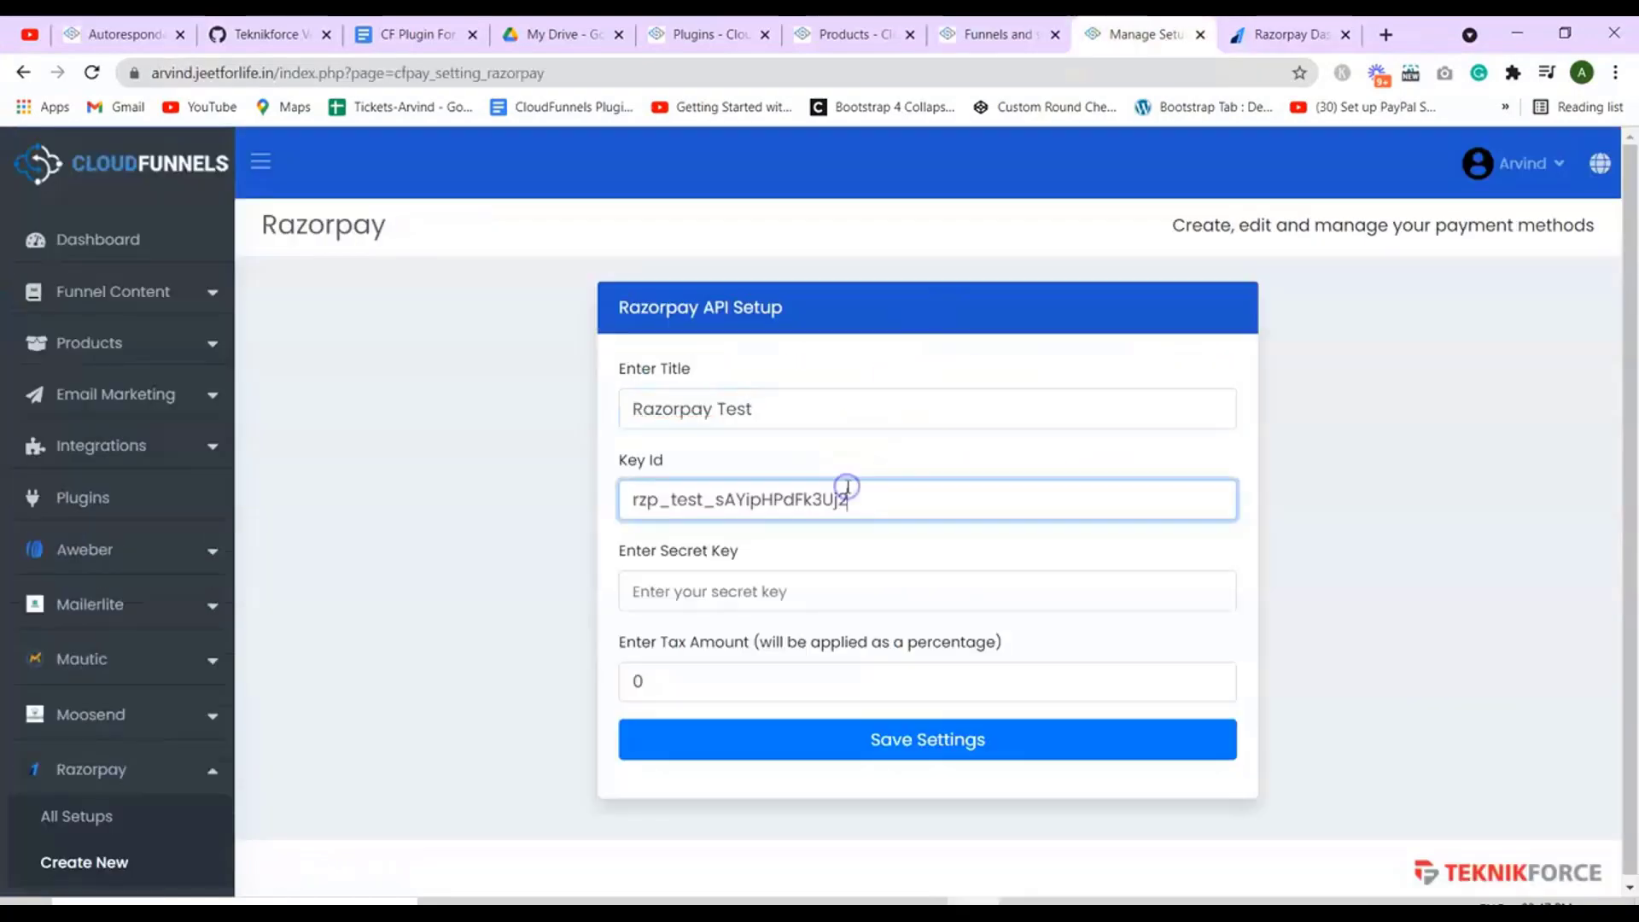
Step: Copy the test key secret from the Razorpay dashboard into the setup's Secret Key field and save the setup
key(ctrl+Tab)
double_click(869, 333)
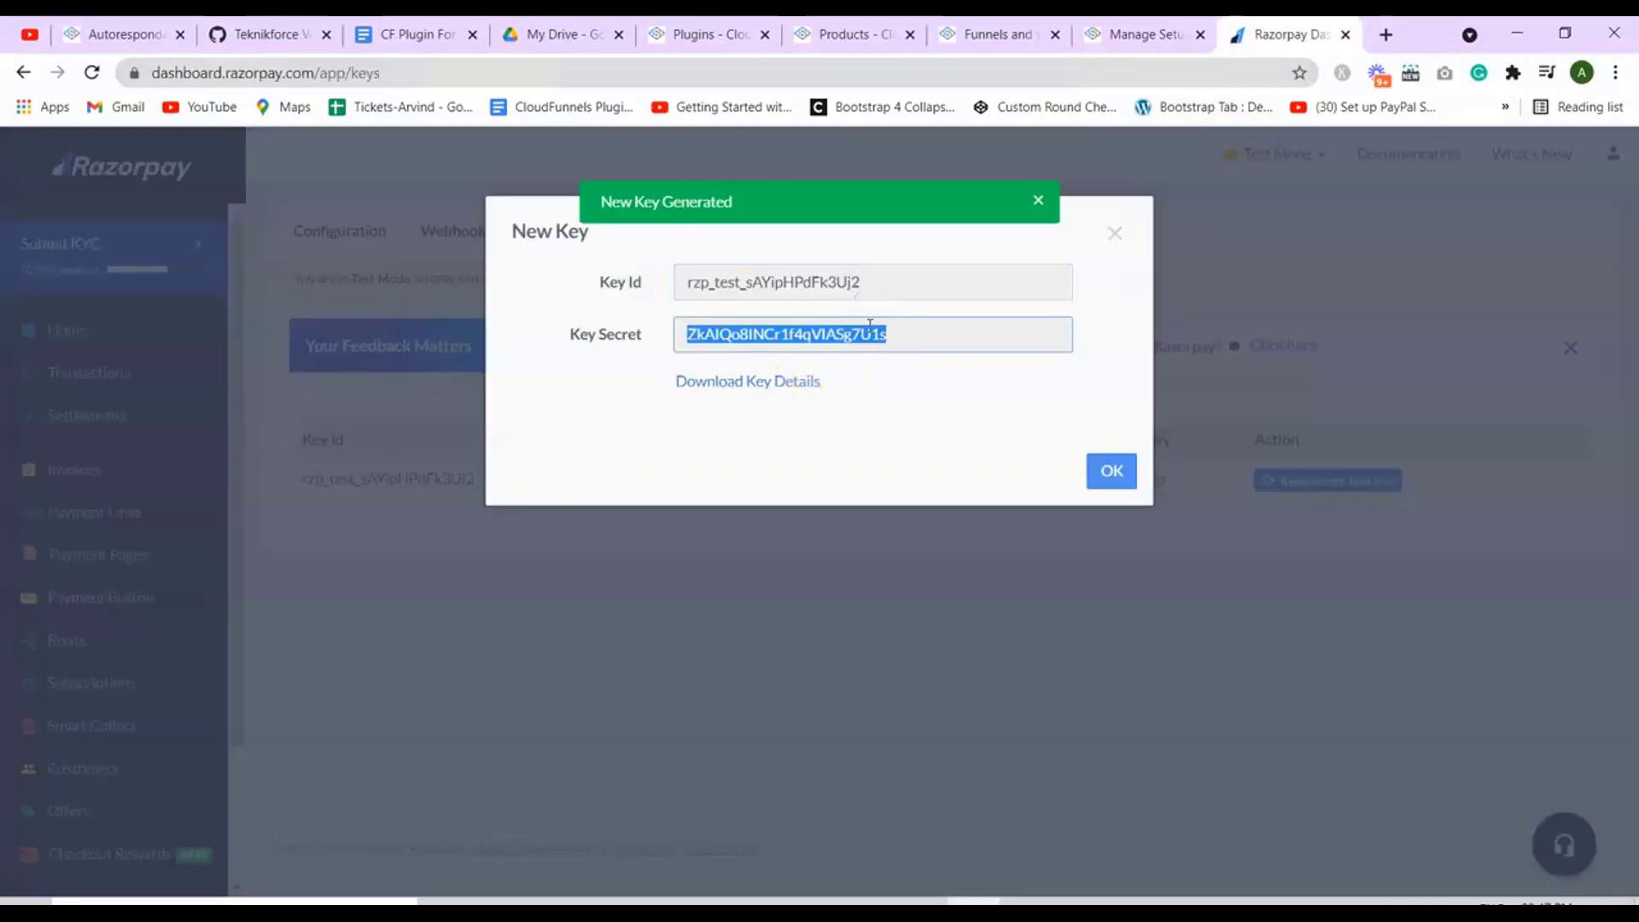
key(ctrl+shift+Tab)
click(864, 604)
key(ctrl+v)
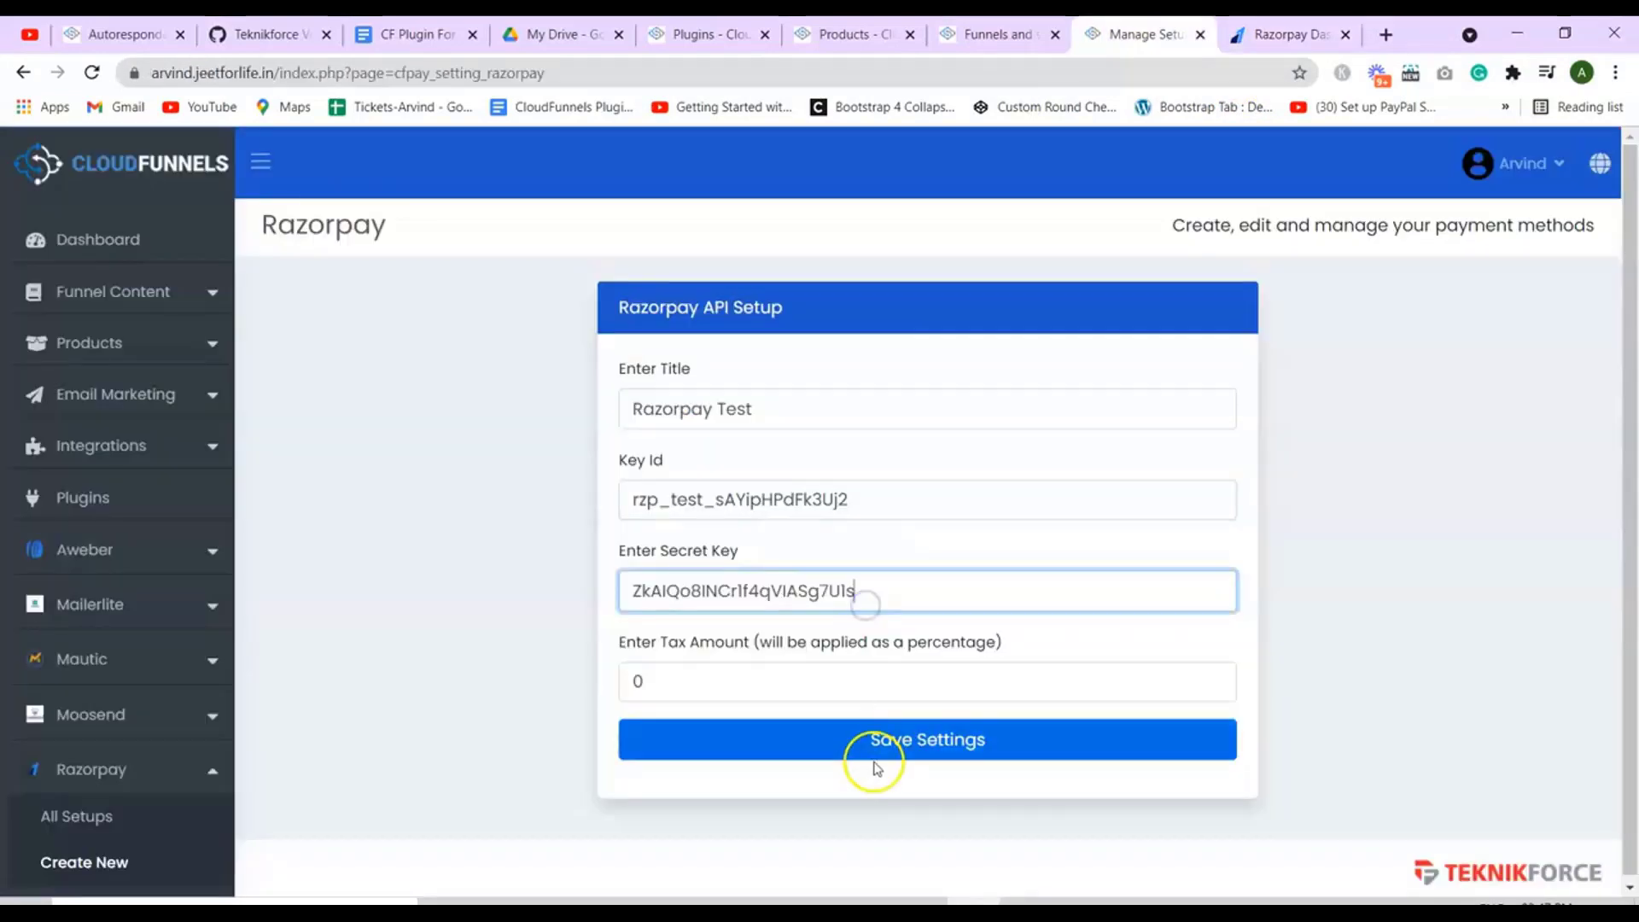
click(914, 736)
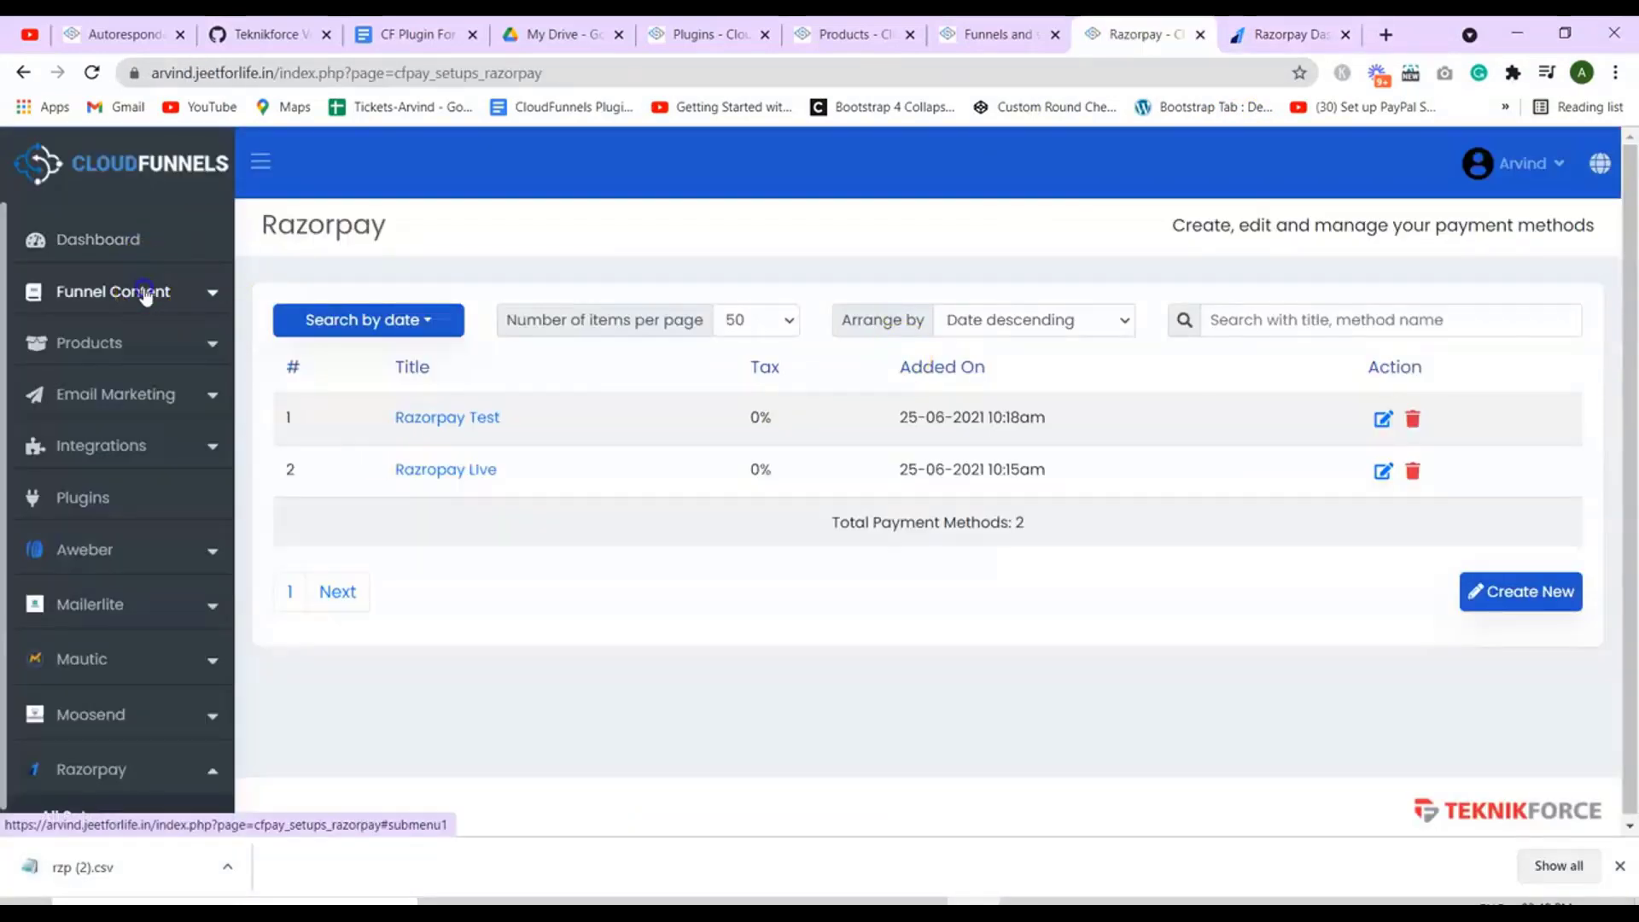
Step: Reopen the "test" funnel from the funnels list and bring up its Order Form page settings
click(145, 293)
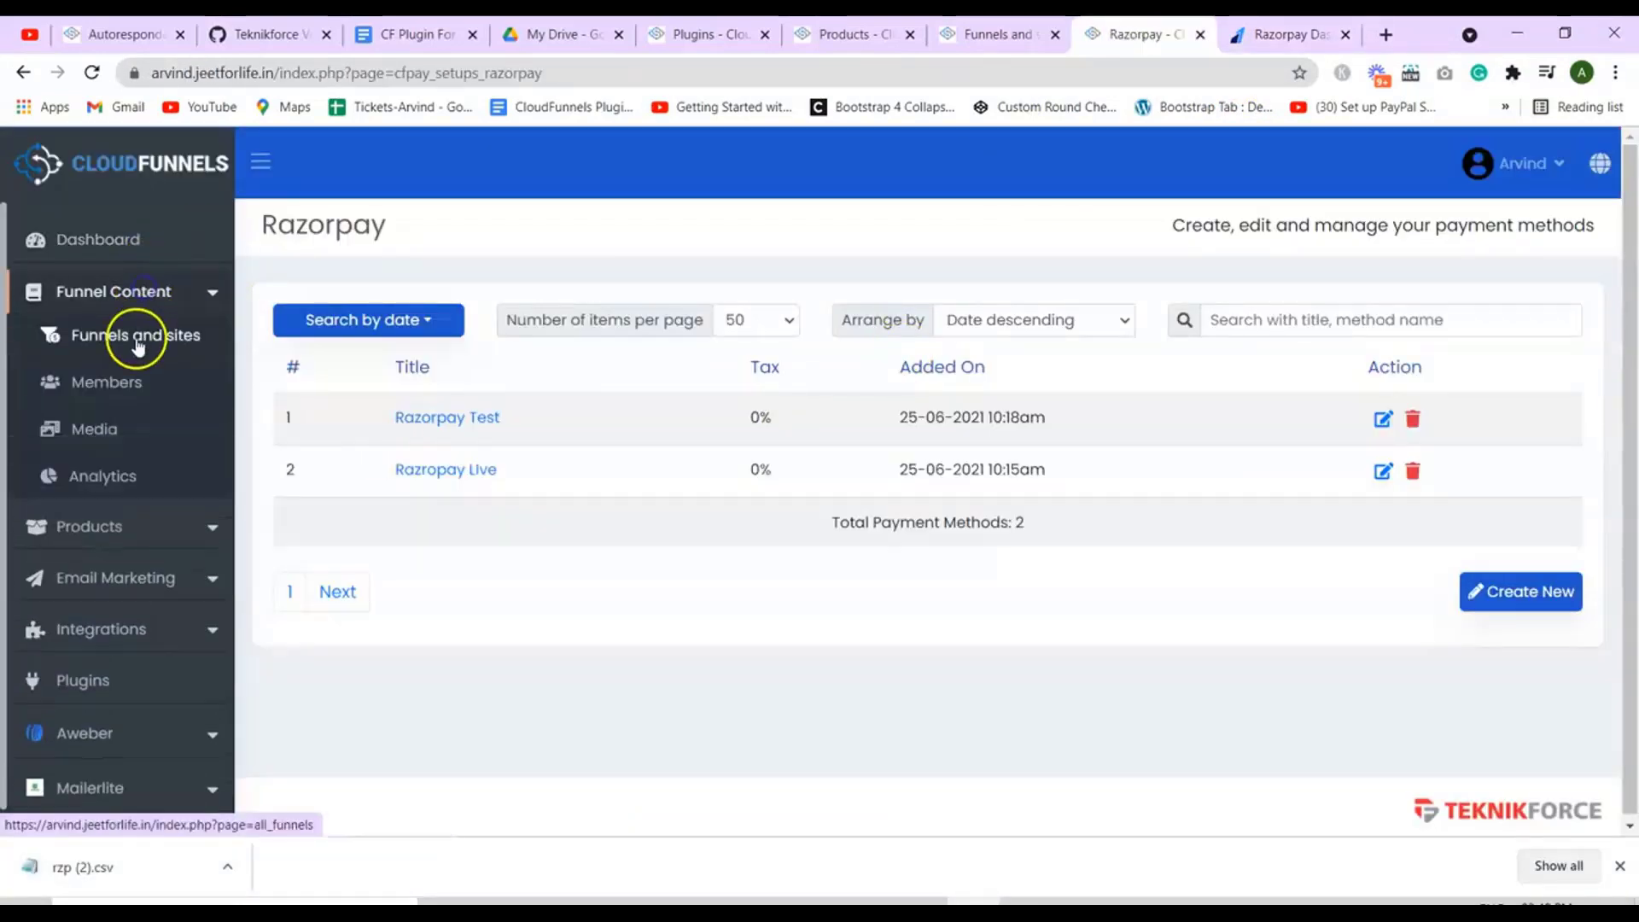
click(138, 340)
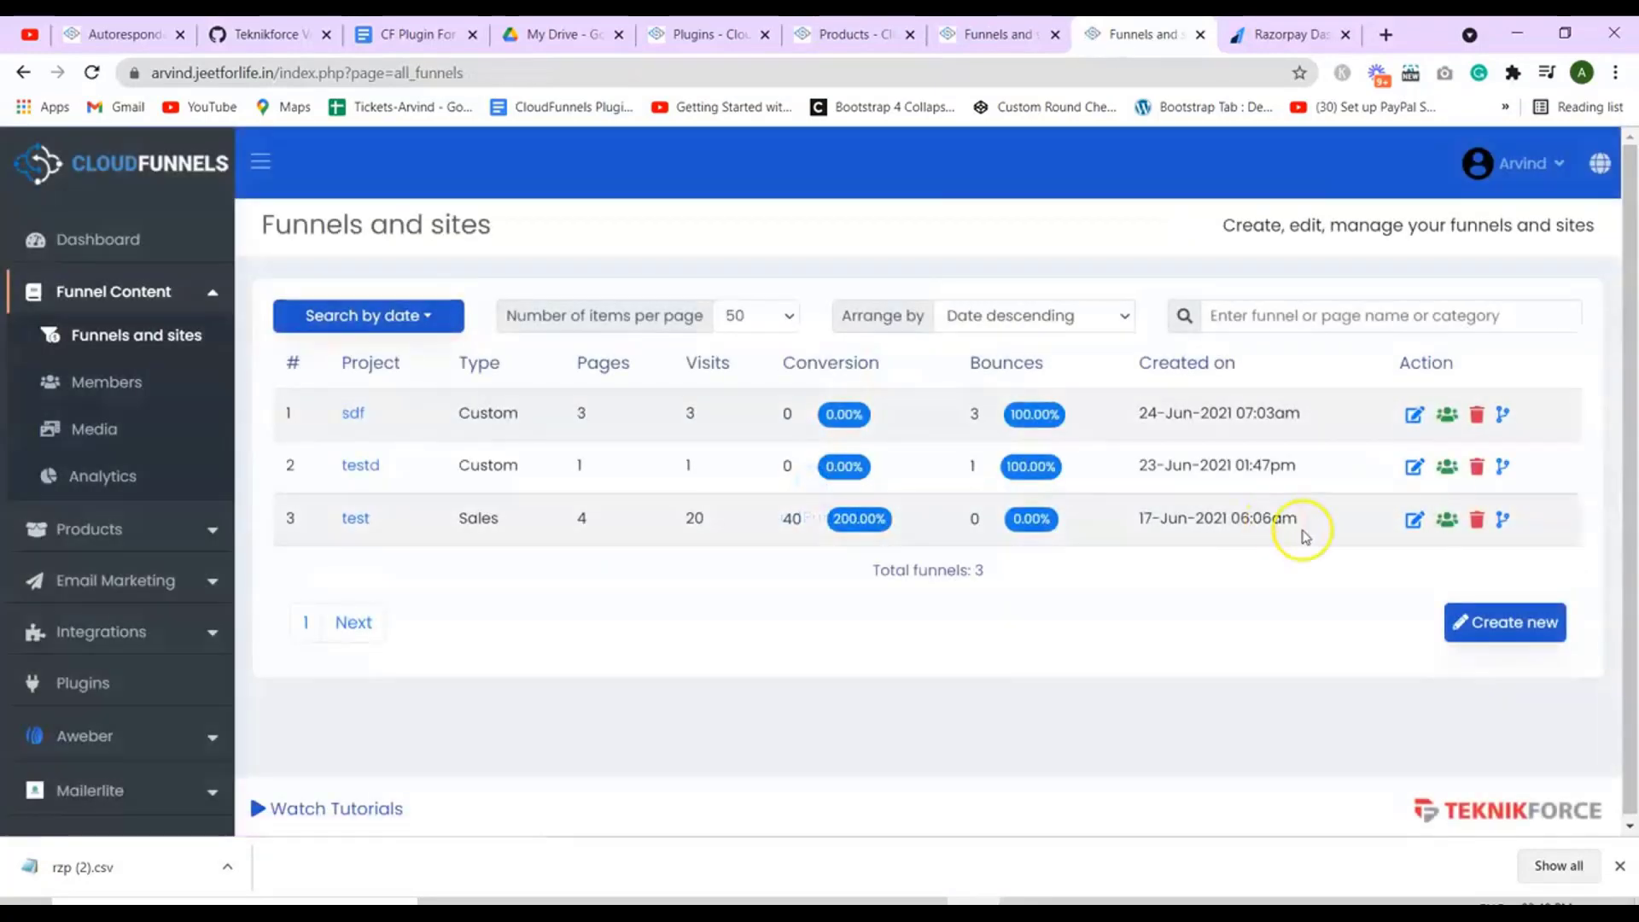
click(1416, 520)
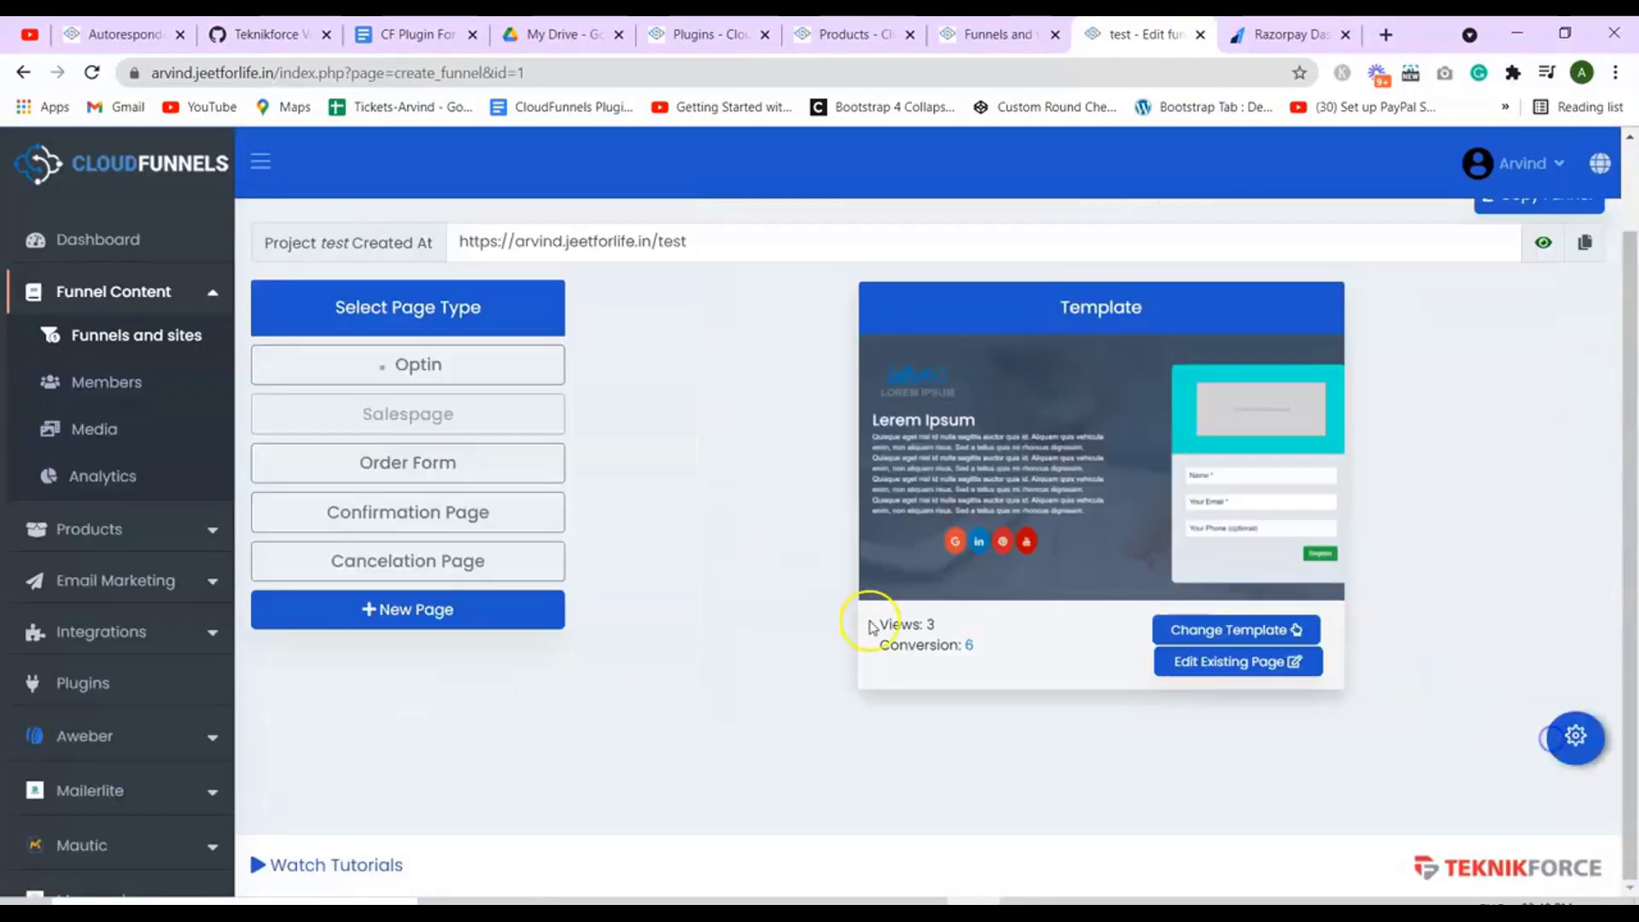
click(422, 466)
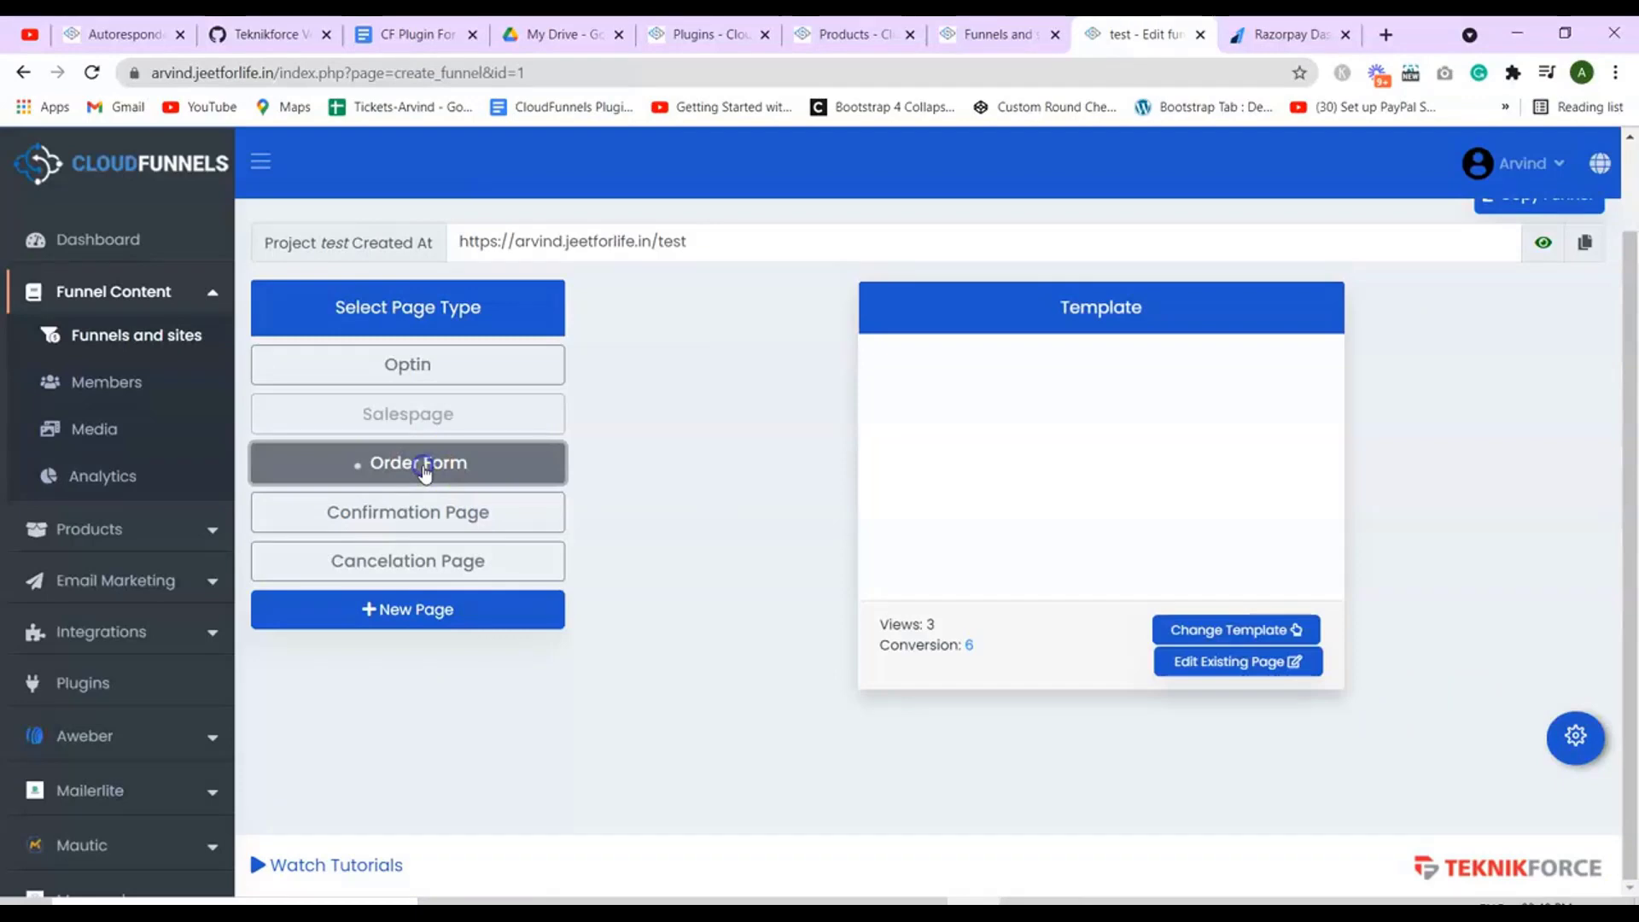
click(1575, 736)
drag(1630, 427, 1636, 688)
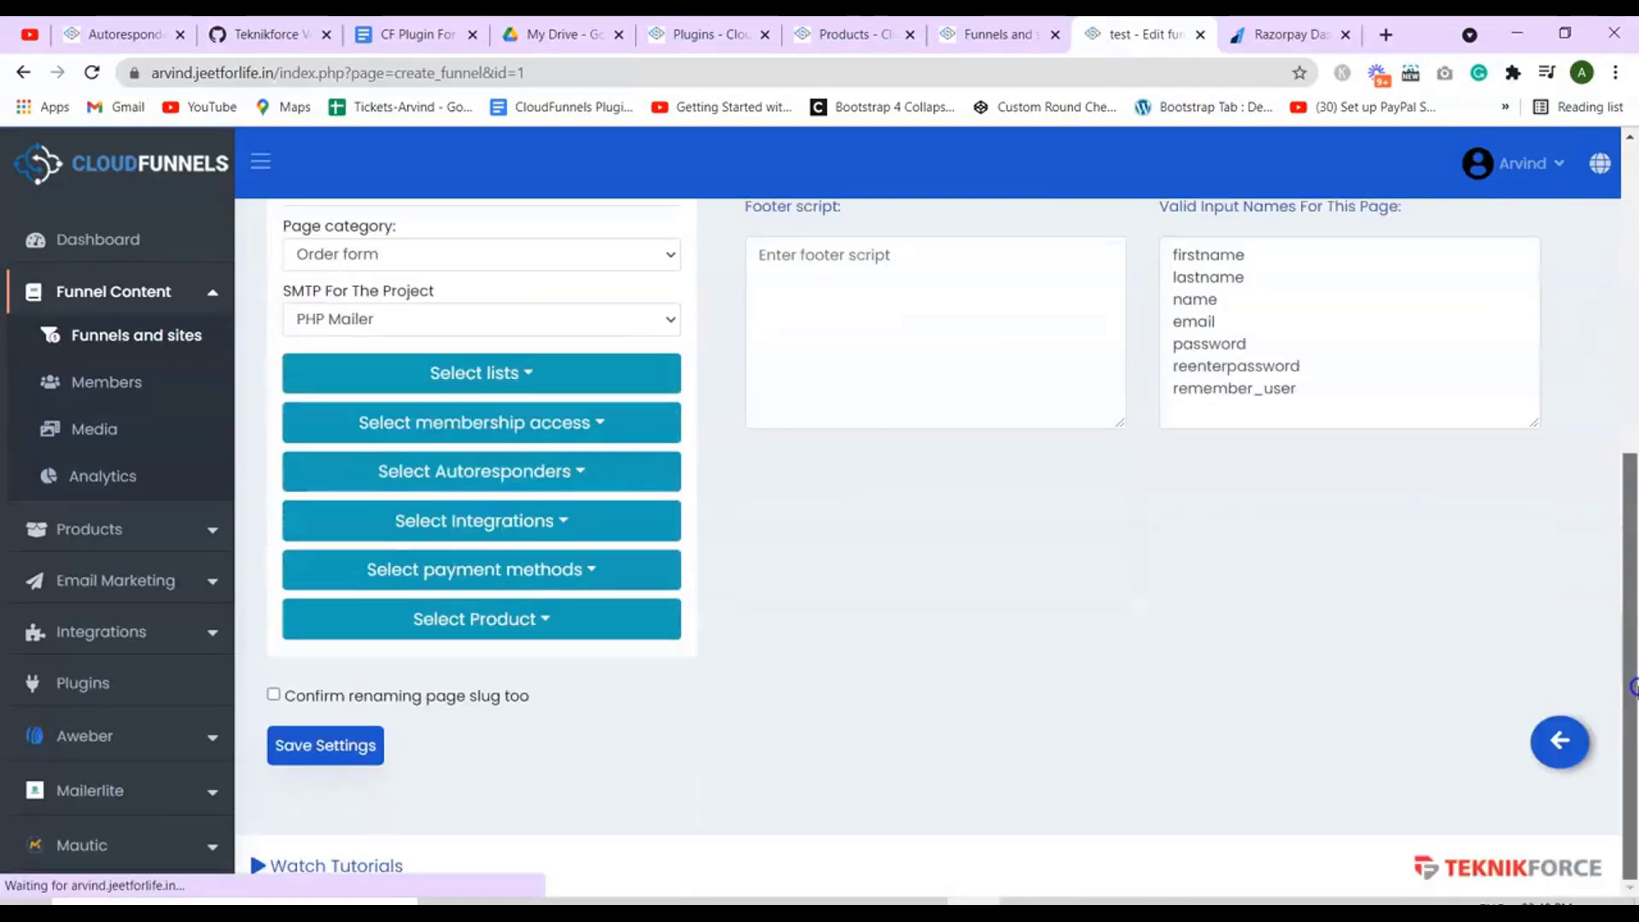
Step: Check the order form's product choice, try Razorpay Test as its payment method, and reselect Razropay LIve
click(567, 620)
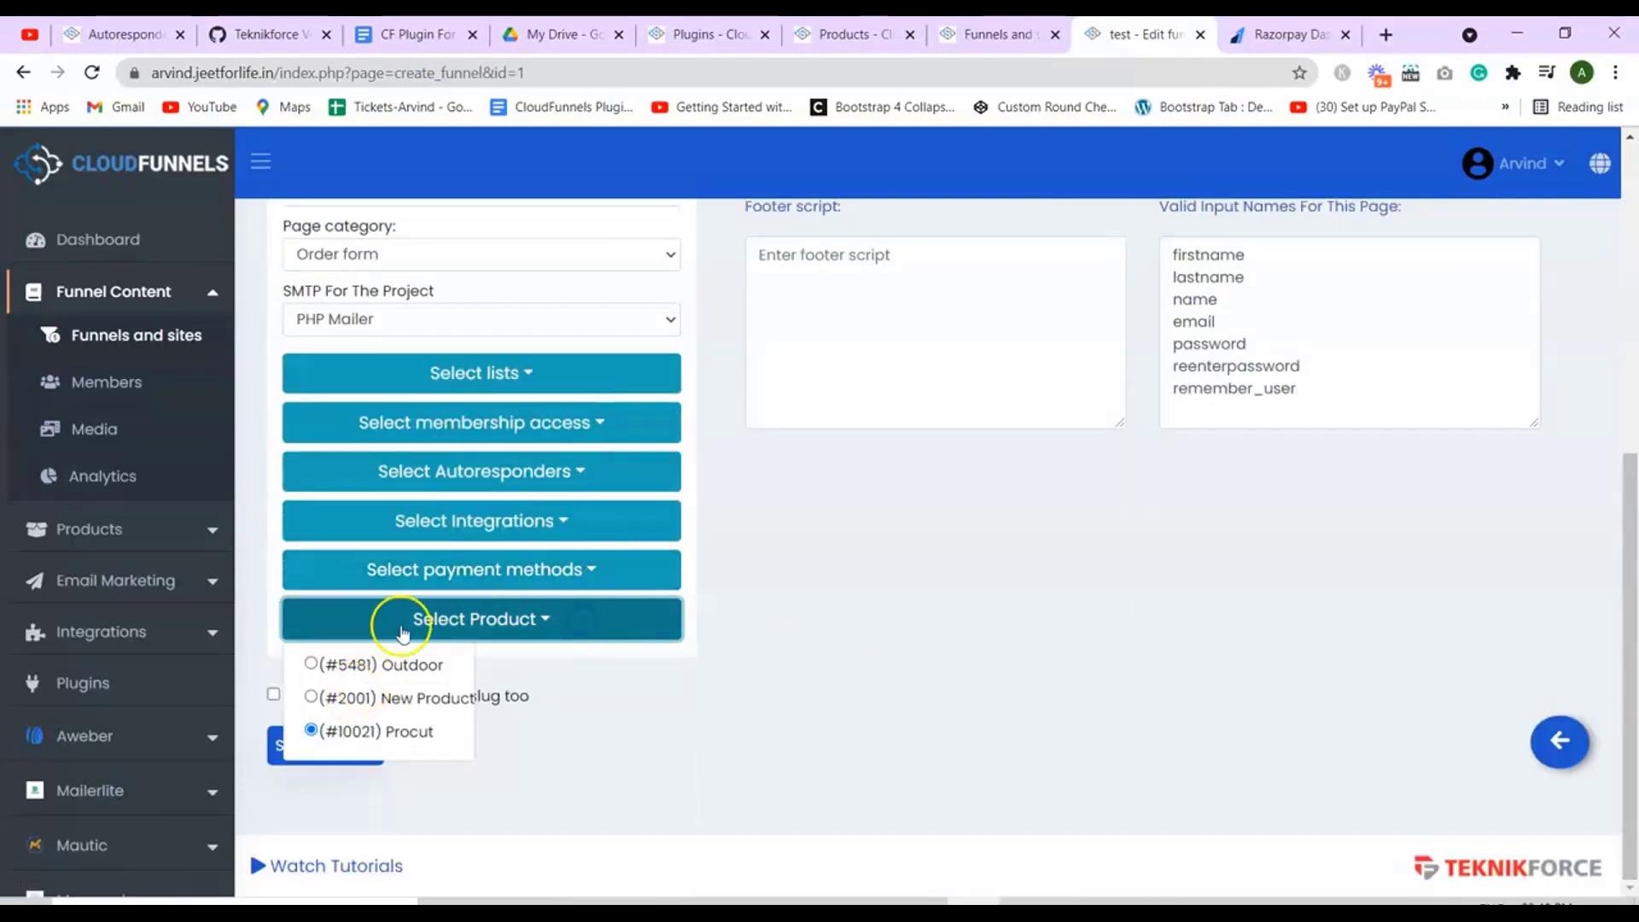
click(432, 572)
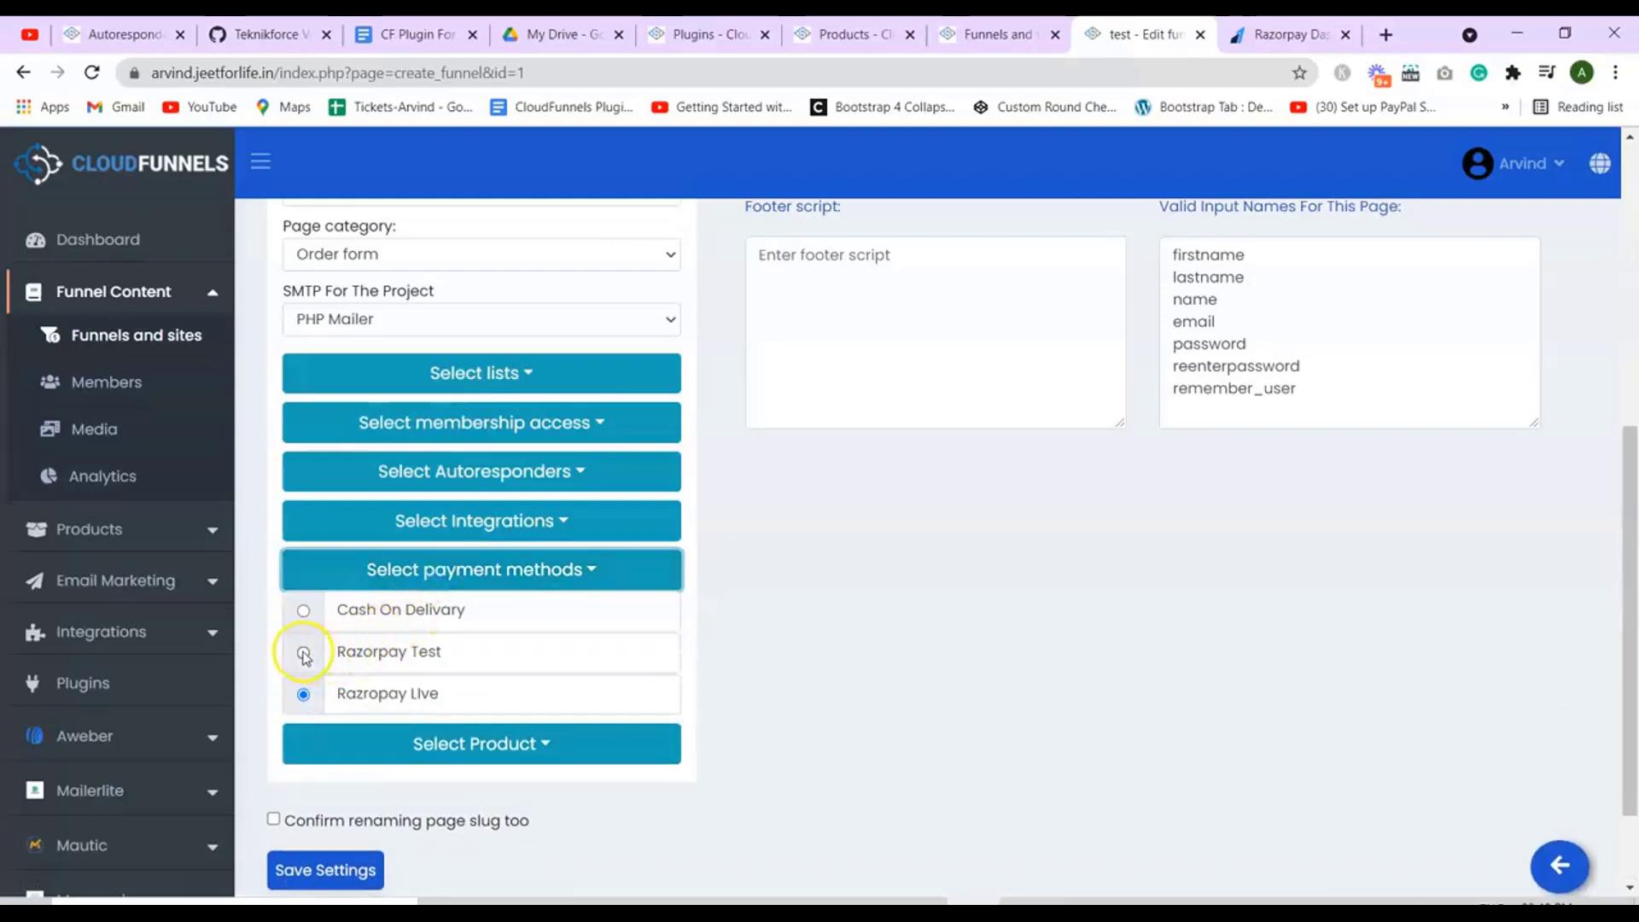
click(304, 655)
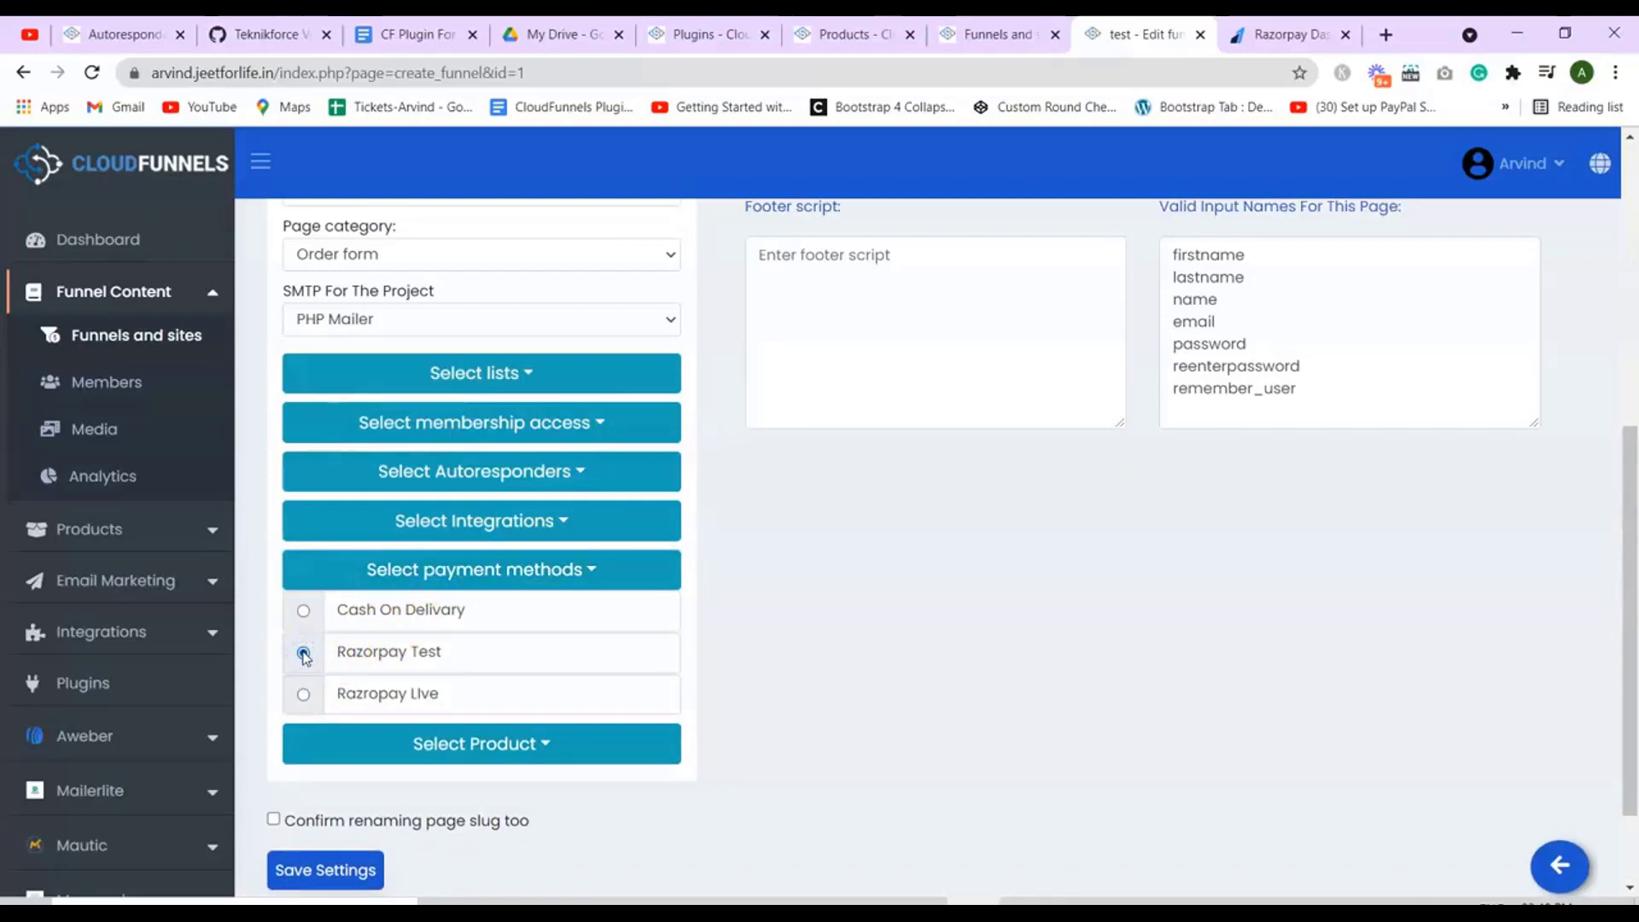
click(304, 696)
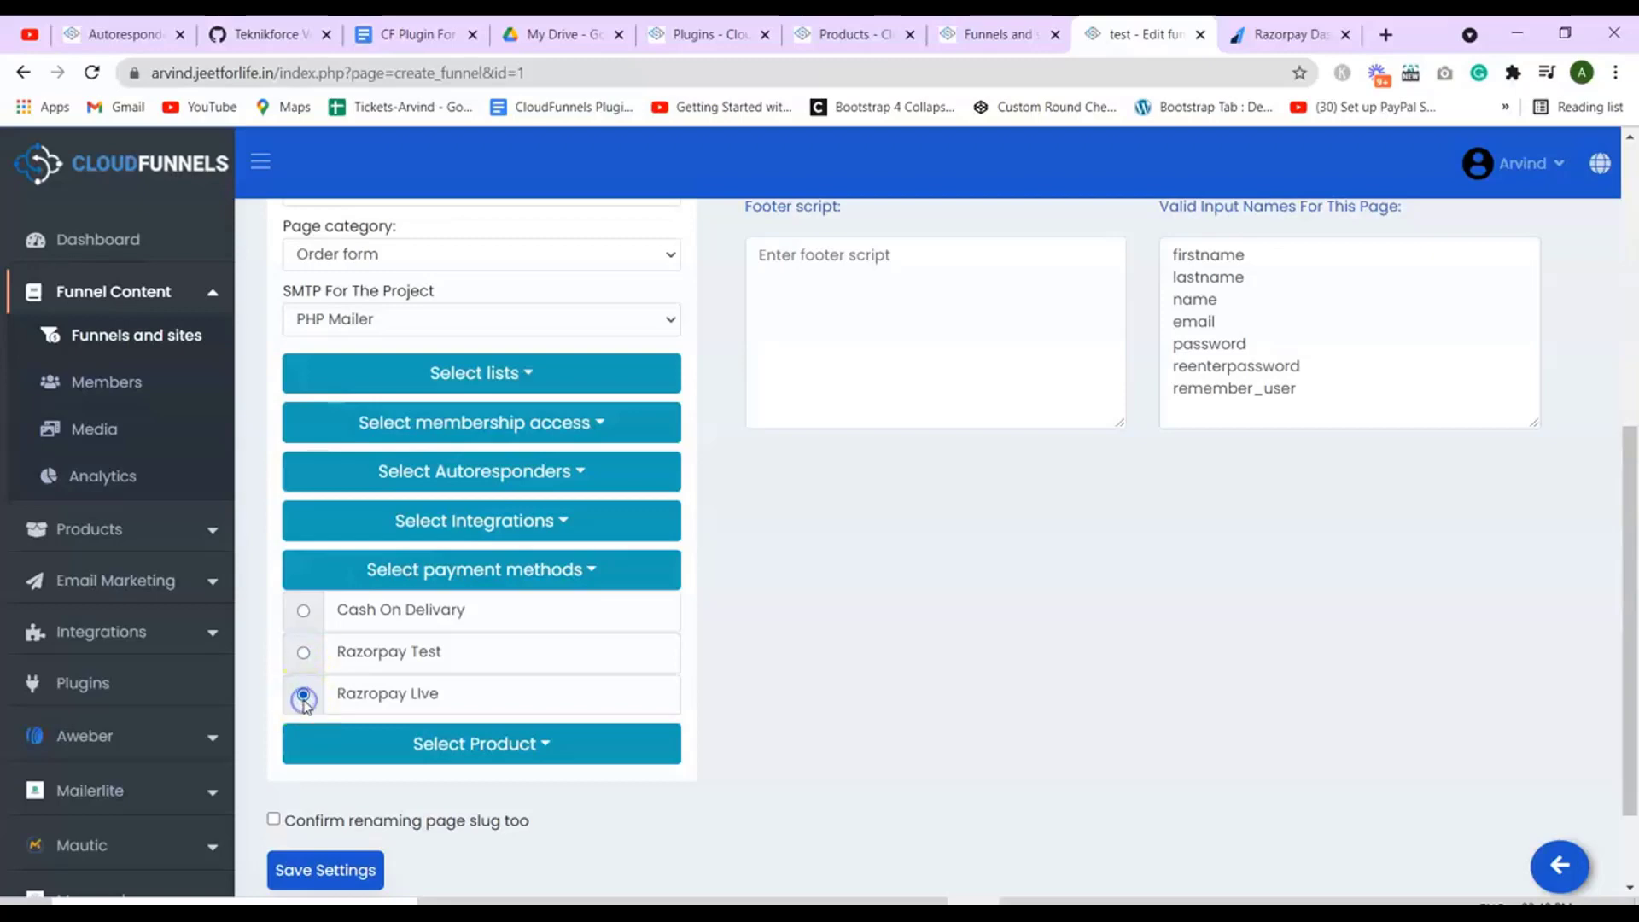